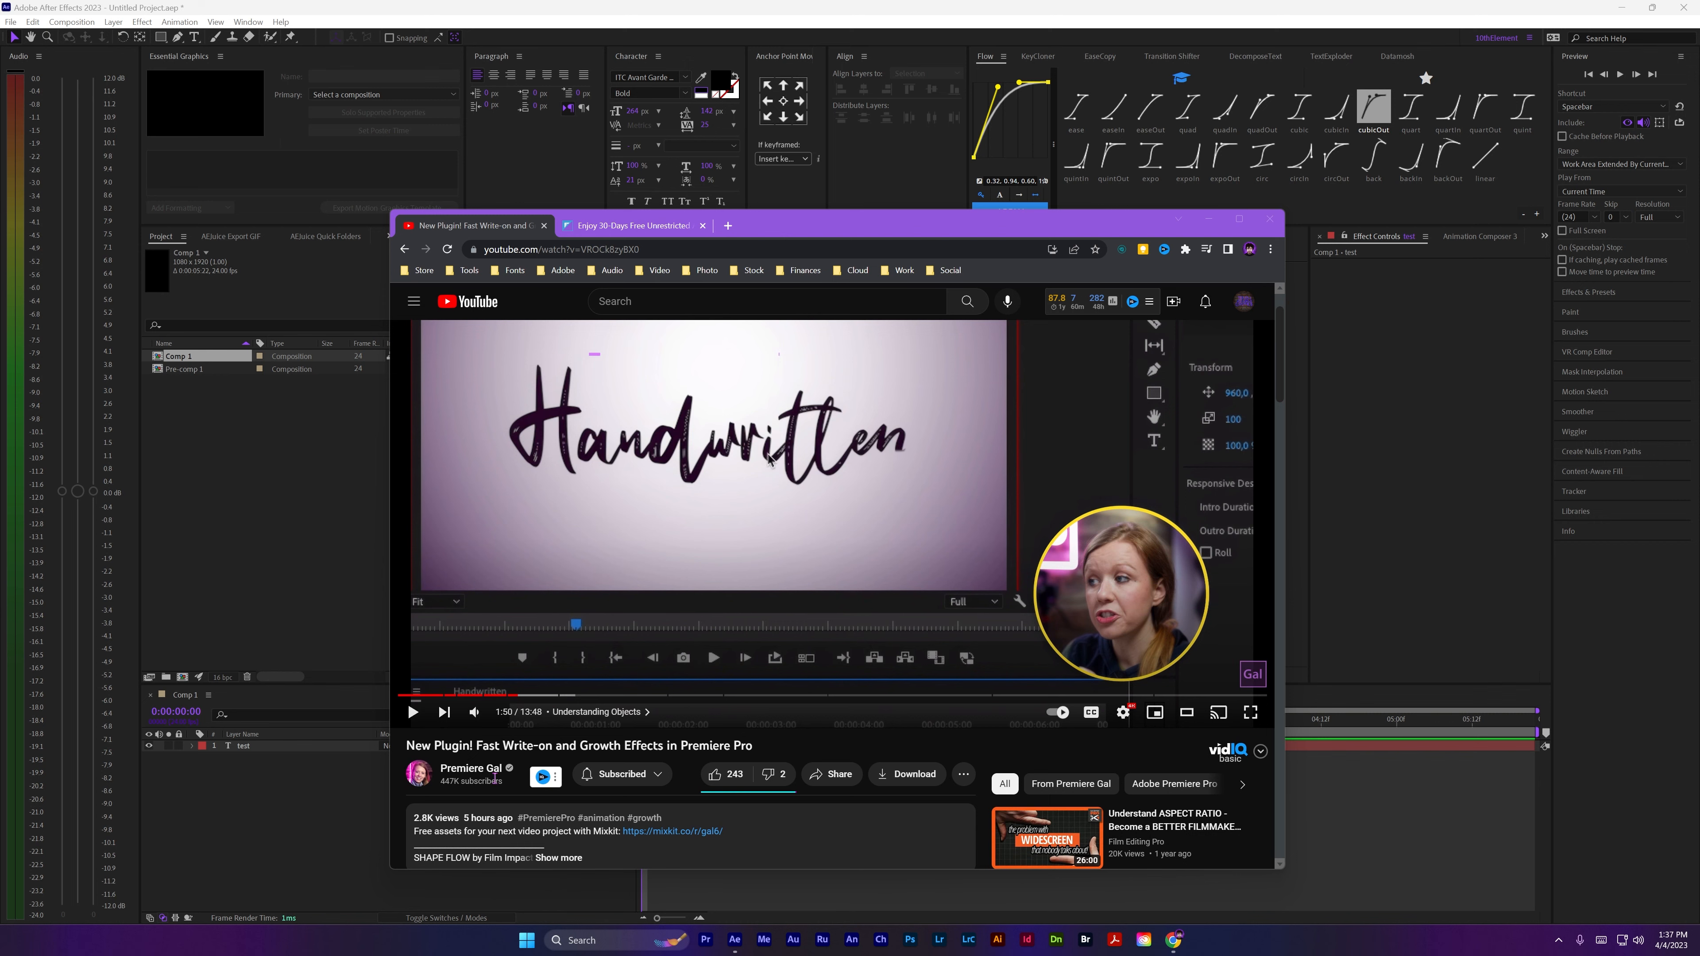
{"action": "scroll", "coordinate": [833, 596], "scroll_direction": "up", "scroll_amount": 1}
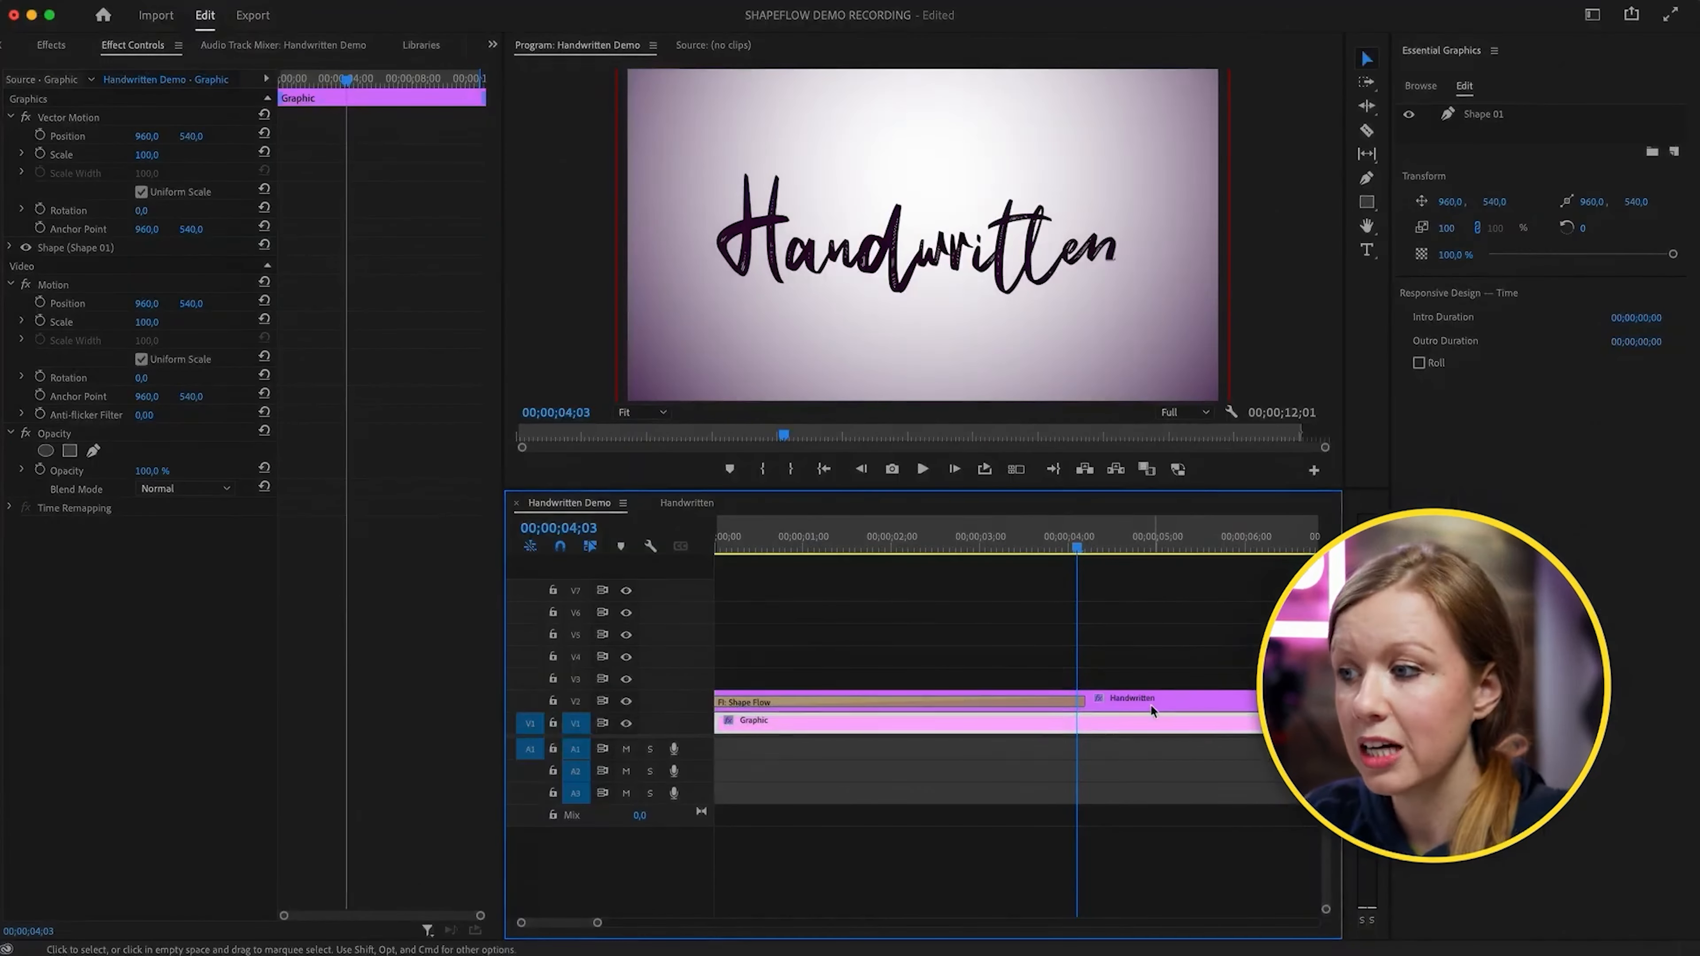
Select the middle letters "wri" of the Handwritten title in the program view and tighten their tracking.
{"action": "left_click", "coordinate": [1152, 711]}
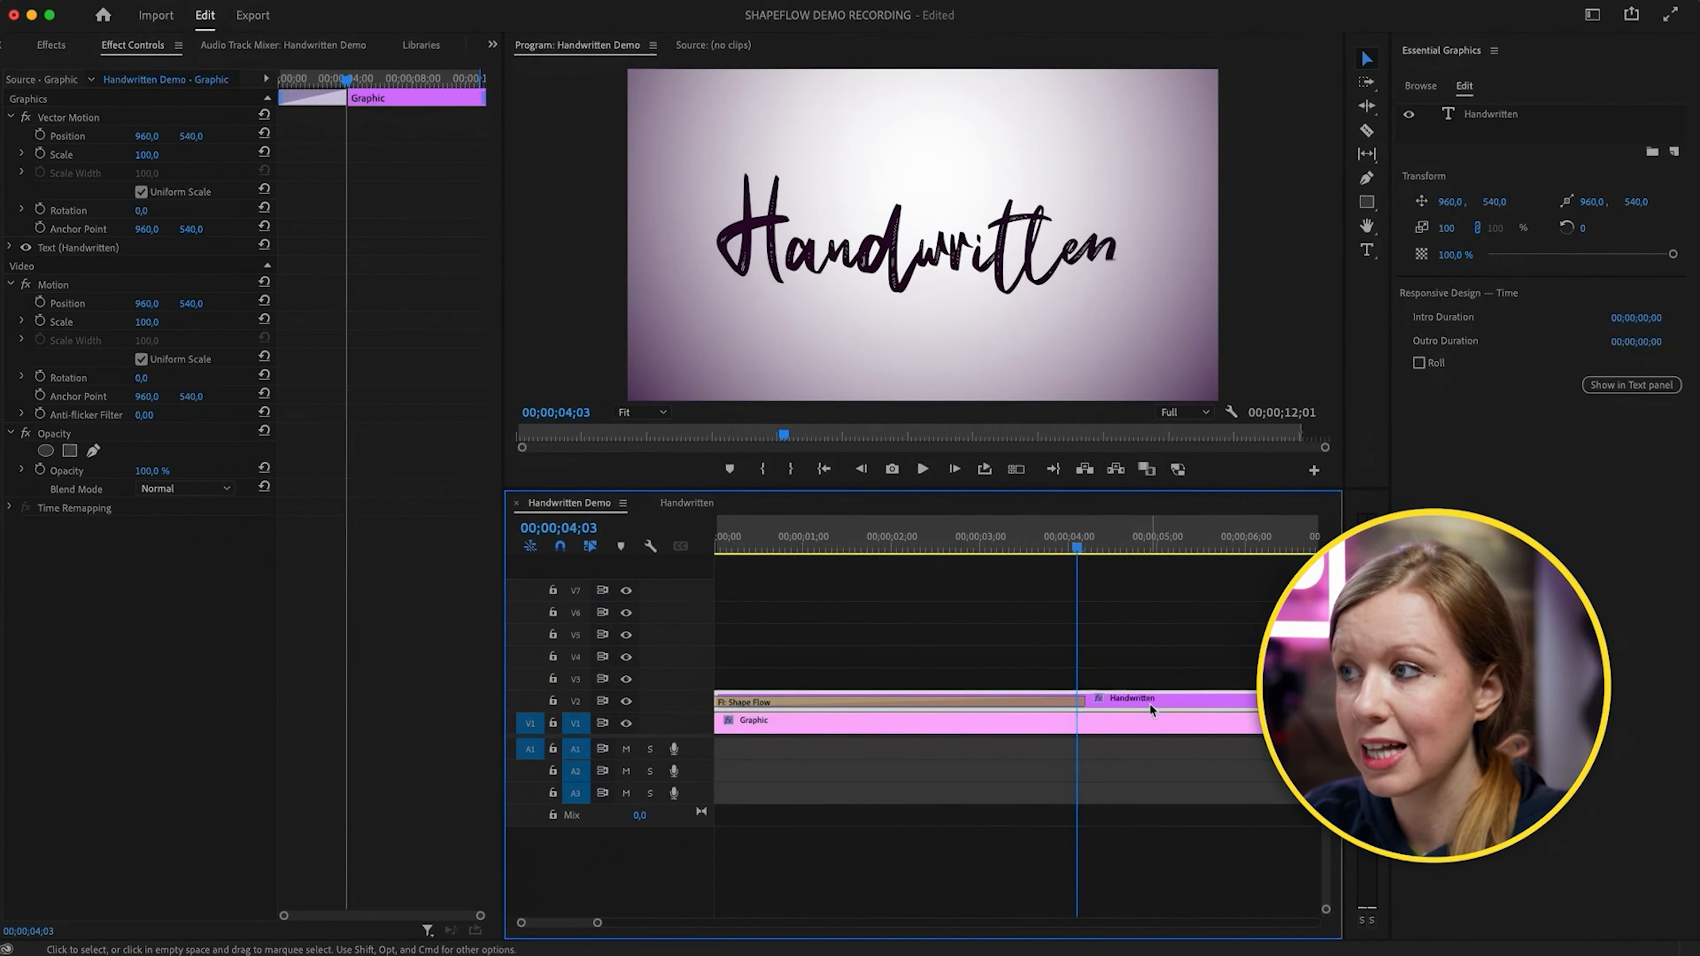
{"action": "left_click", "coordinate": [972, 270]}
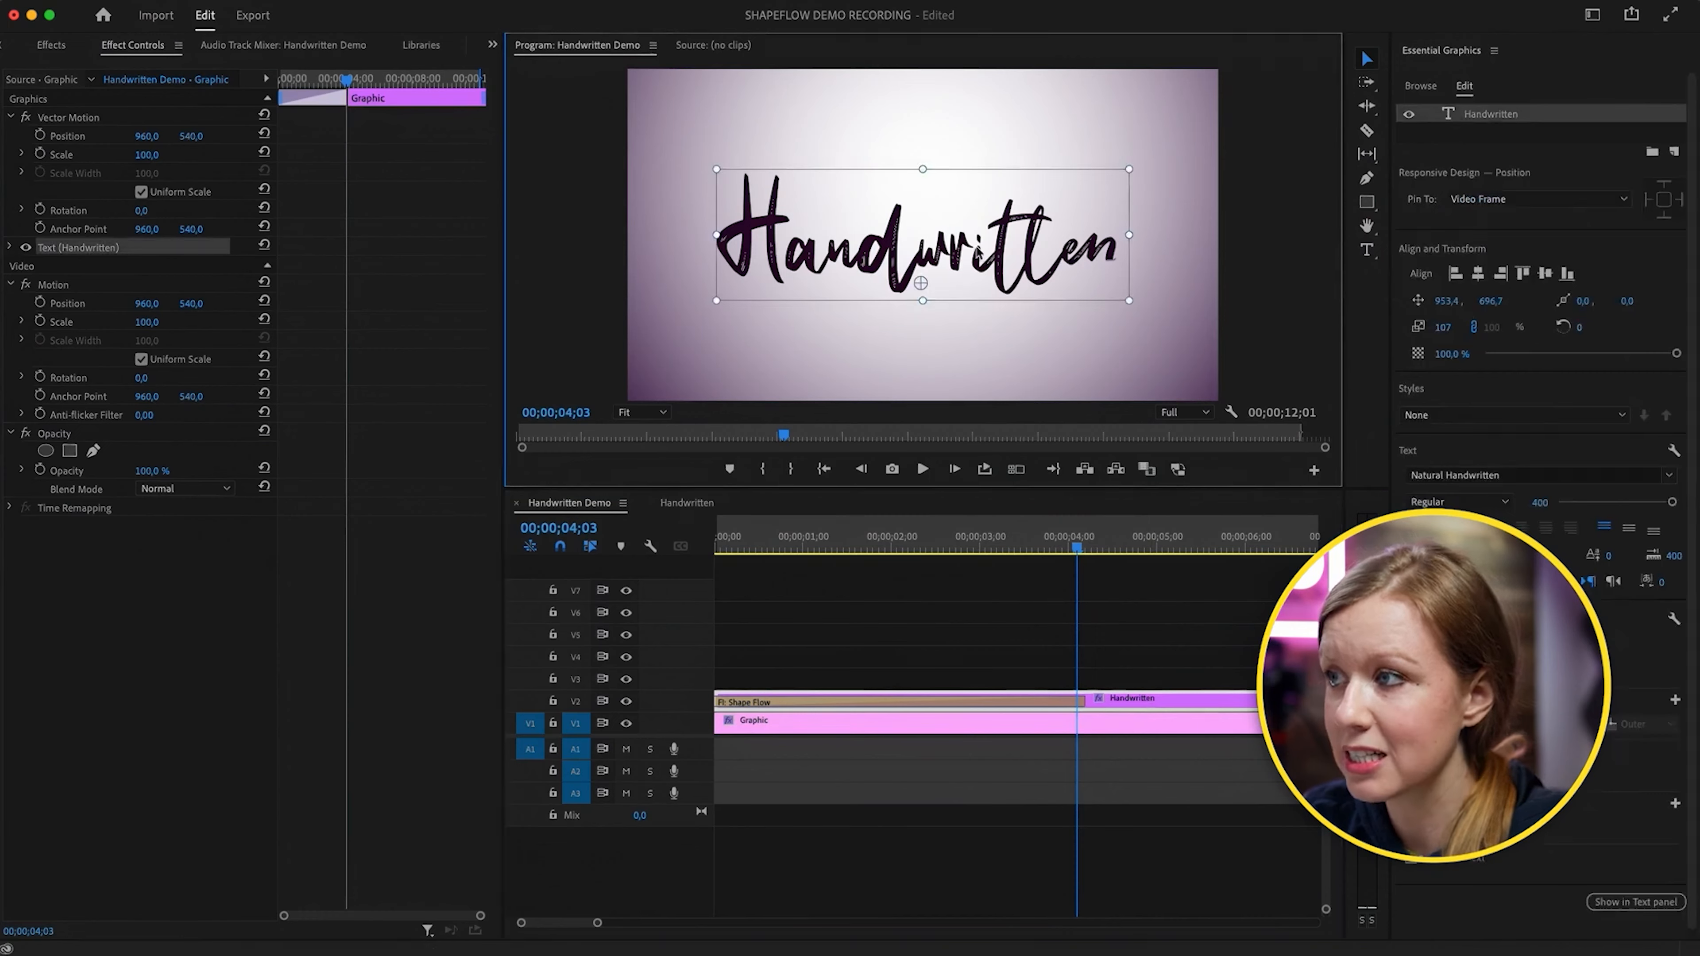
{"action": "double_click", "coordinate": [976, 250]}
{"action": "left_click", "coordinate": [967, 247]}
{"action": "left_click_drag", "start_coordinate": [954, 251], "coordinate": [985, 256]}
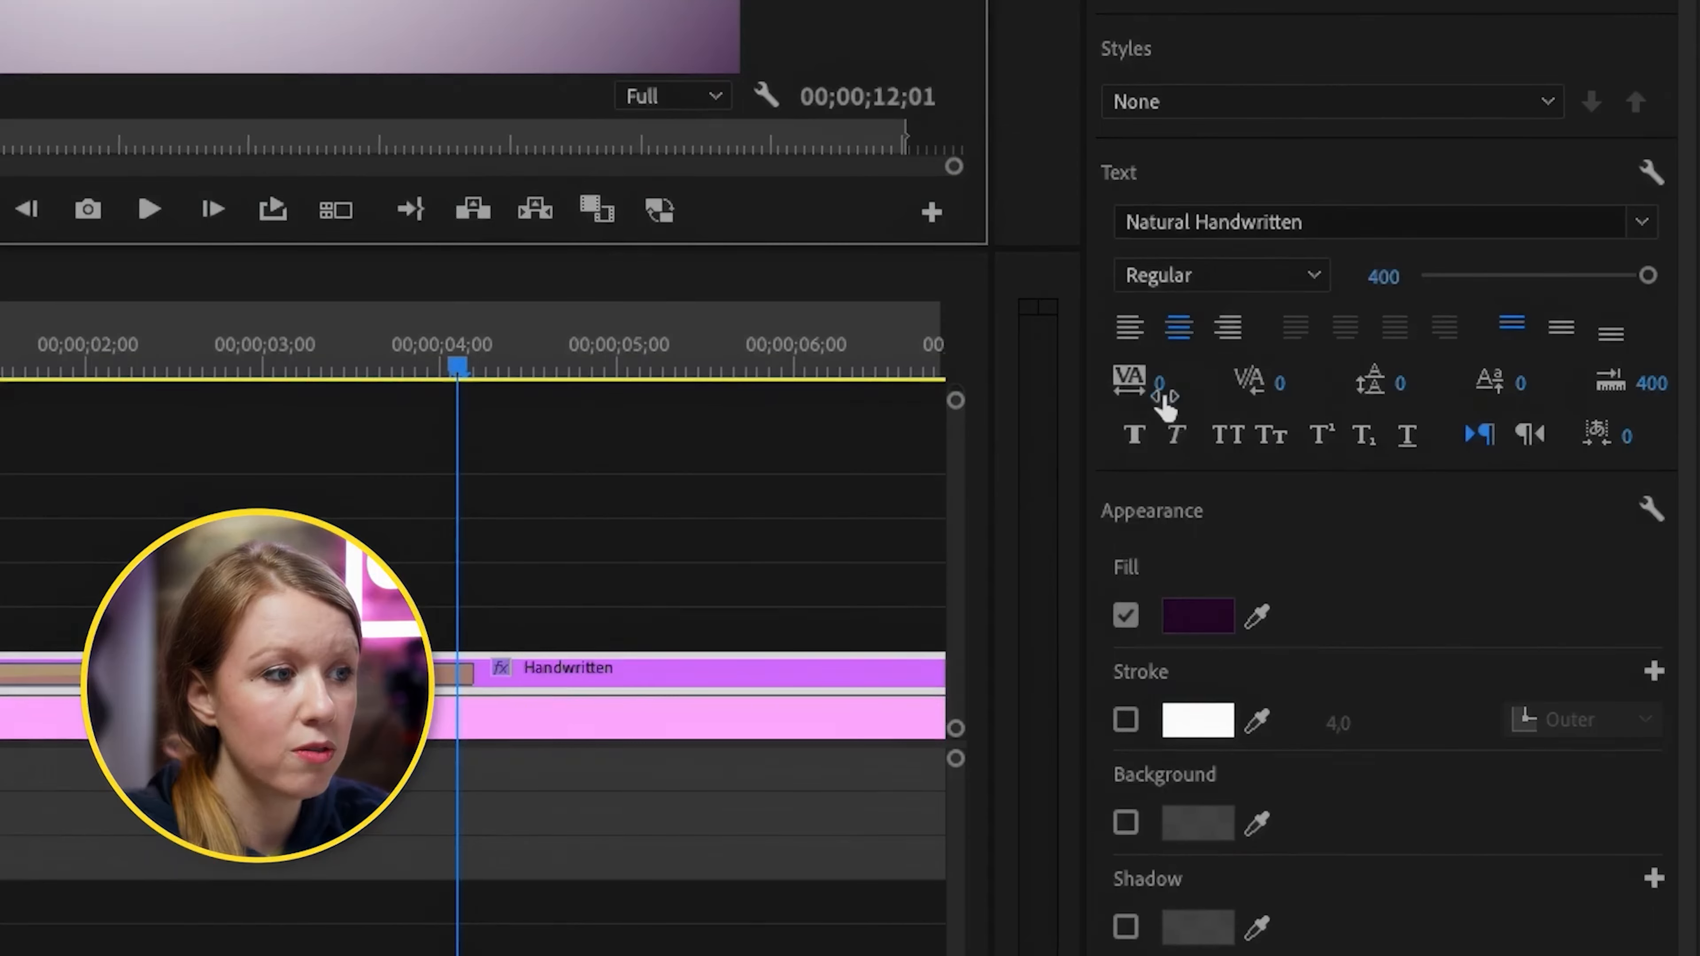
{"action": "left_click_drag", "start_coordinate": [1158, 391], "coordinate": [1133, 392]}
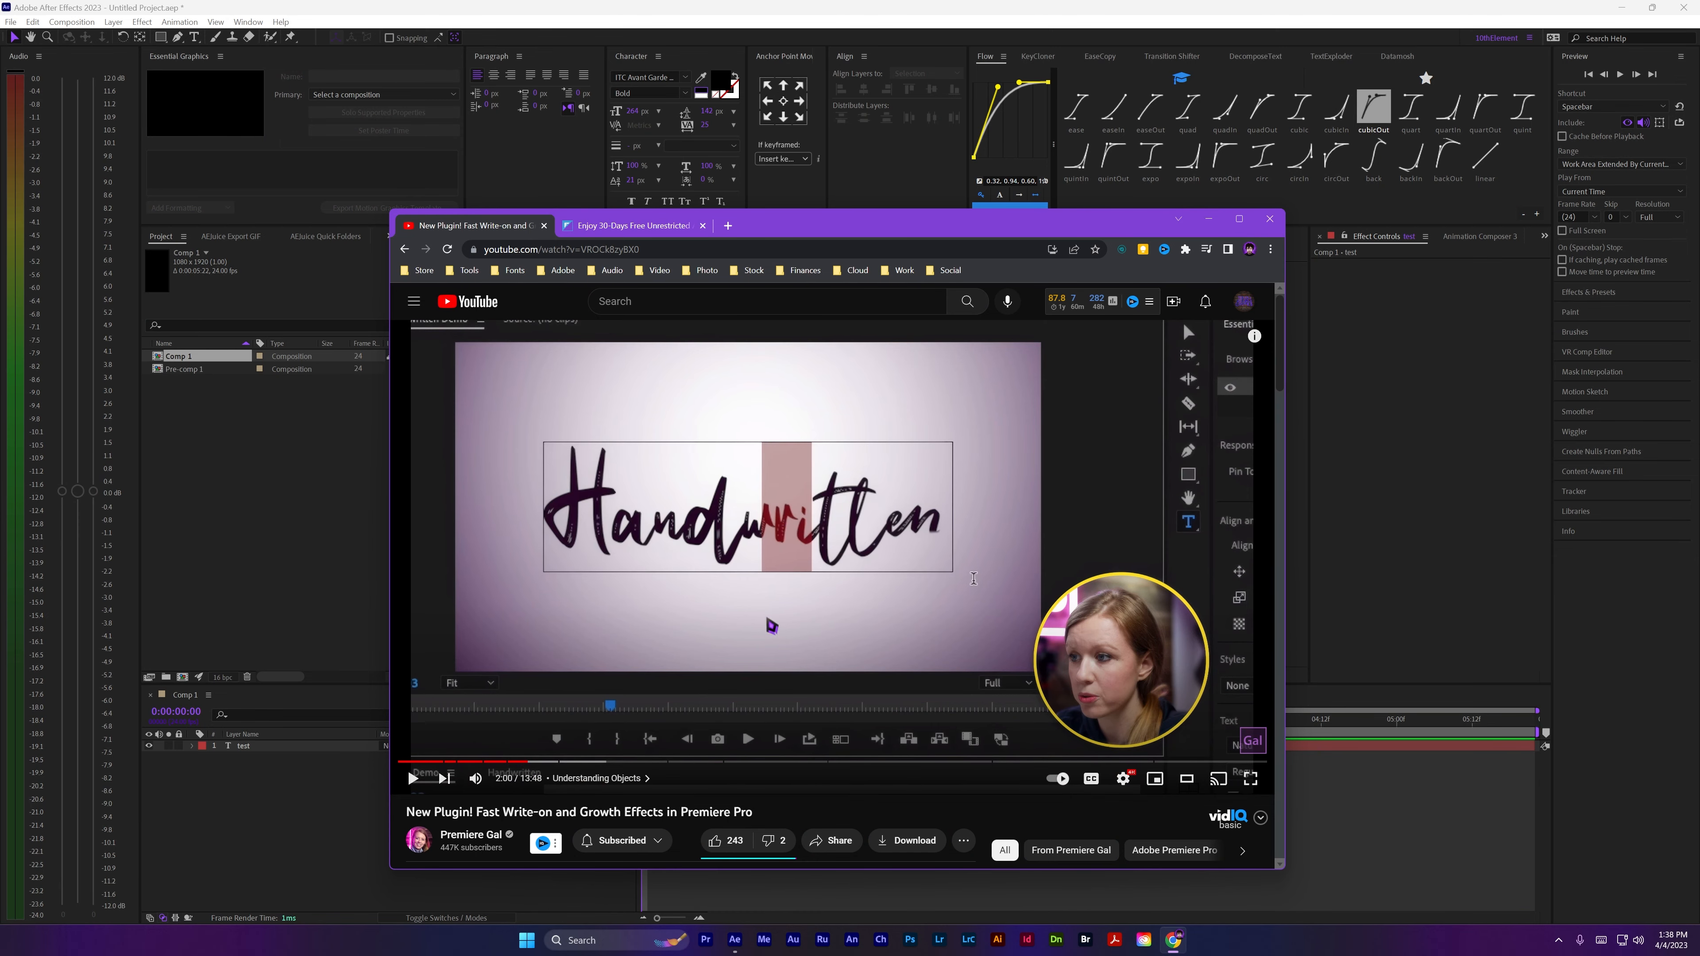
{"action": "scroll", "coordinate": [804, 551], "scroll_direction": "down", "scroll_amount": 10}
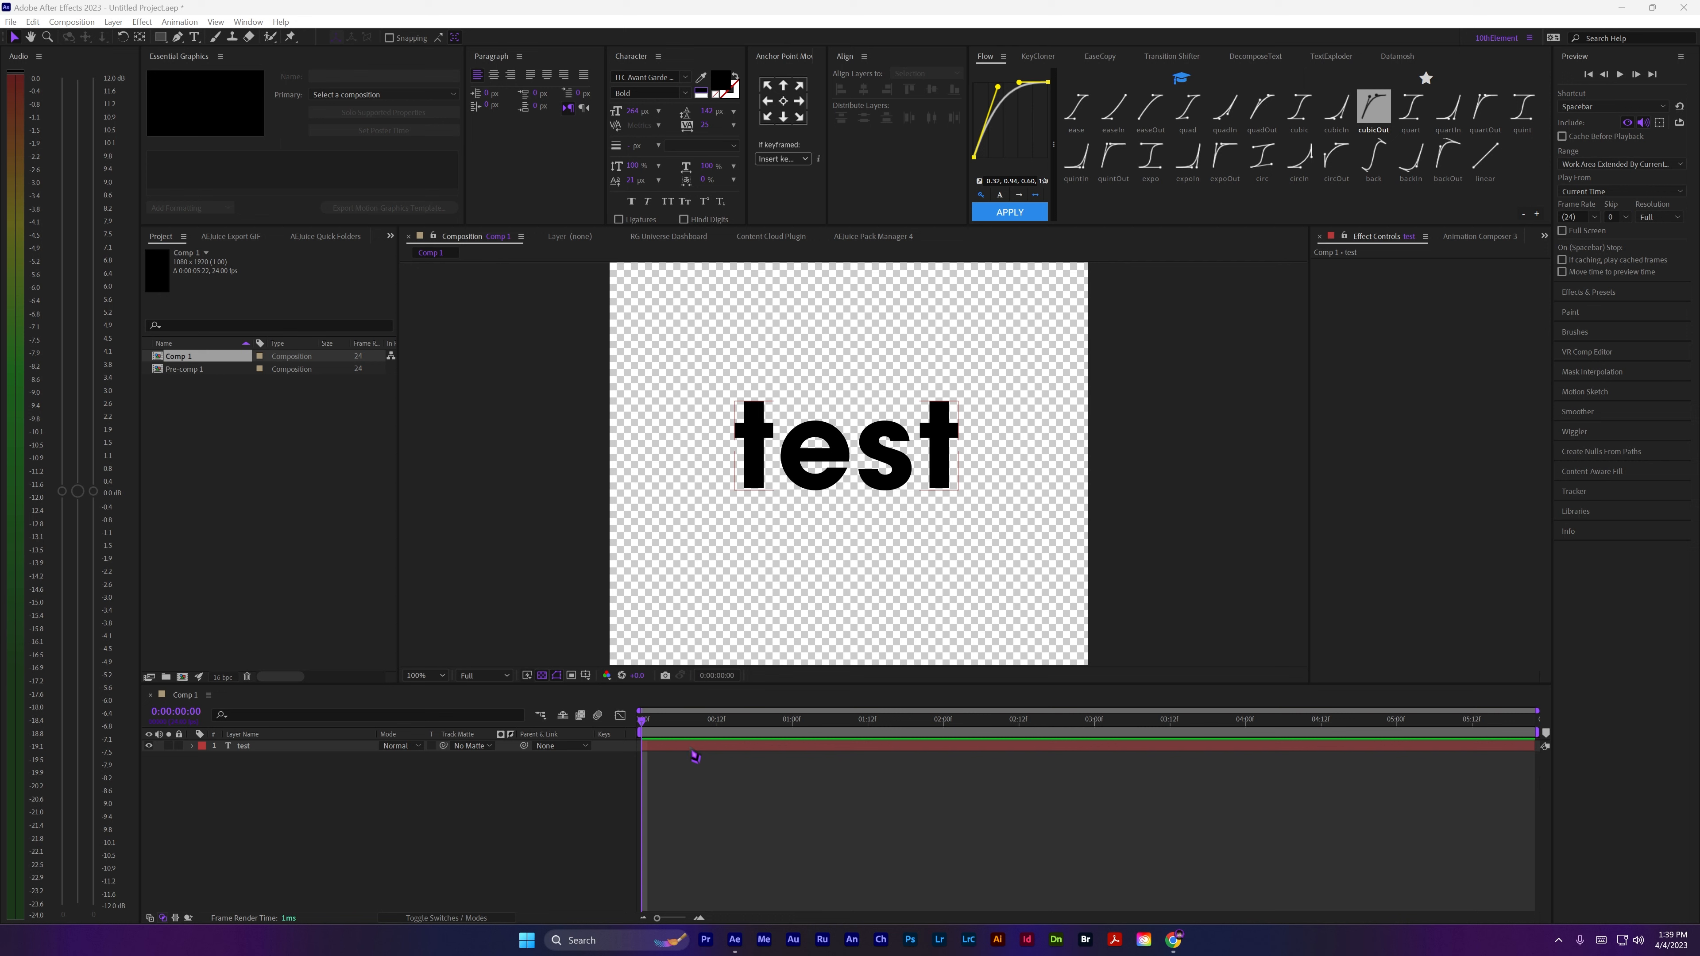
Apply the AutoFill effect to the test text layer and place its Position 1 point at the top of the first t.
{"action": "left_click", "coordinate": [694, 751]}
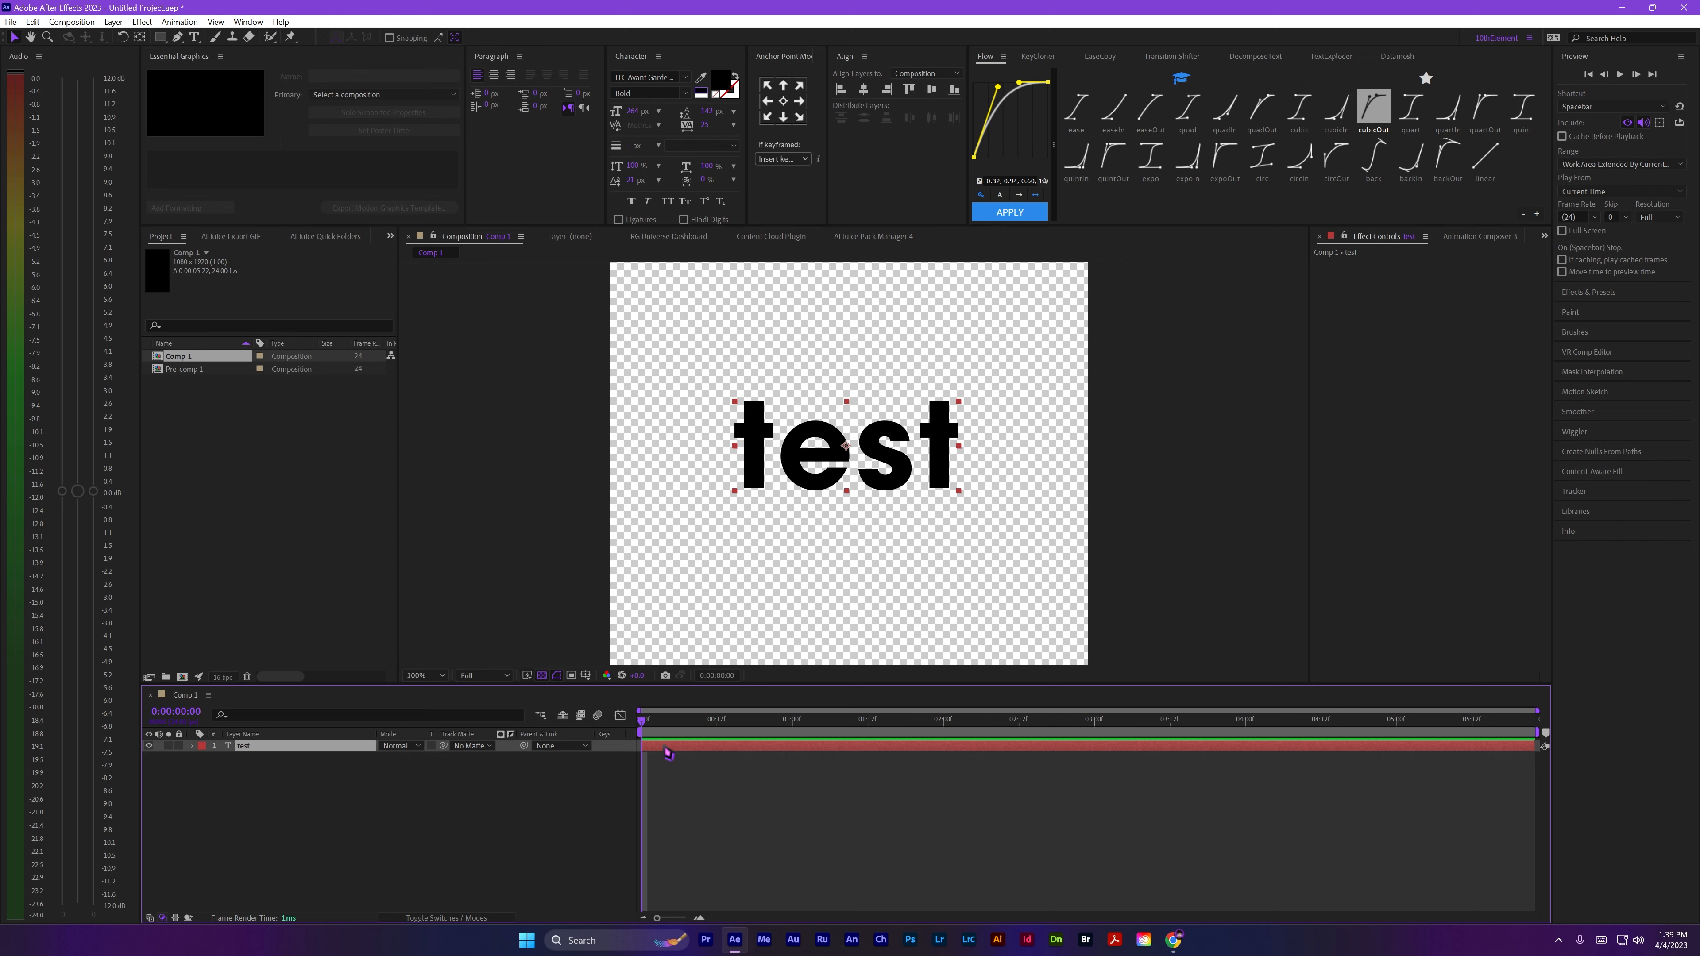
{"action": "key", "text": "ctrl+space"}
{"action": "type", "text": "auto"}
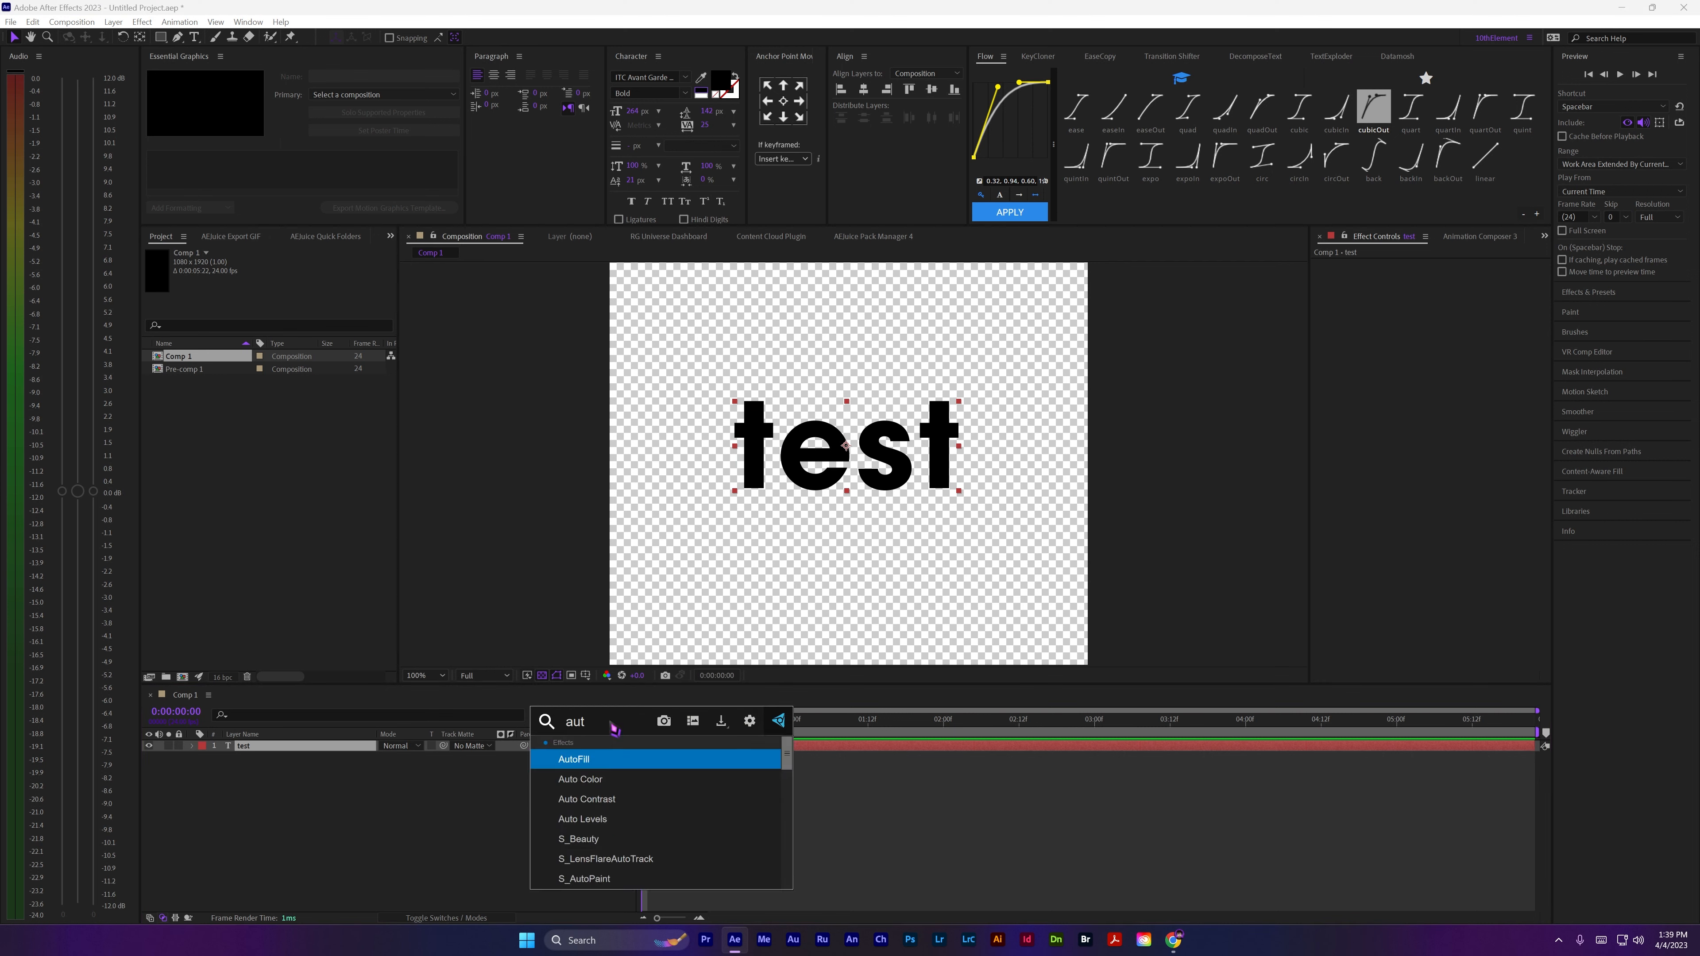
{"action": "left_click", "coordinate": [583, 759]}
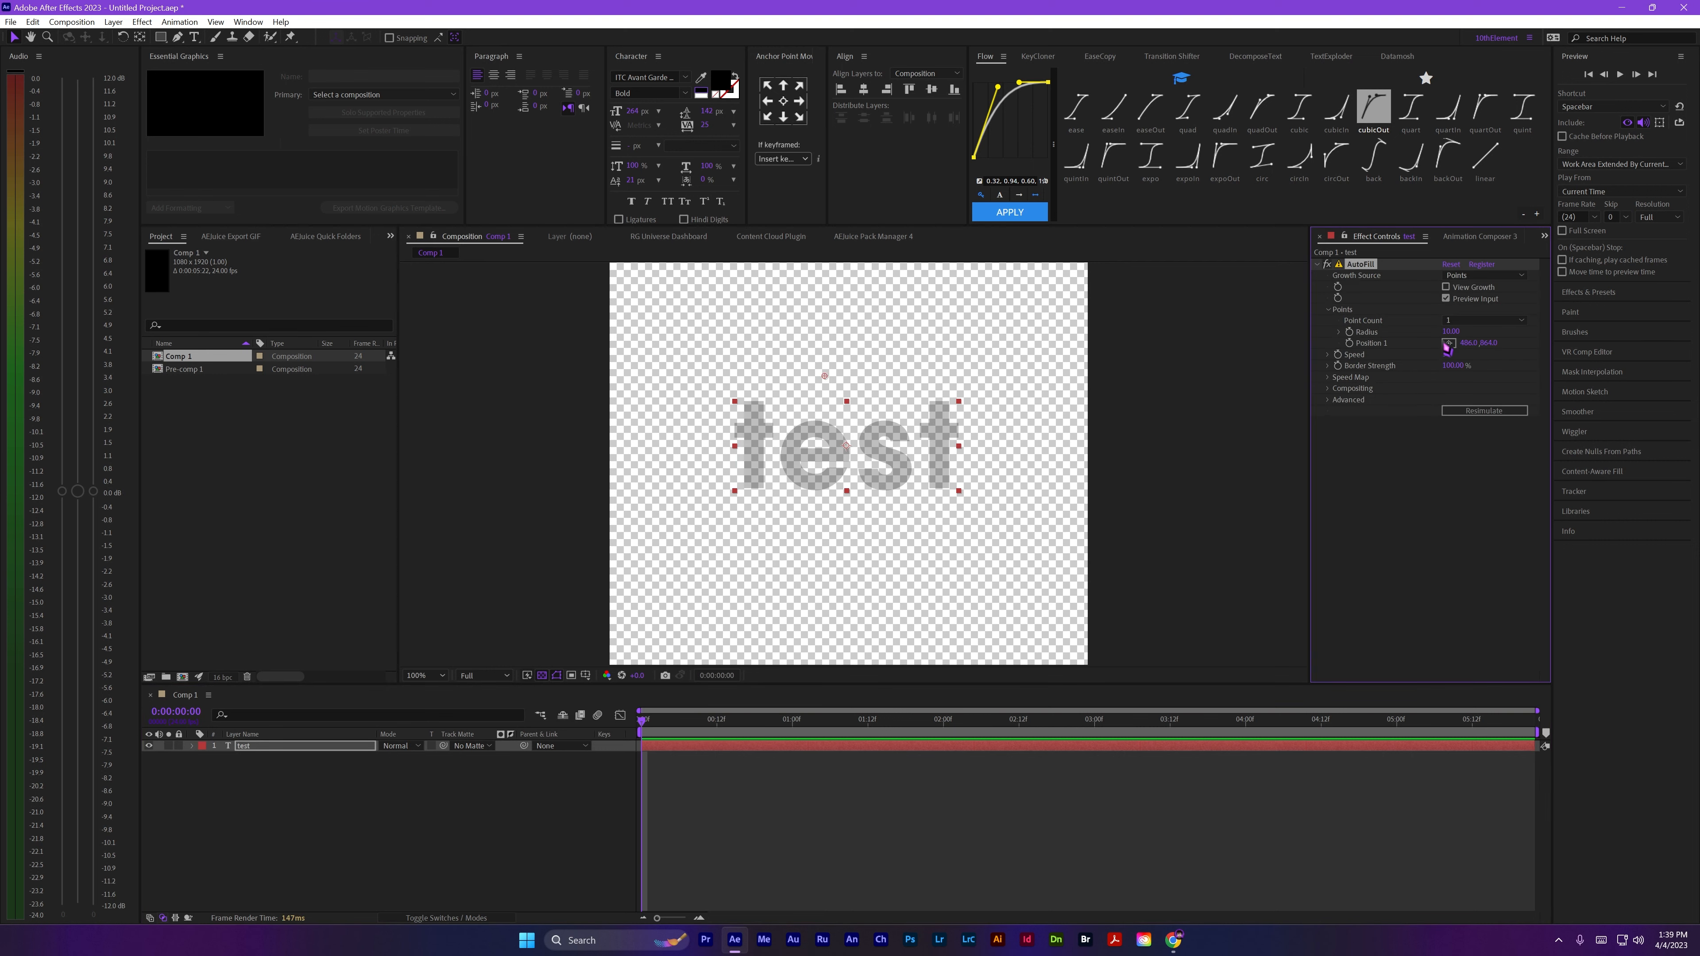
{"action": "left_click", "coordinate": [1448, 347]}
{"action": "left_click", "coordinate": [746, 403]}
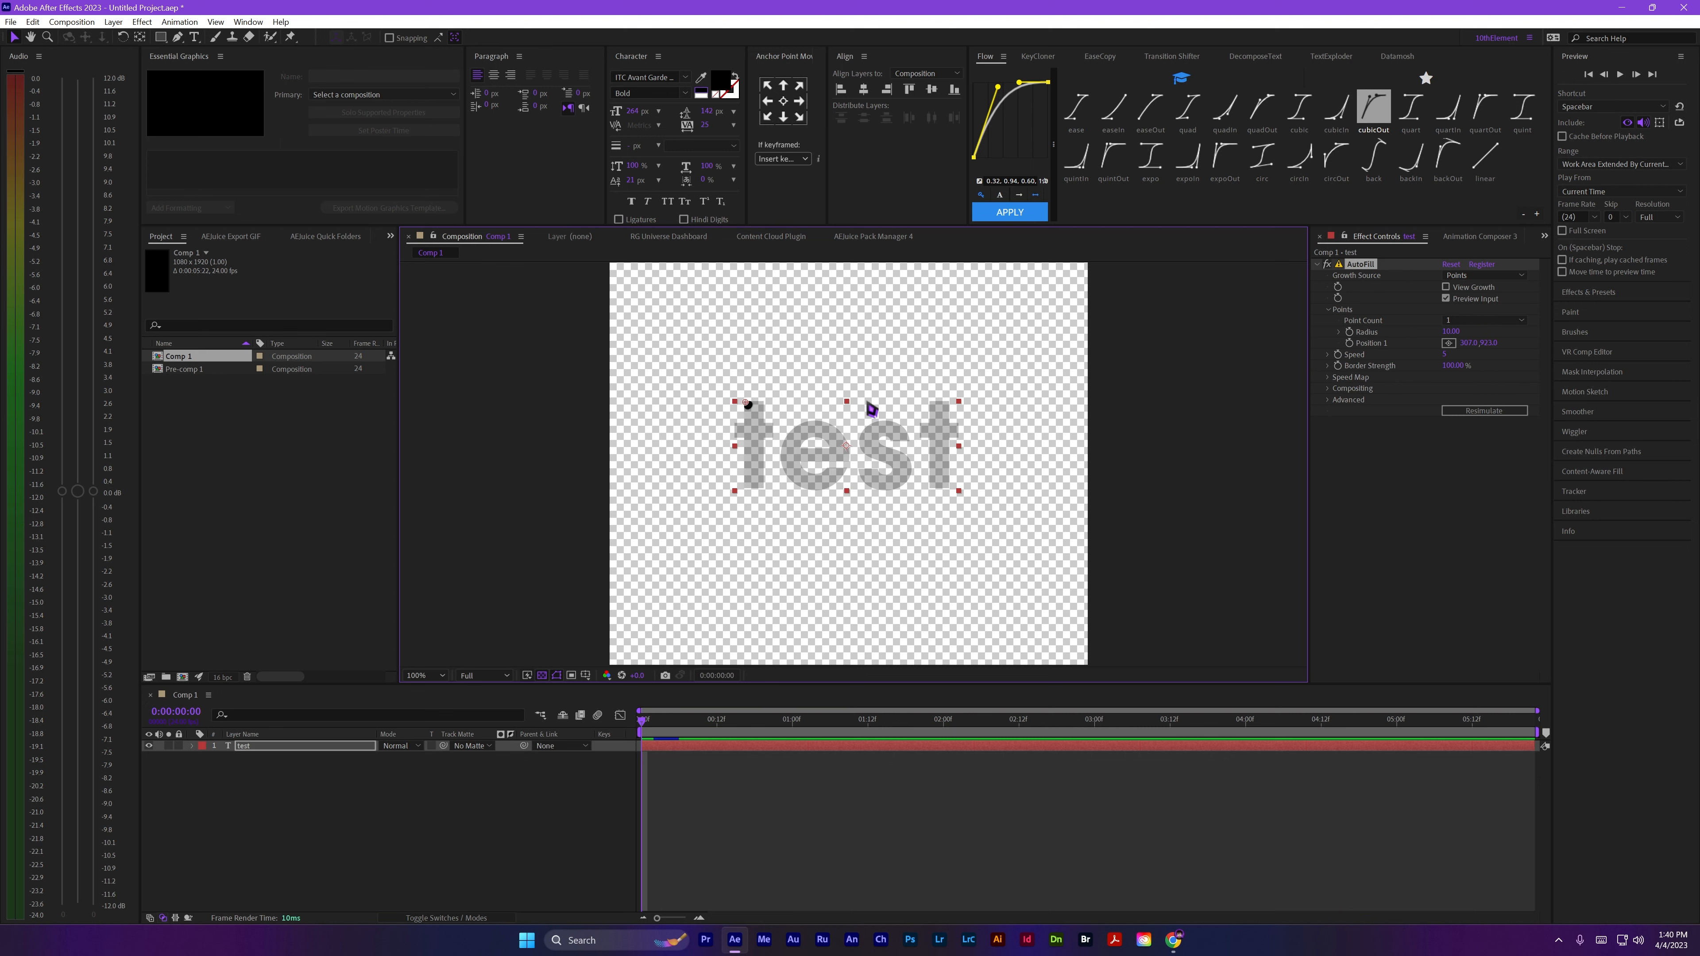
Turn off AutoFill's Preview Input and play back the fill animation on the separate letters.
{"action": "left_click", "coordinate": [1446, 298]}
{"action": "left_click", "coordinate": [814, 825]}
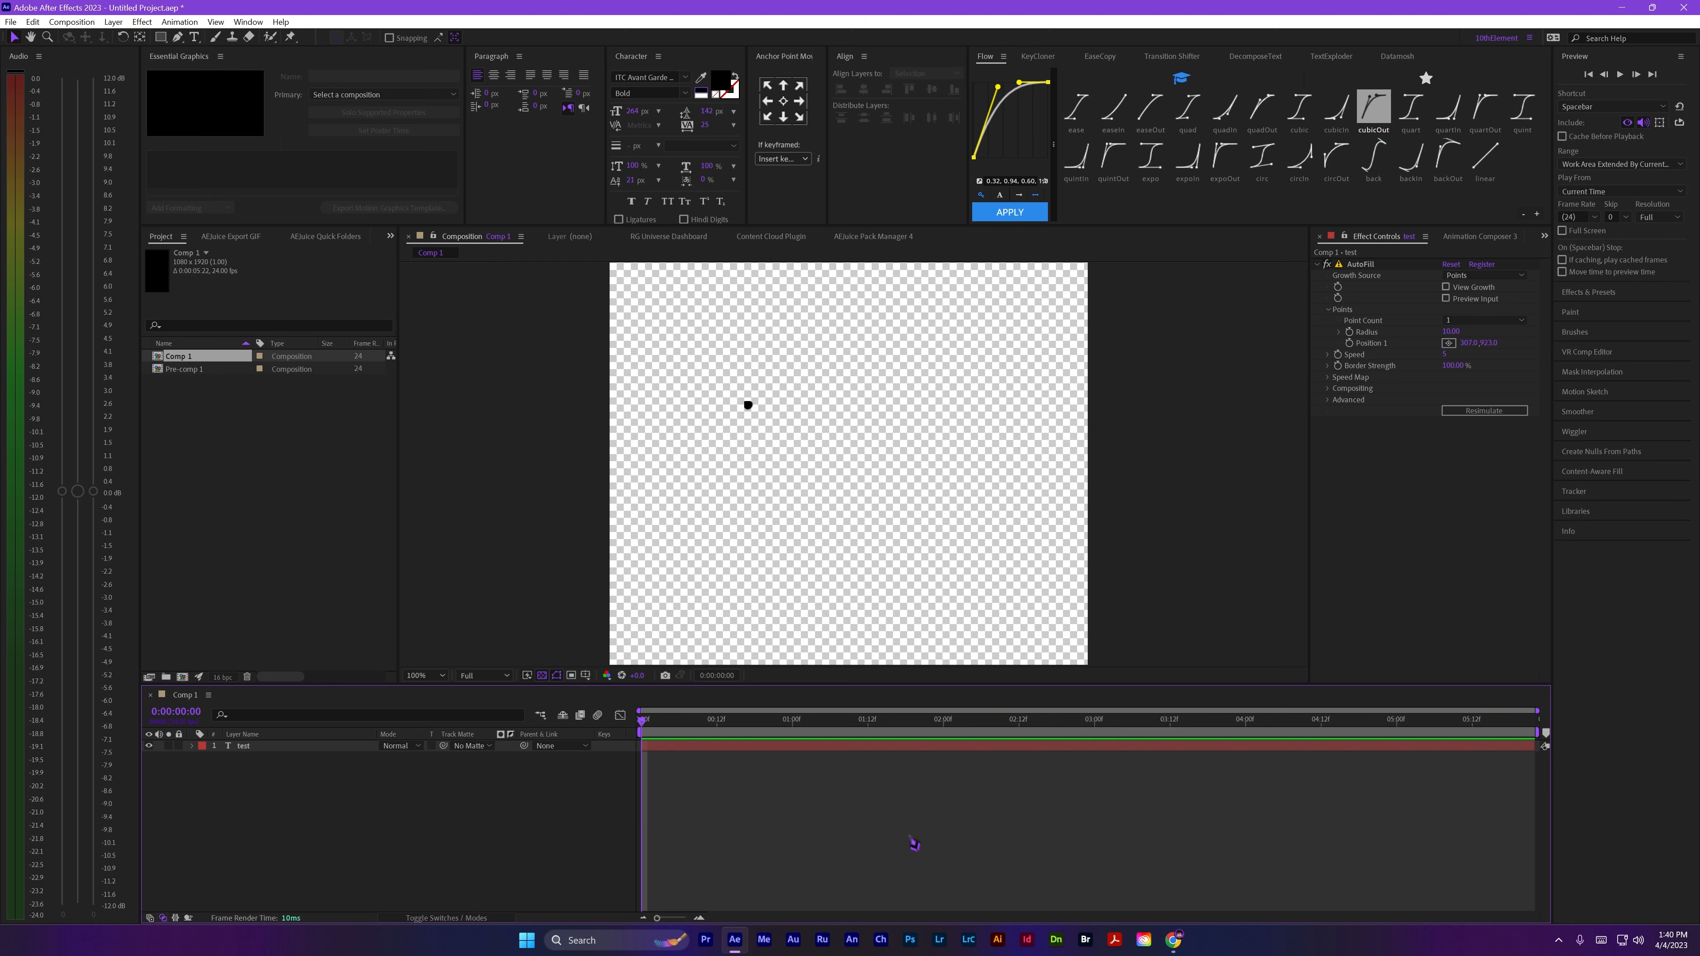
{"action": "key", "text": "space"}
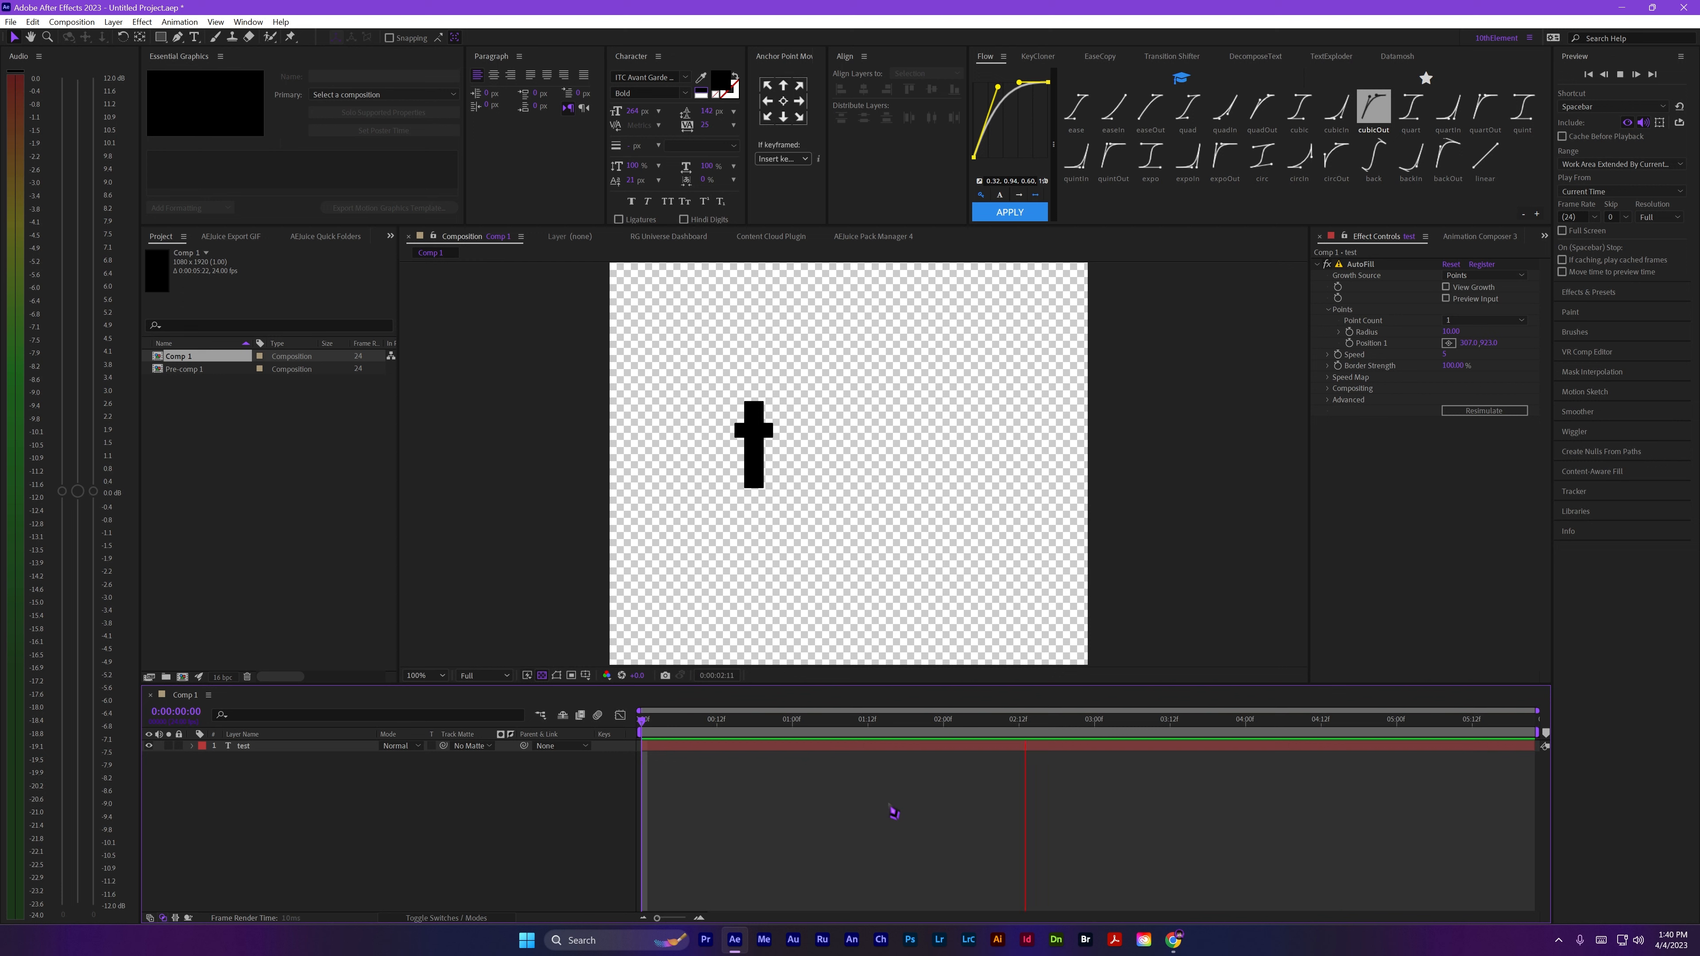
{"action": "key", "text": "space"}
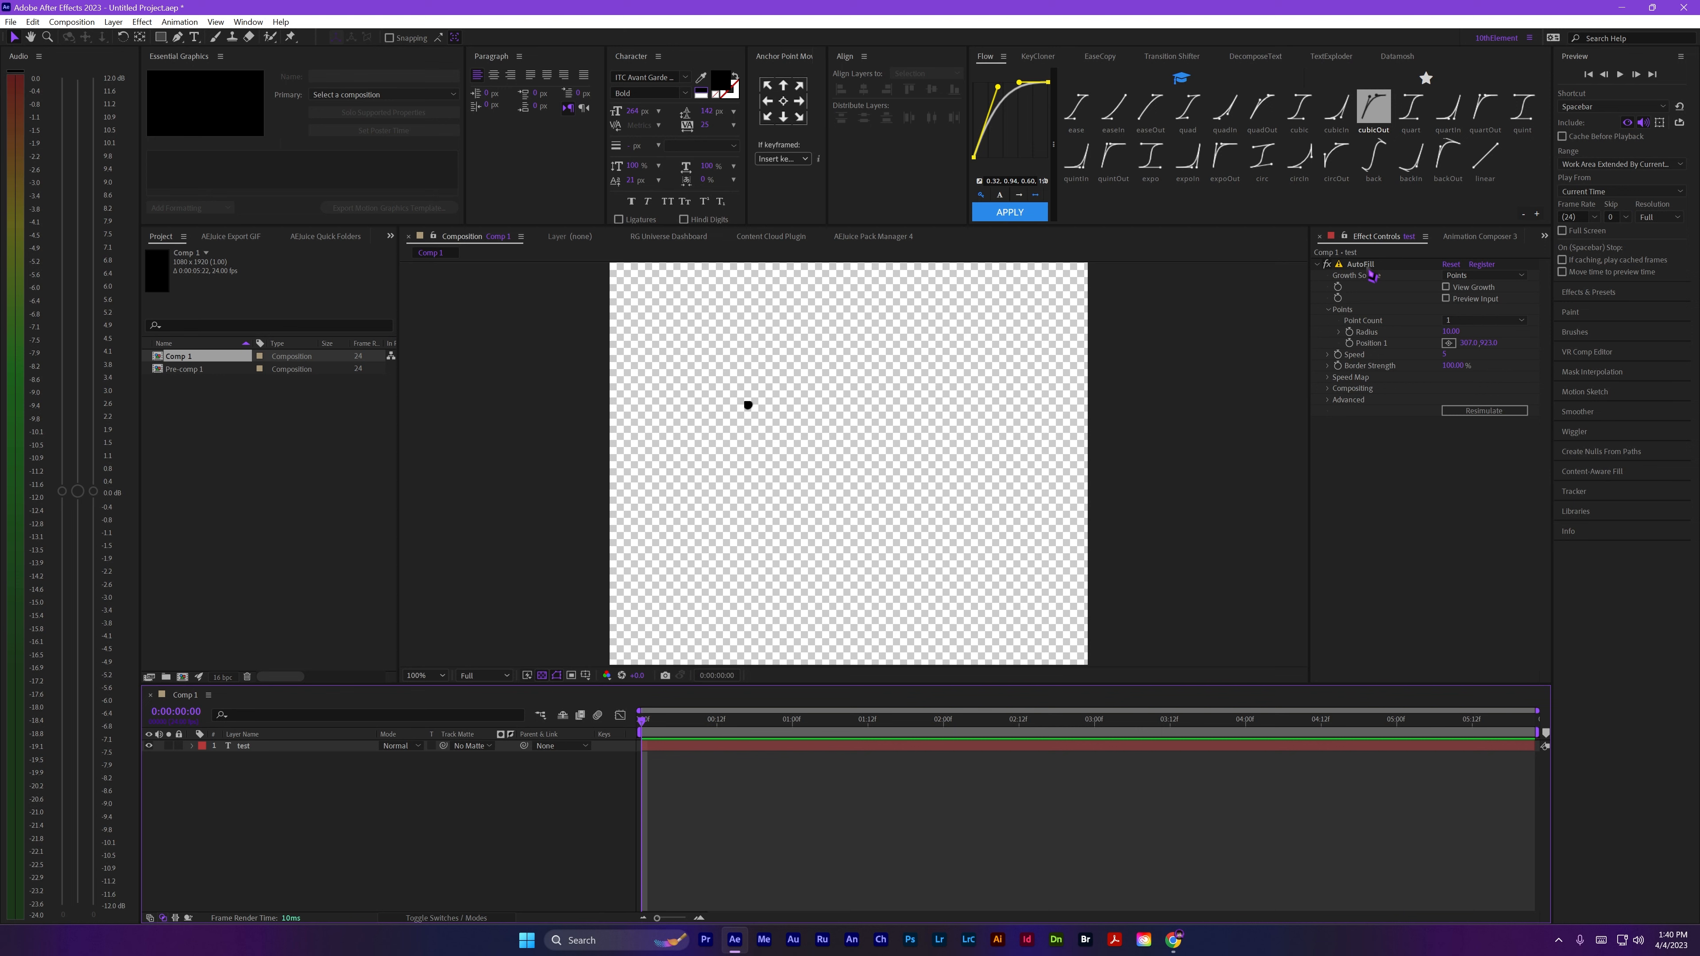
Delete the AutoFill effect from the test text layer.
{"action": "left_click", "coordinate": [1372, 275]}
{"action": "key", "text": "Delete"}
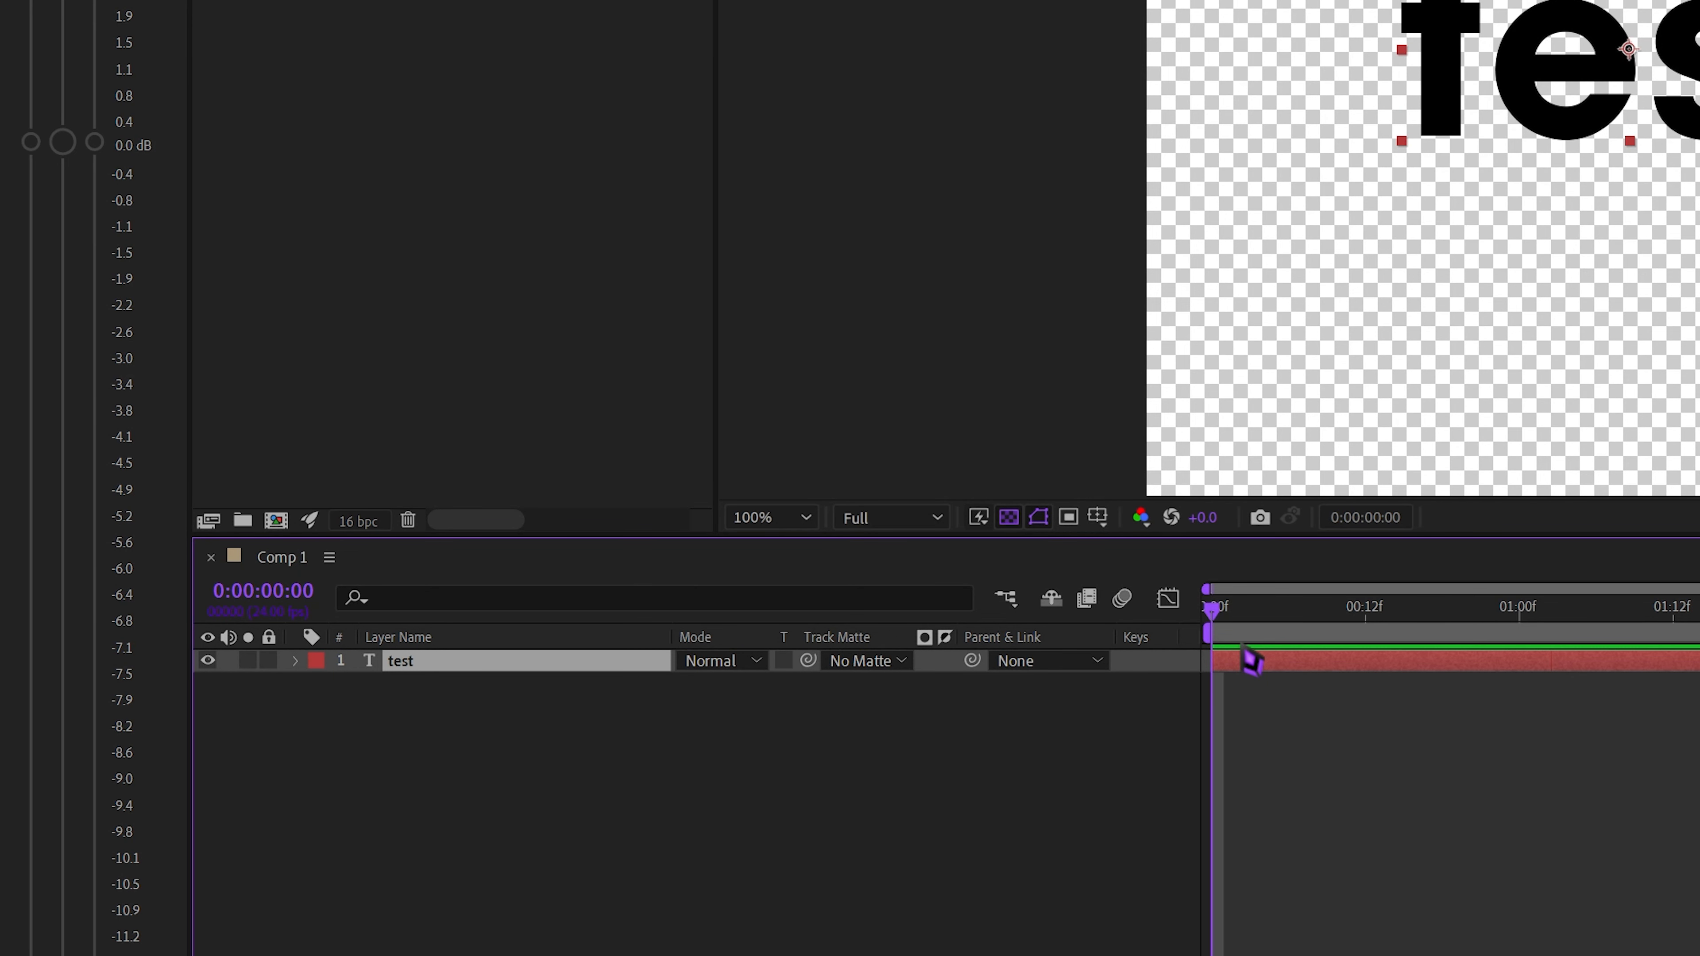
Duplicate the test text layer and leave both copies deselected.
{"action": "key", "text": "ctrl+d"}
{"action": "left_click", "coordinate": [437, 698]}
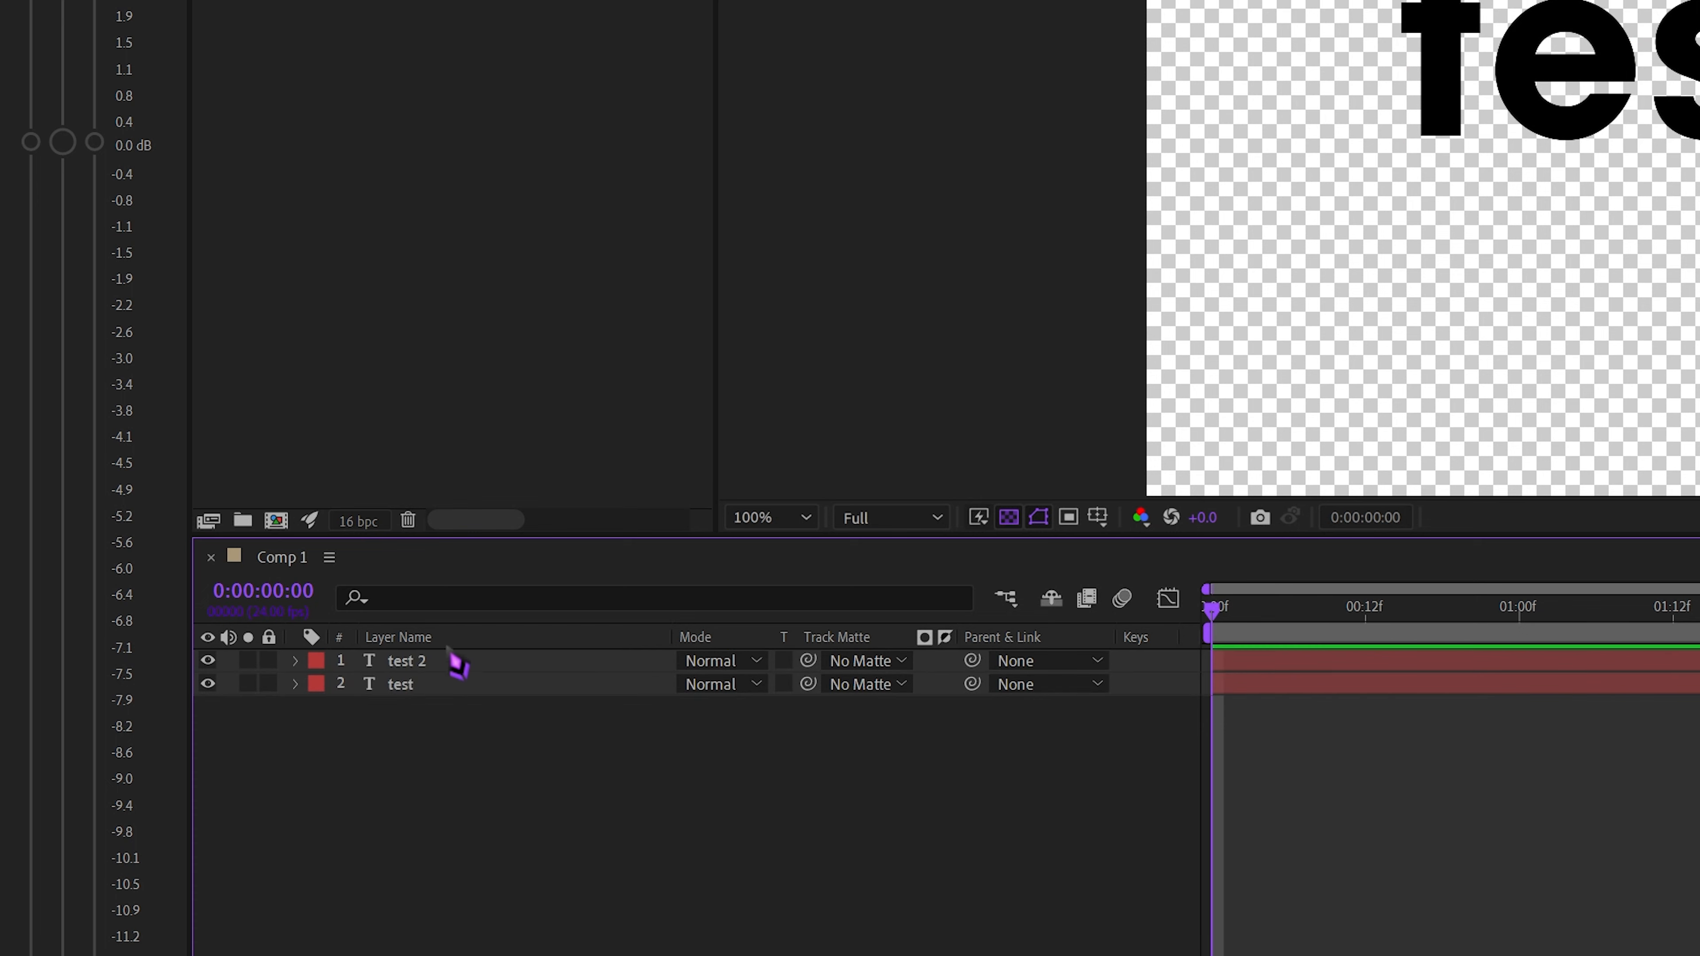
{"action": "left_click", "coordinate": [446, 646]}
{"action": "left_click", "coordinate": [431, 662]}
{"action": "left_click", "coordinate": [421, 690]}
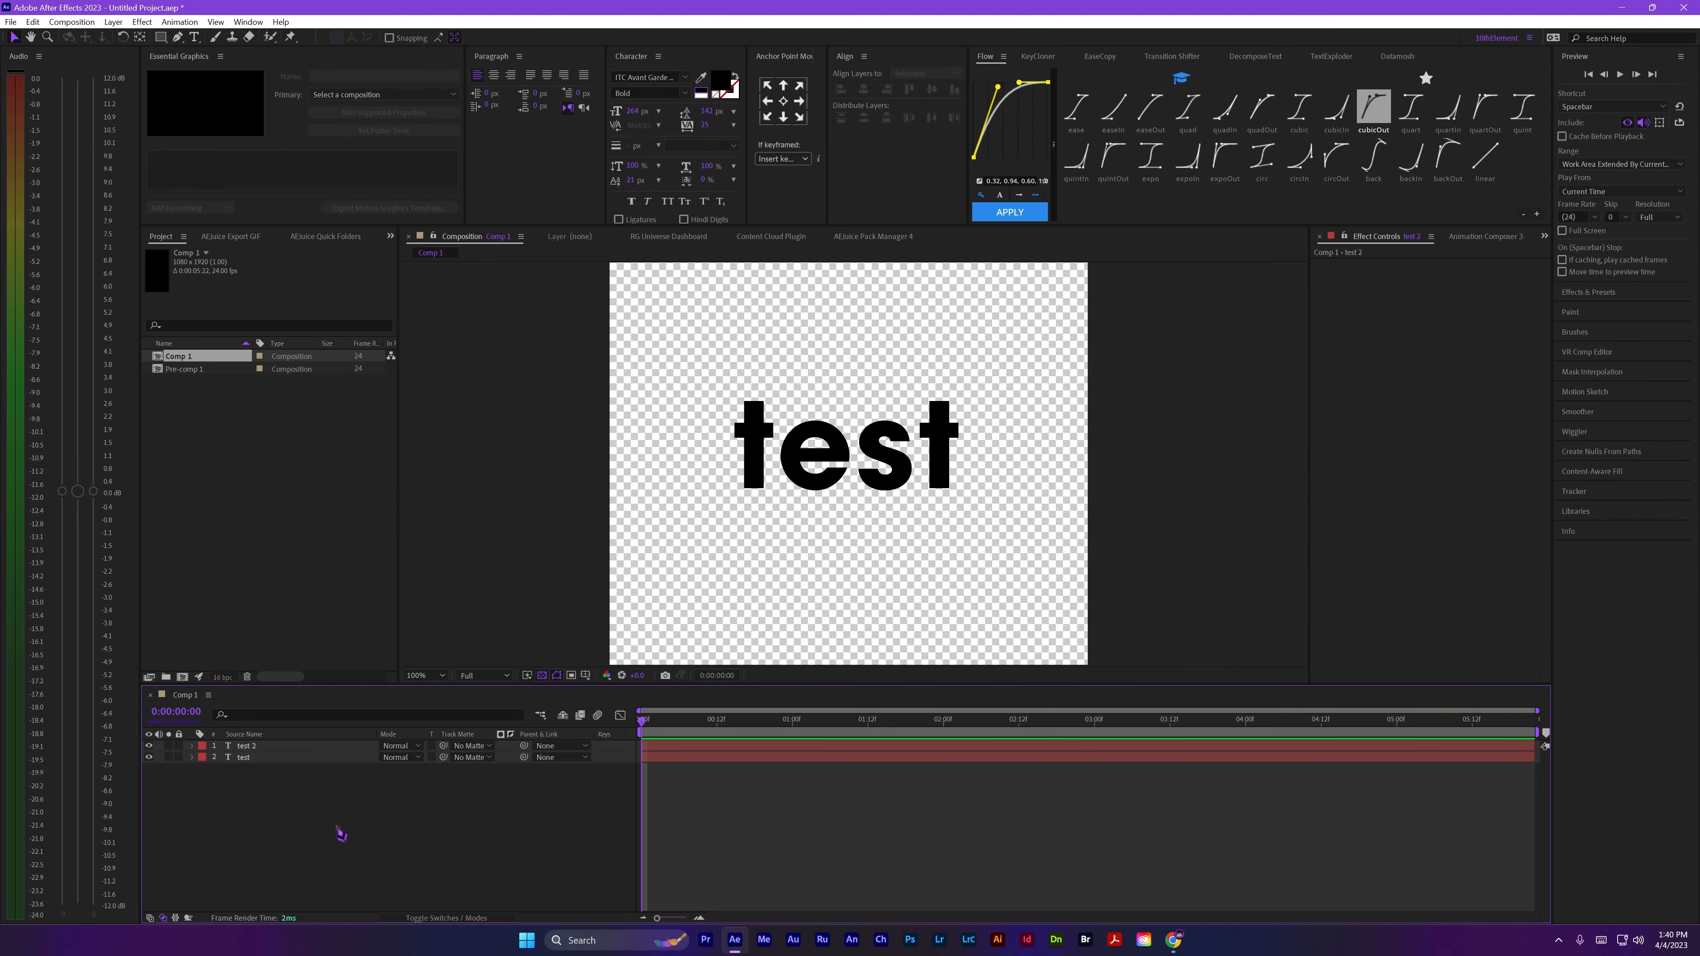
Draw a closed four-point shape with the Pen tool bridging the base of the first t and the lower e.
{"action": "key", "text": "g"}
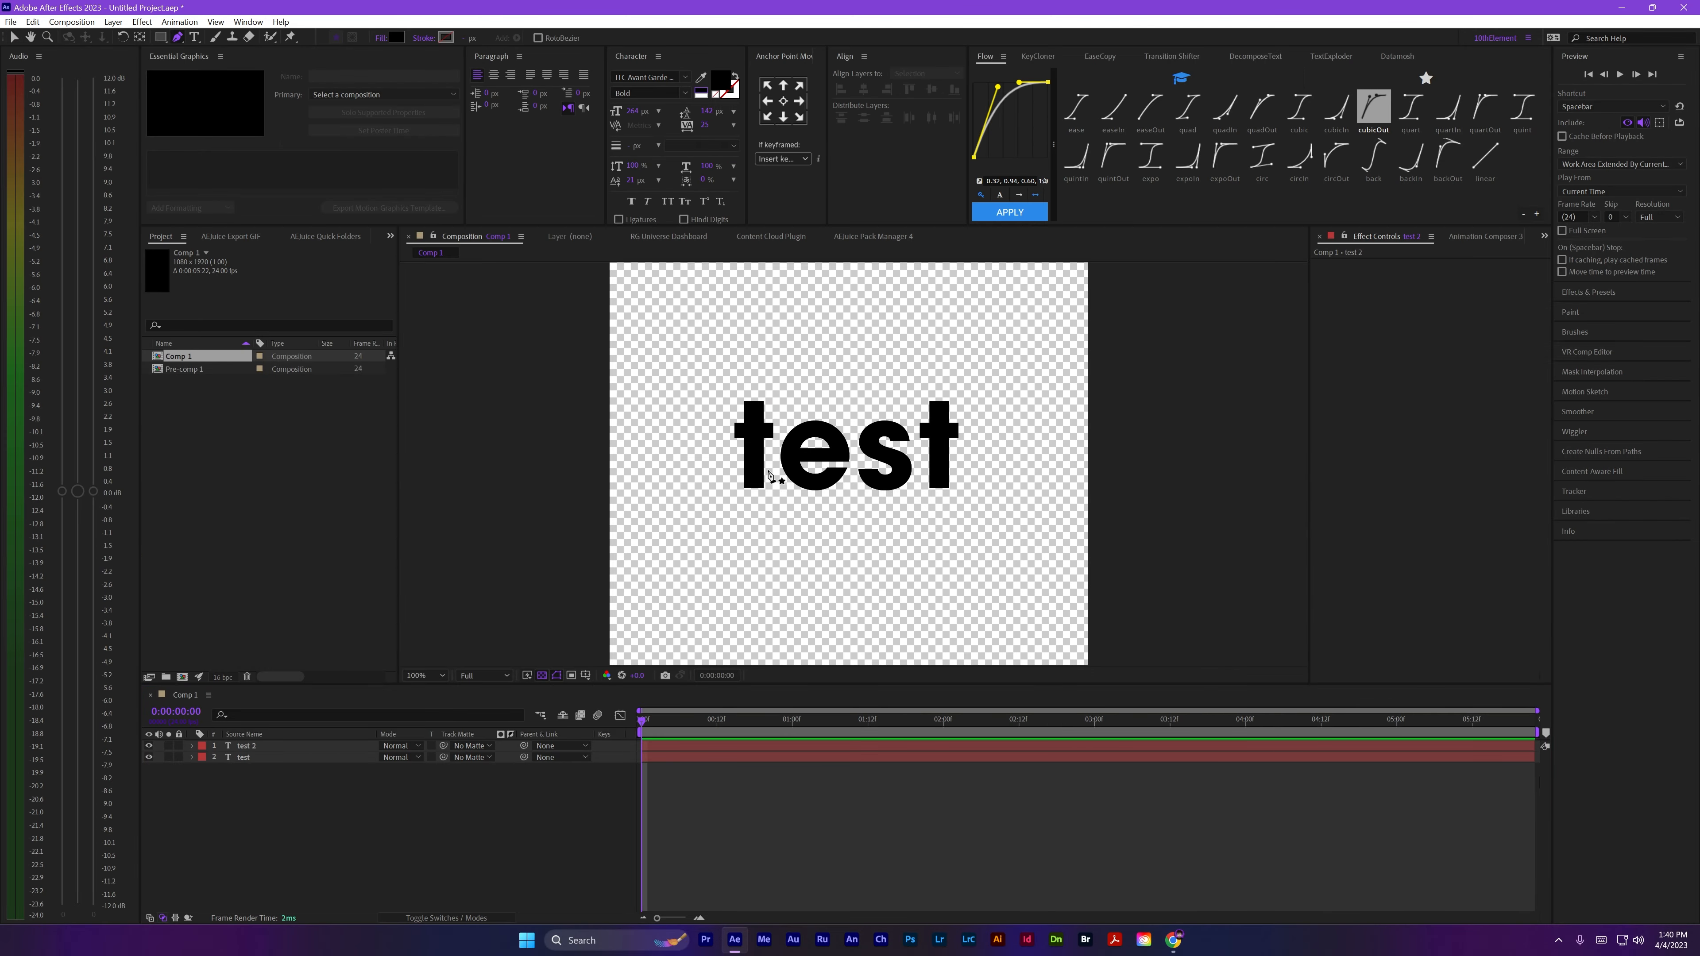
{"action": "scroll", "coordinate": [770, 475], "scroll_direction": "up", "scroll_amount": 4}
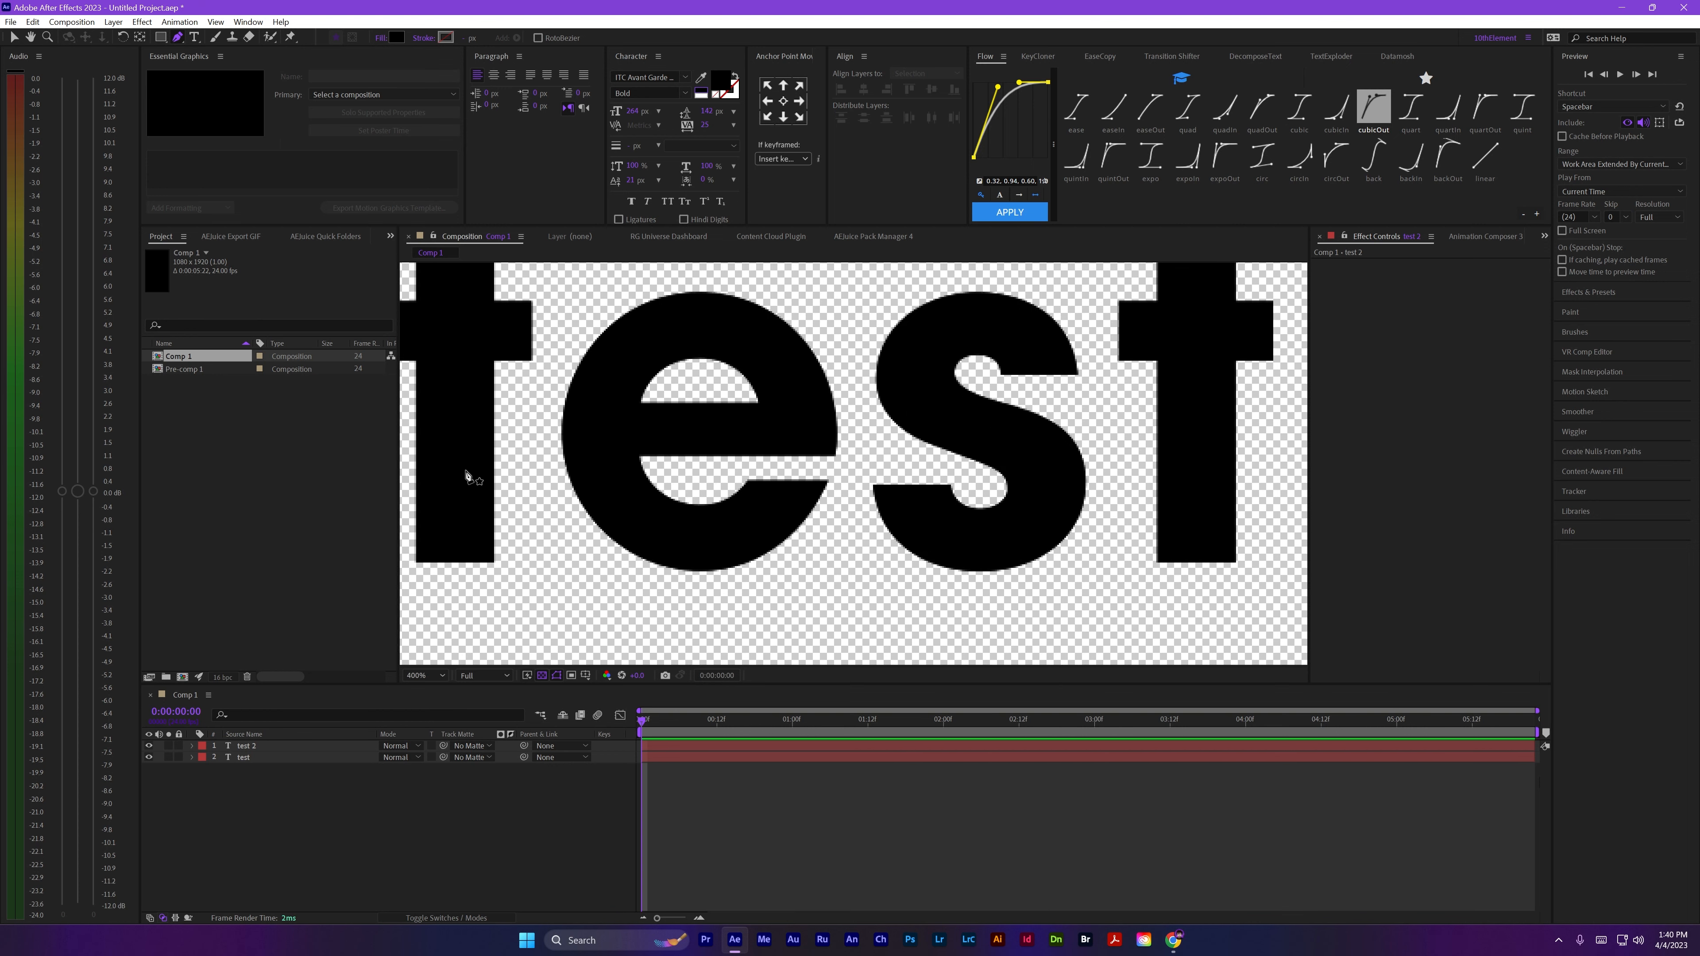
{"action": "left_click", "coordinate": [484, 516]}
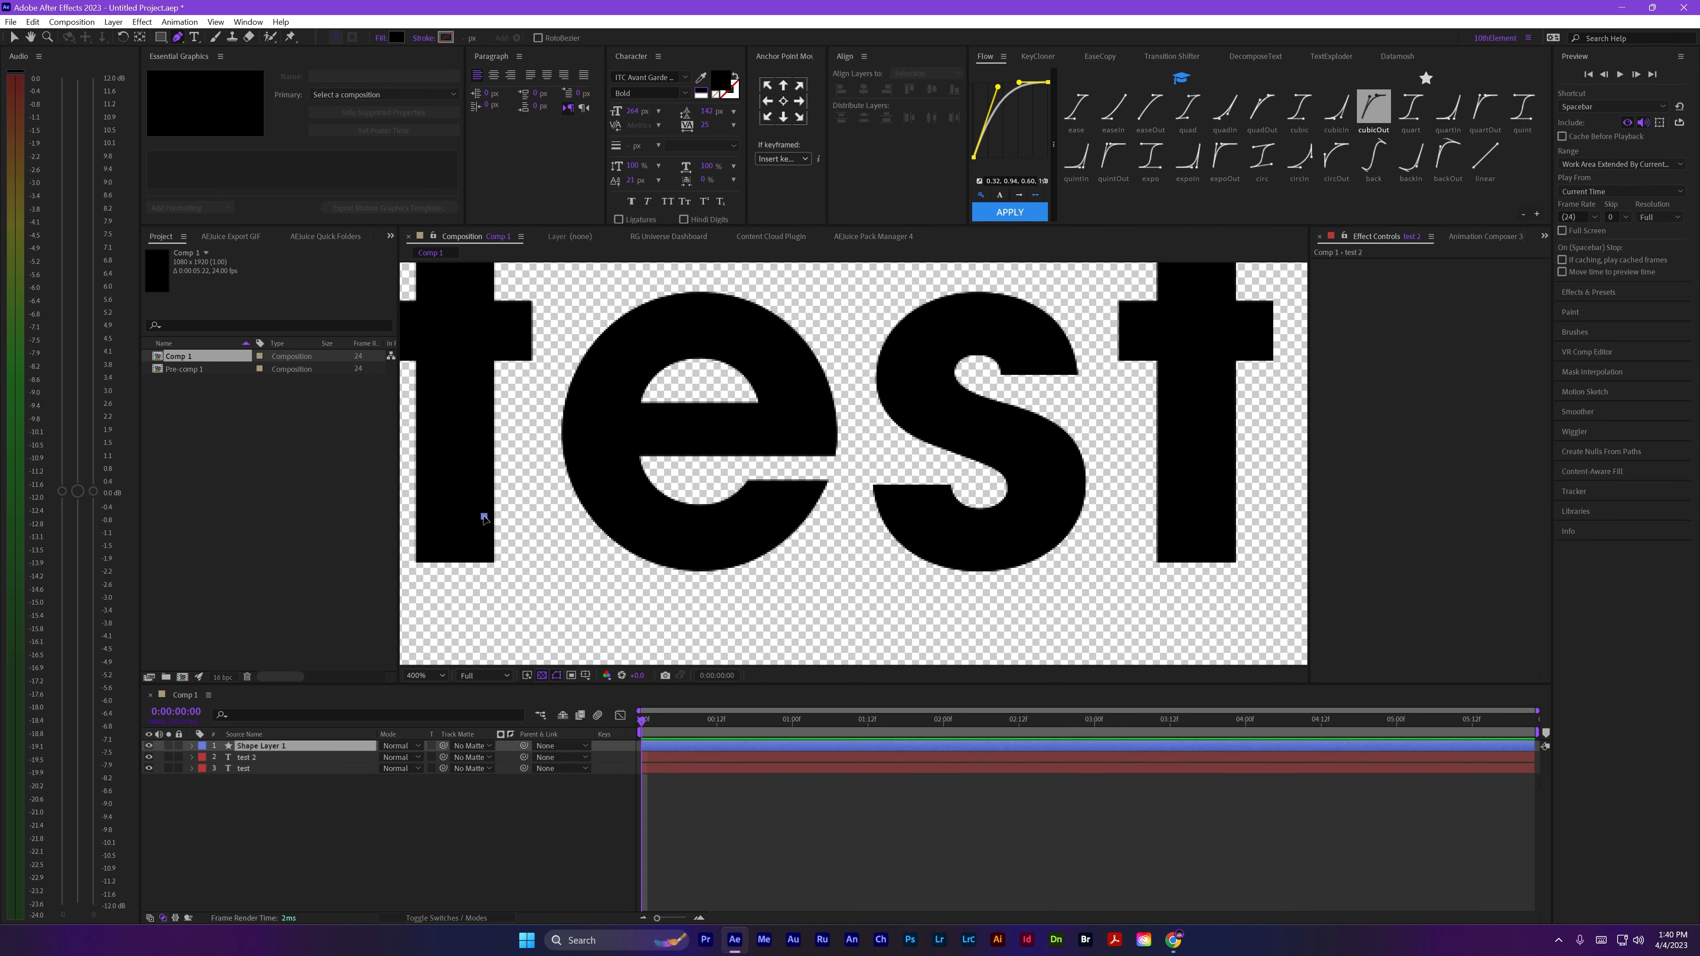
{"action": "left_click", "coordinate": [623, 509]}
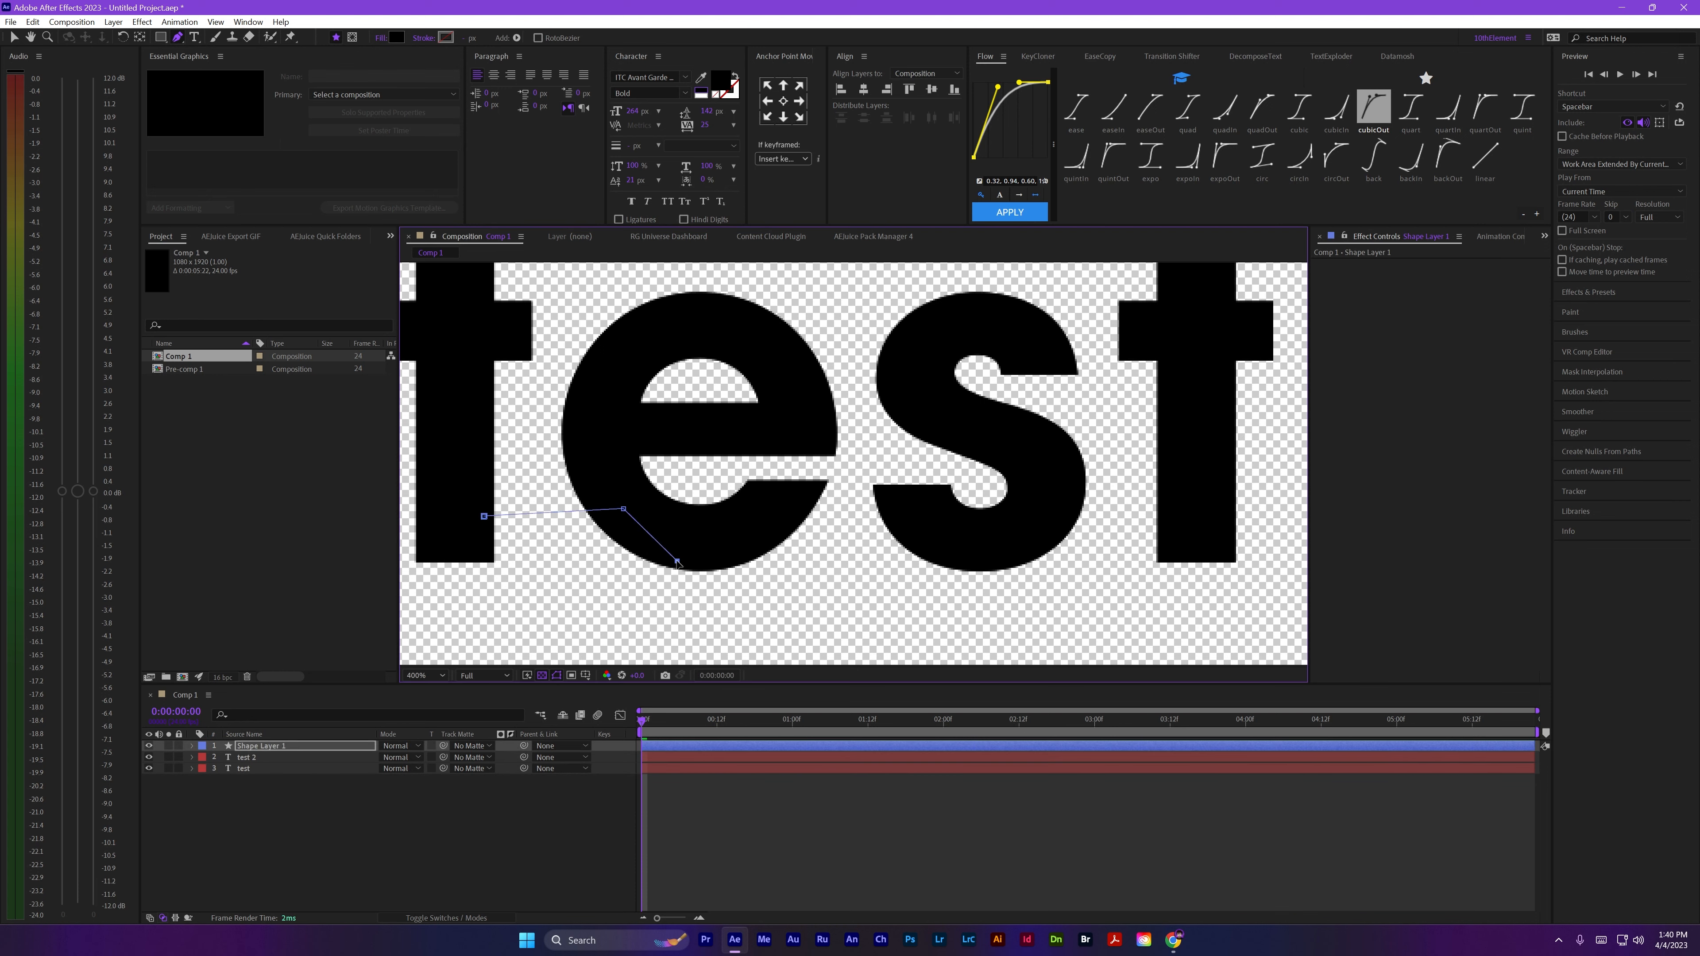
{"action": "left_click", "coordinate": [476, 558]}
{"action": "left_click", "coordinate": [484, 516]}
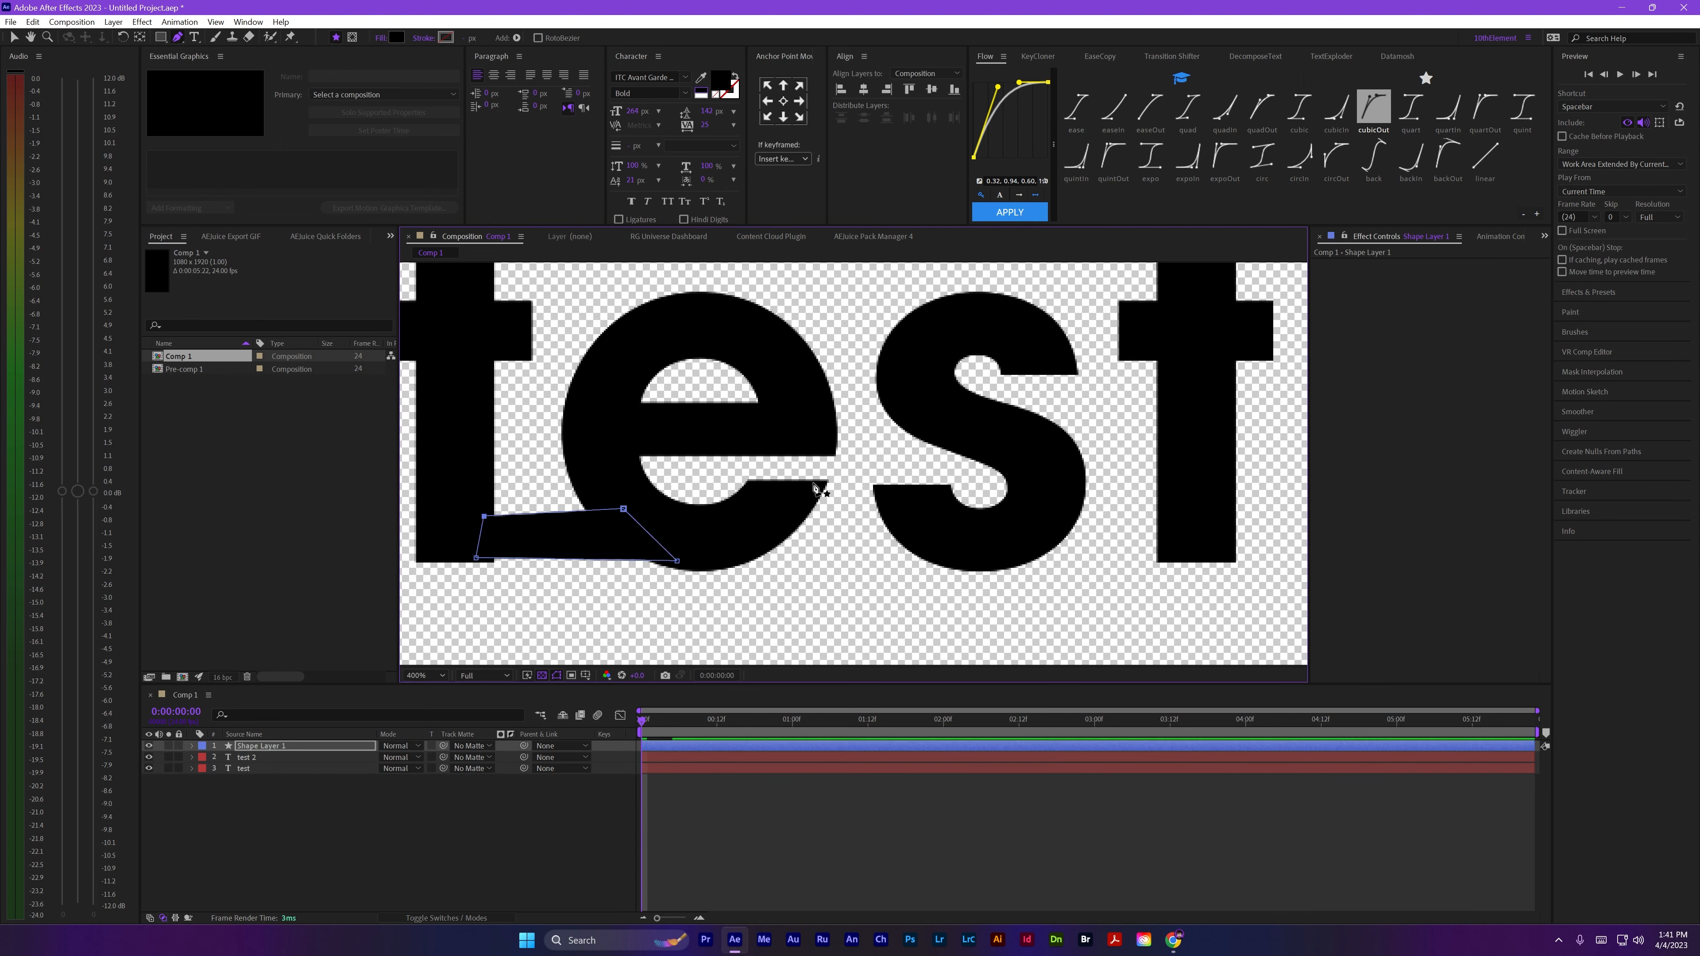
Add a closed four-point Pen shape connecting the lower end of the e with the lower left of the s.
{"action": "left_click", "coordinate": [924, 487]}
{"action": "left_click", "coordinate": [783, 523]}
{"action": "left_click", "coordinate": [790, 481]}
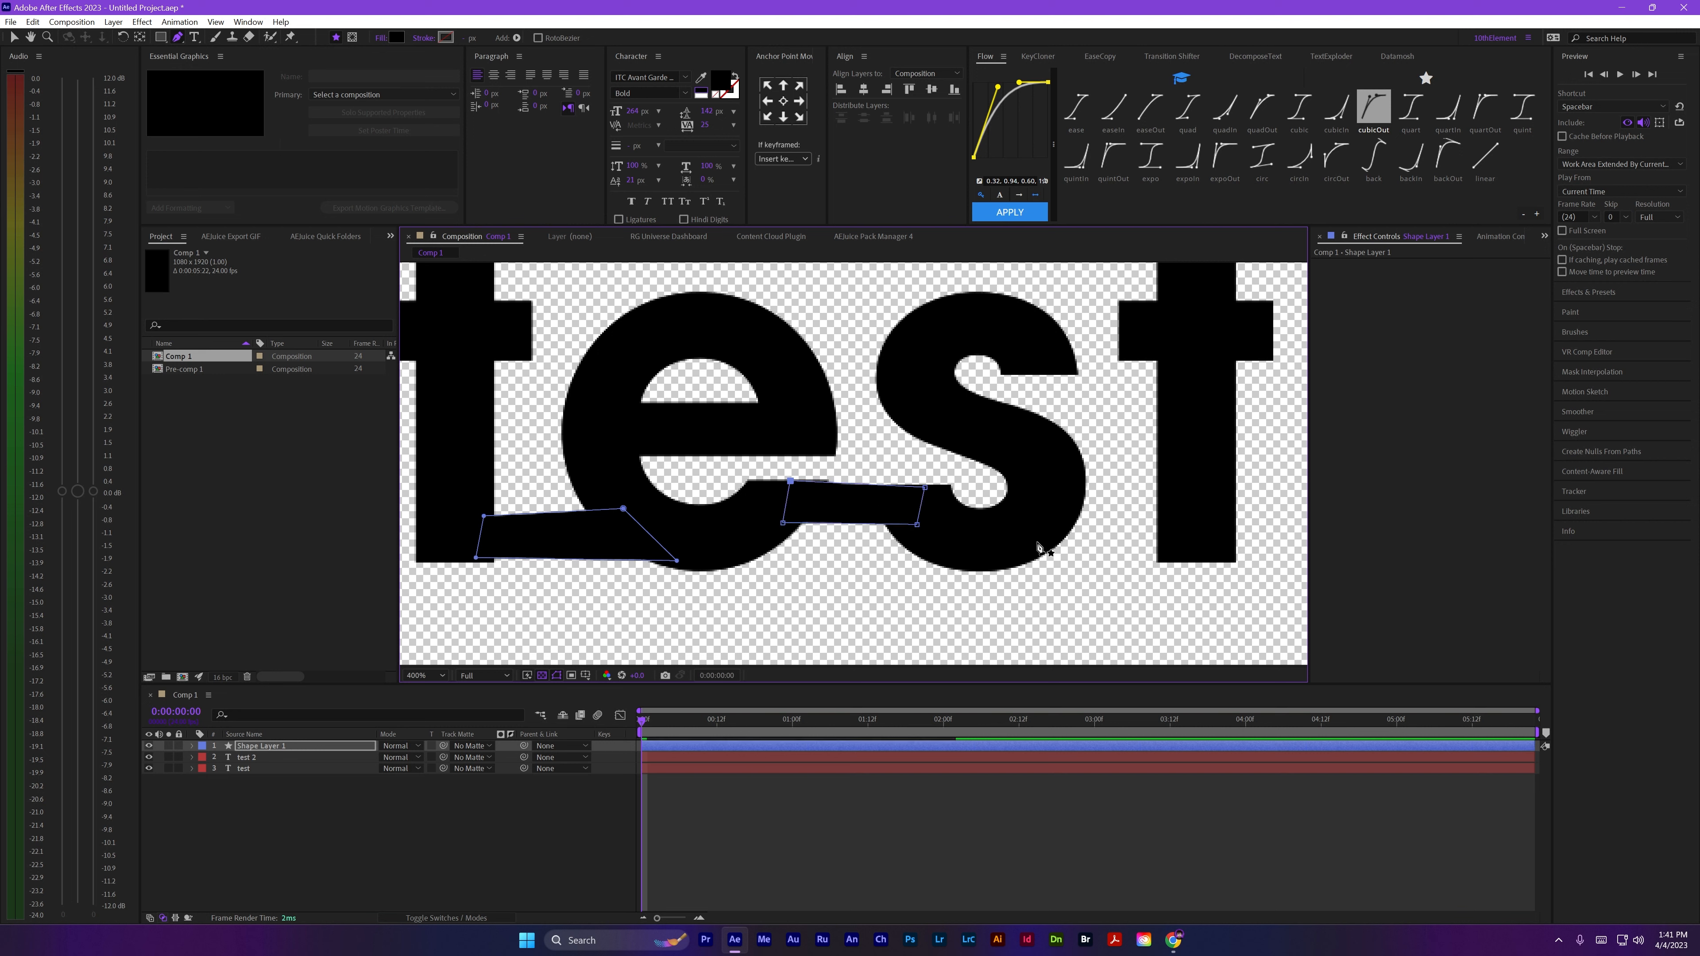
Add a closed four-point Pen shape bridging the bottom of the s and the last t, and deselect the shape layer.
{"action": "left_click", "coordinate": [1017, 563]}
{"action": "left_click", "coordinate": [1183, 559]}
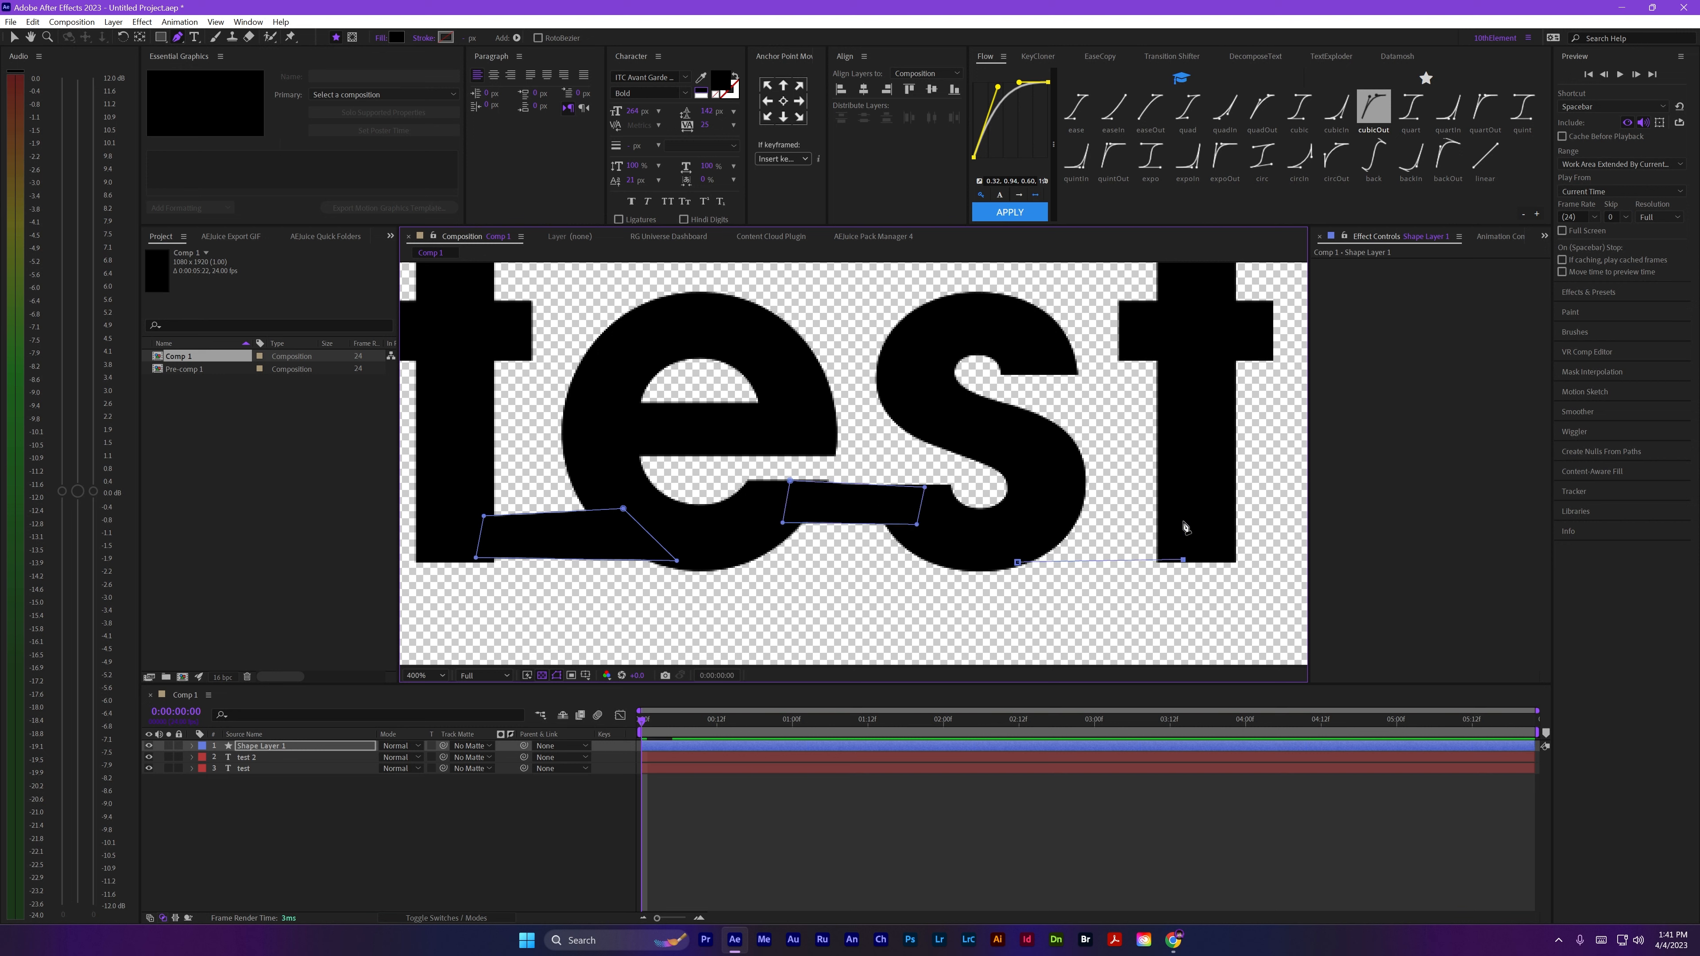
{"action": "left_click", "coordinate": [1183, 515]}
{"action": "left_click", "coordinate": [1044, 511]}
{"action": "left_click", "coordinate": [1018, 563]}
{"action": "key", "text": "F2"}
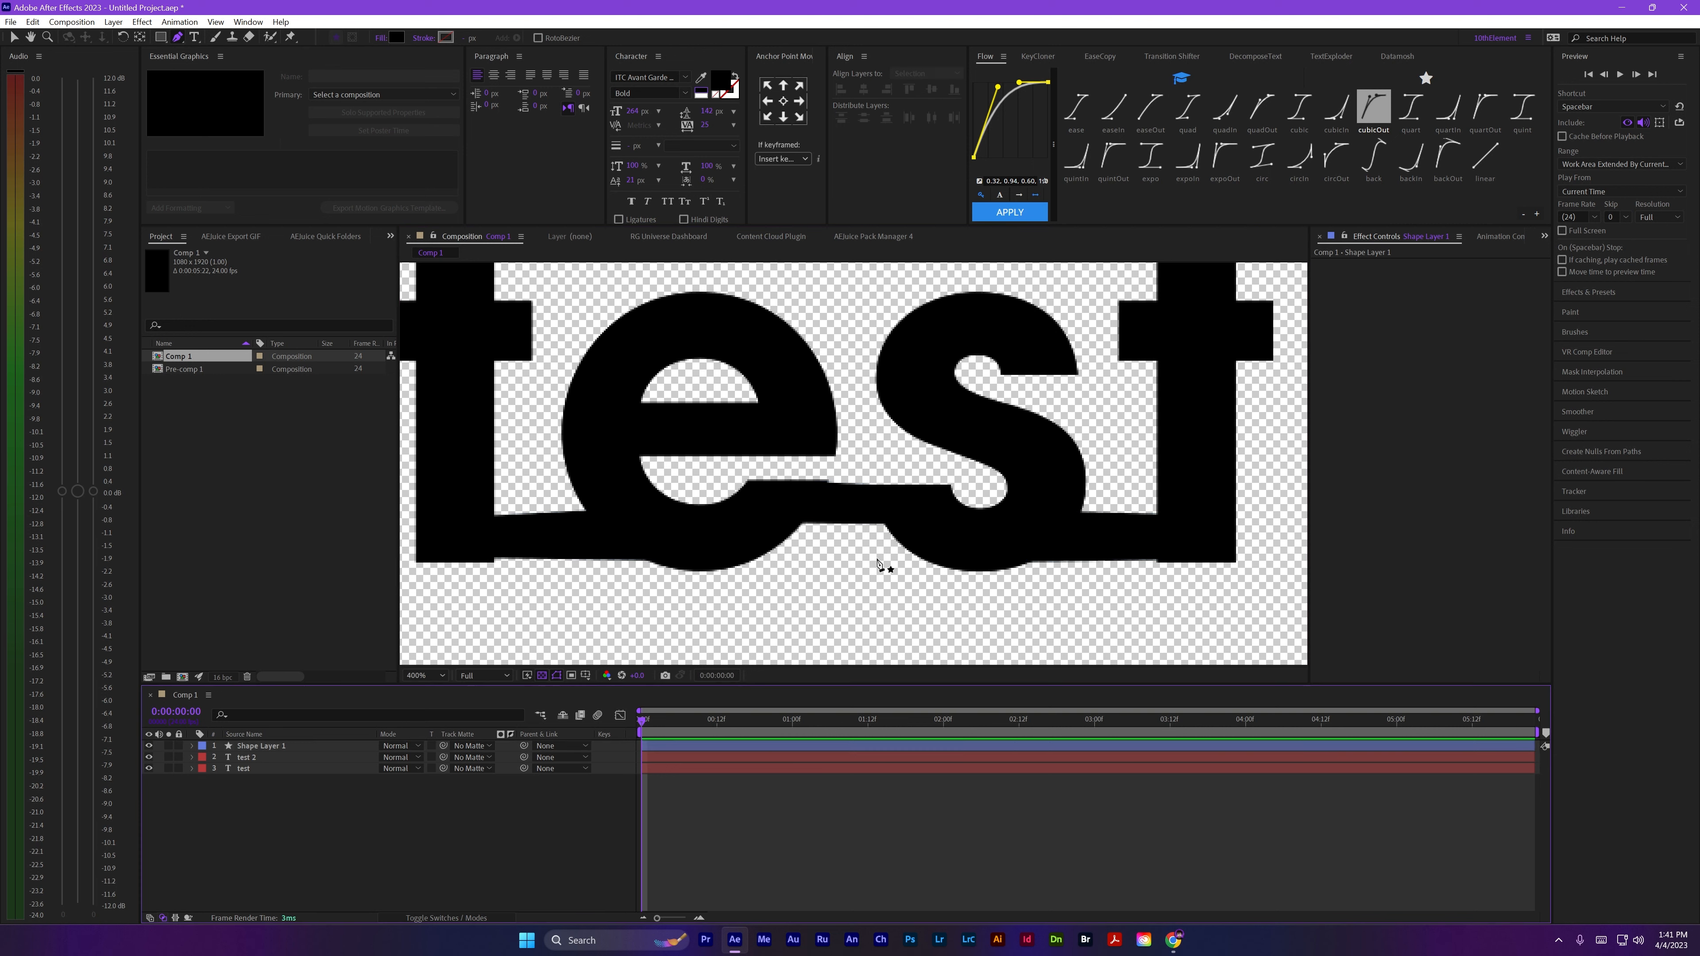
Pre-compose Shape Layer 1 and the test 2 layer as Pre-comp 2, moving all attributes into the new composition.
{"action": "scroll", "coordinate": [878, 560], "scroll_direction": "down", "scroll_amount": 1}
{"action": "left_click", "coordinate": [263, 747]}
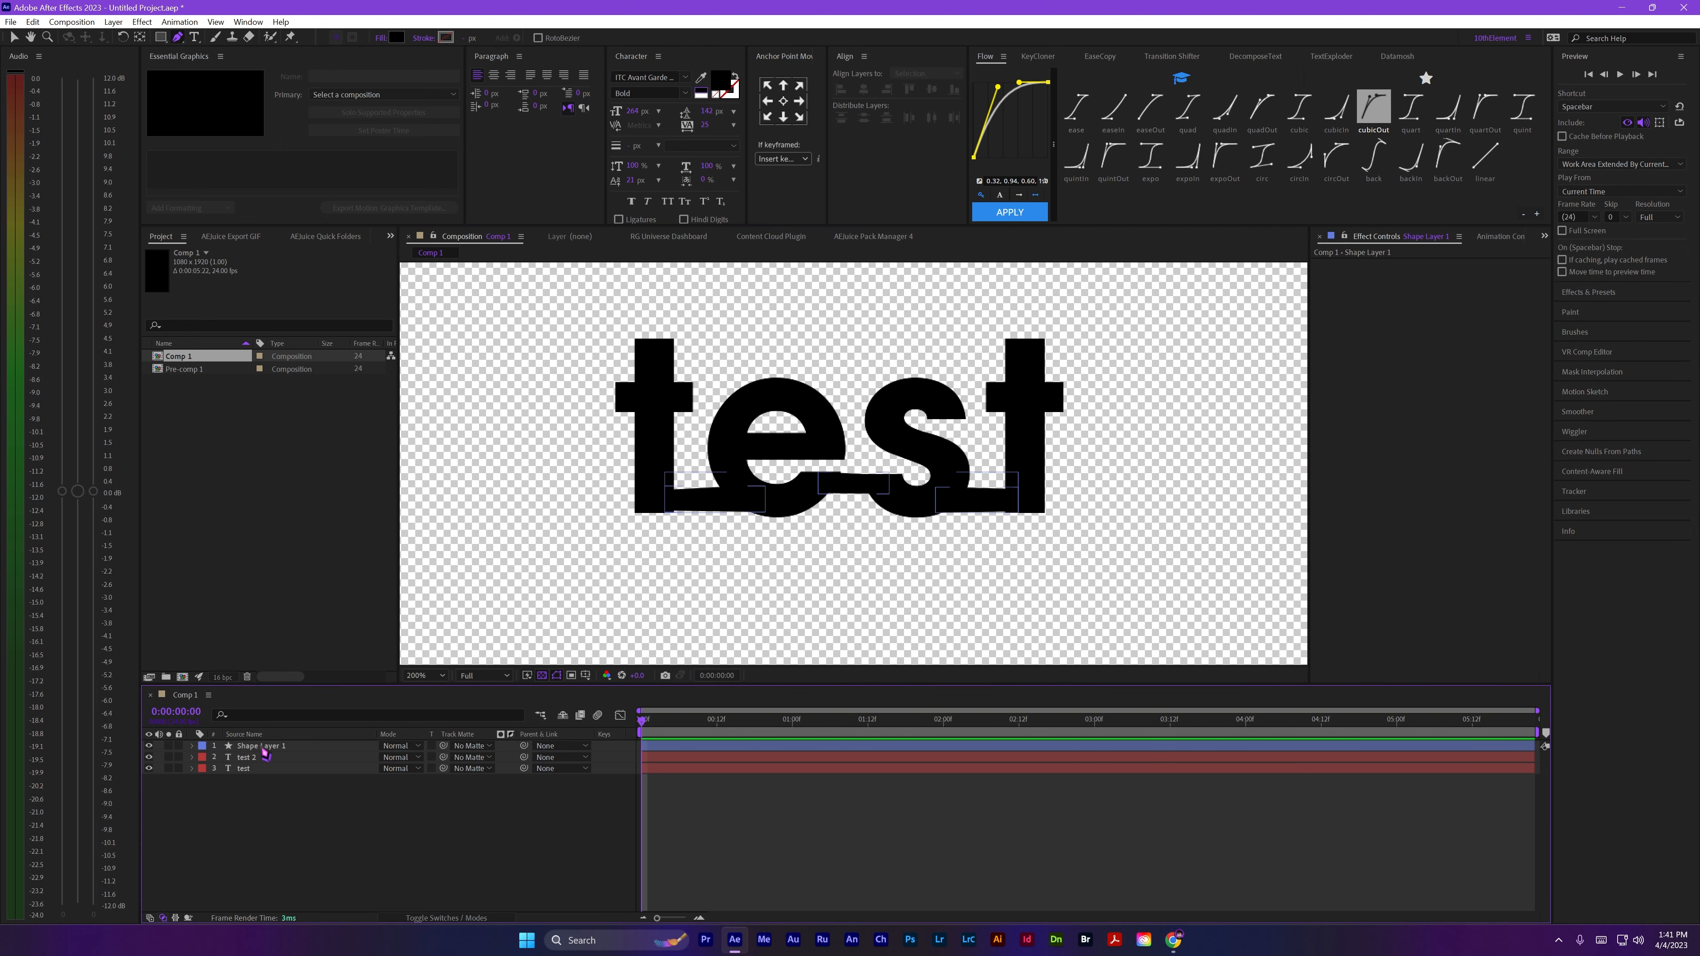
{"action": "left_click", "coordinate": [256, 757], "text": "shift"}
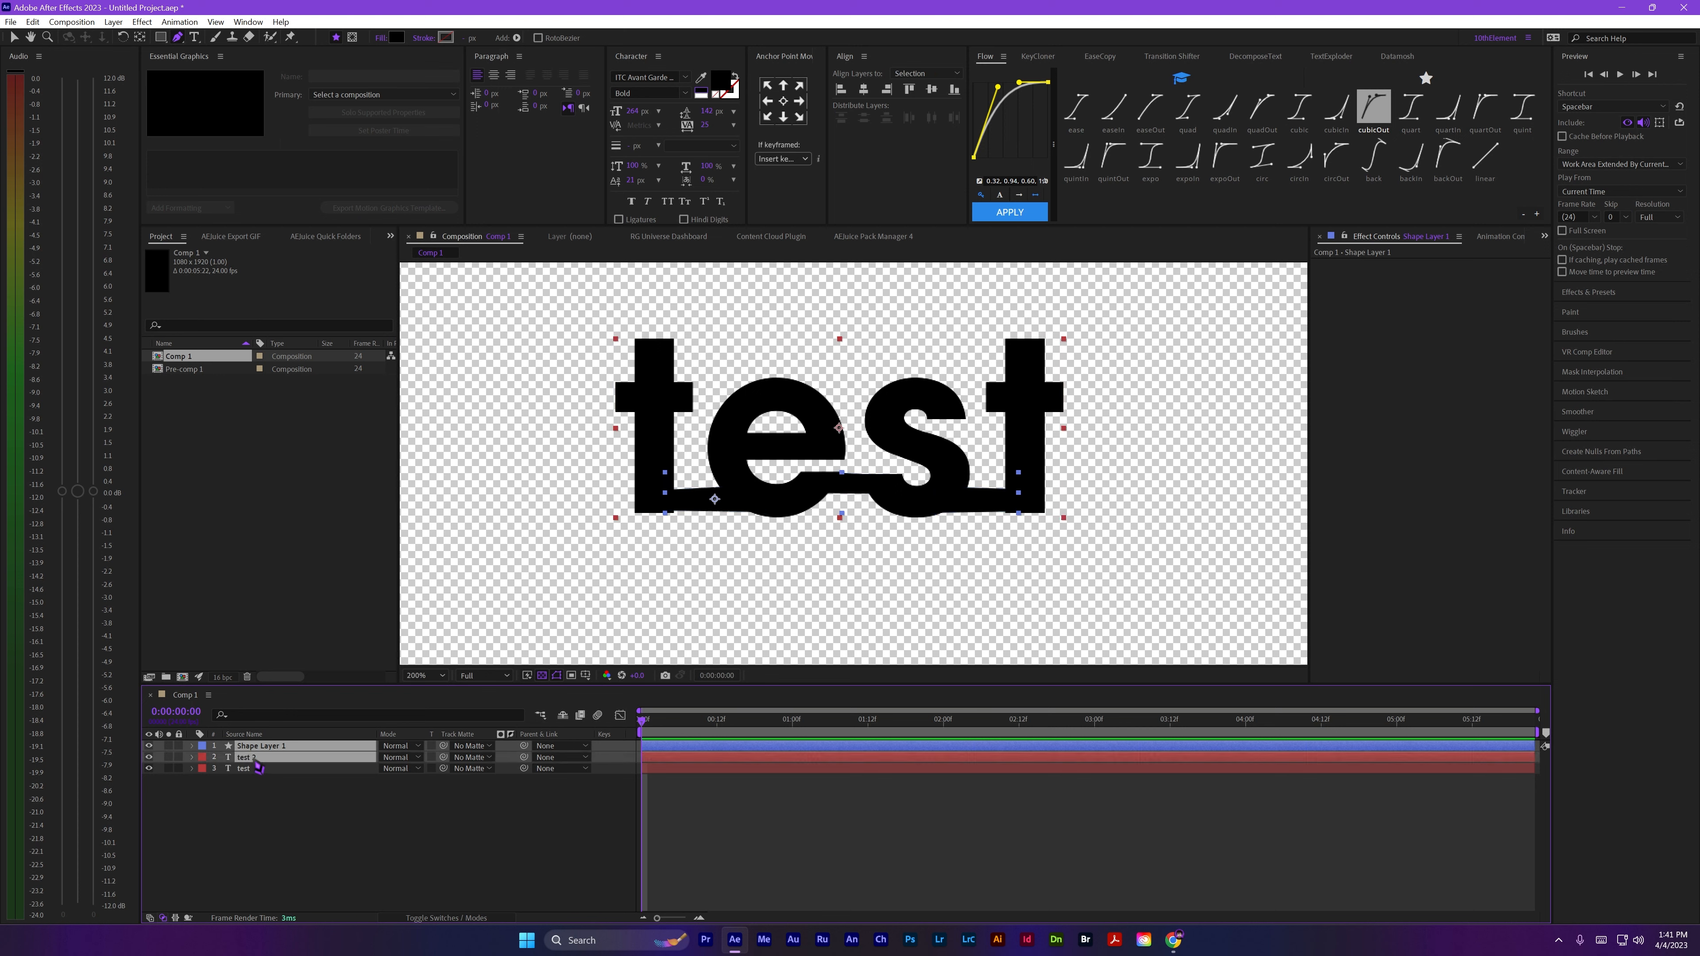
{"action": "key", "text": "ctrl+shift+c"}
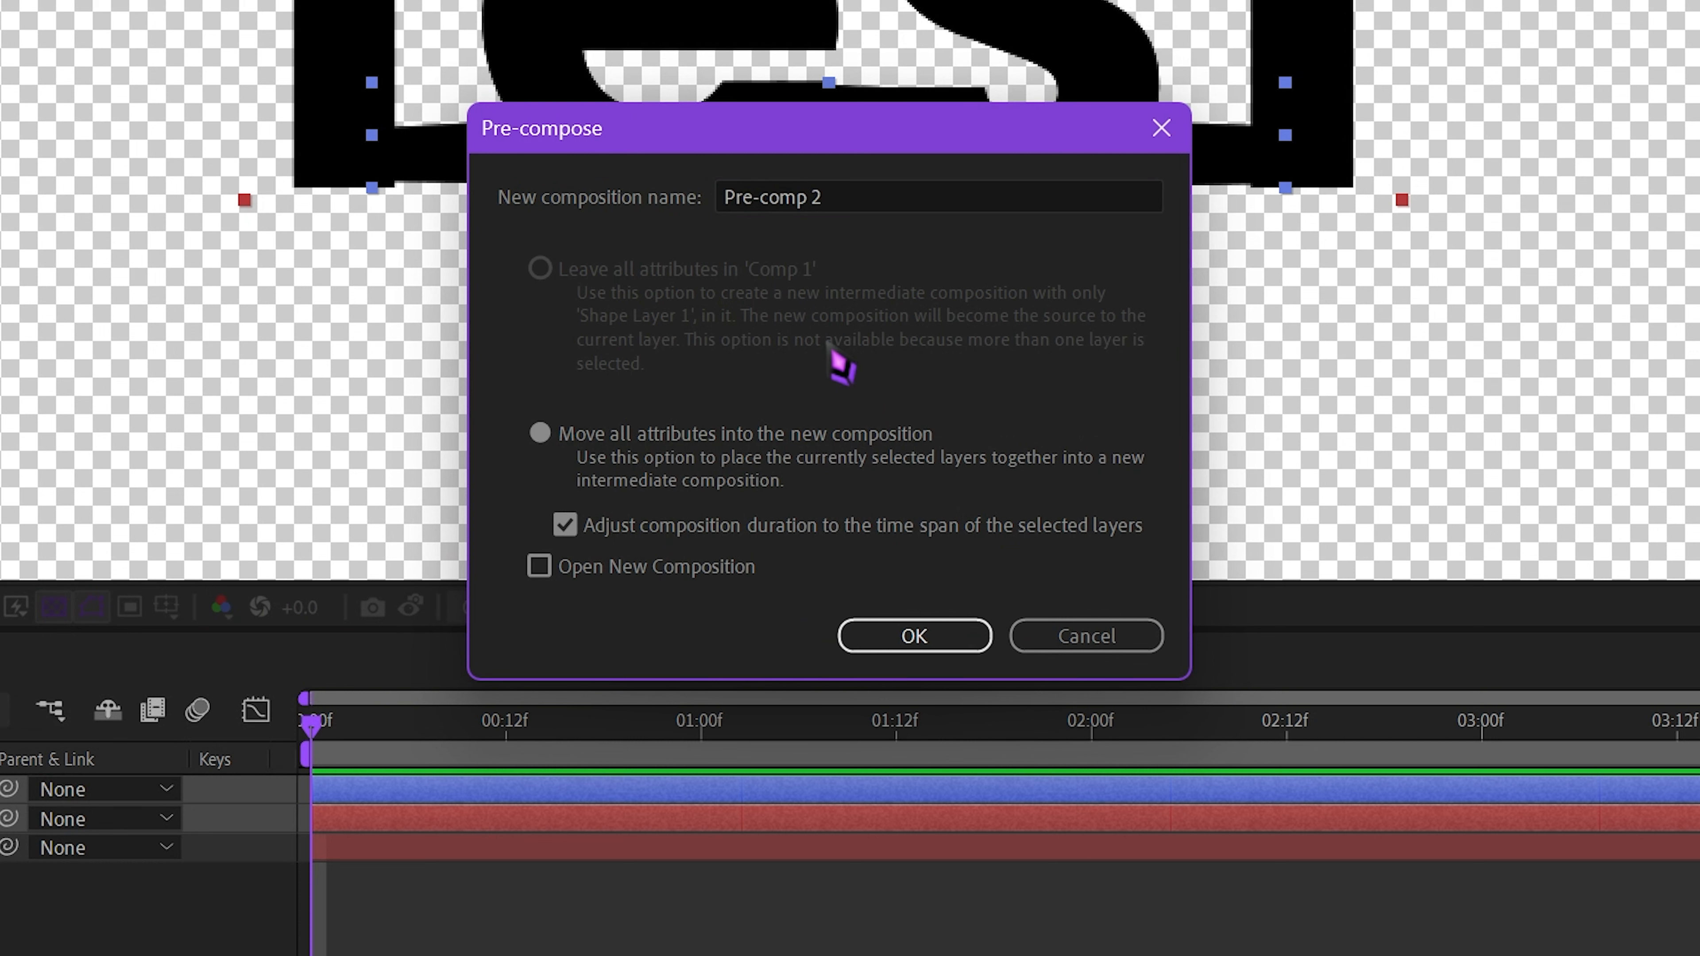
{"action": "left_click", "coordinate": [917, 637]}
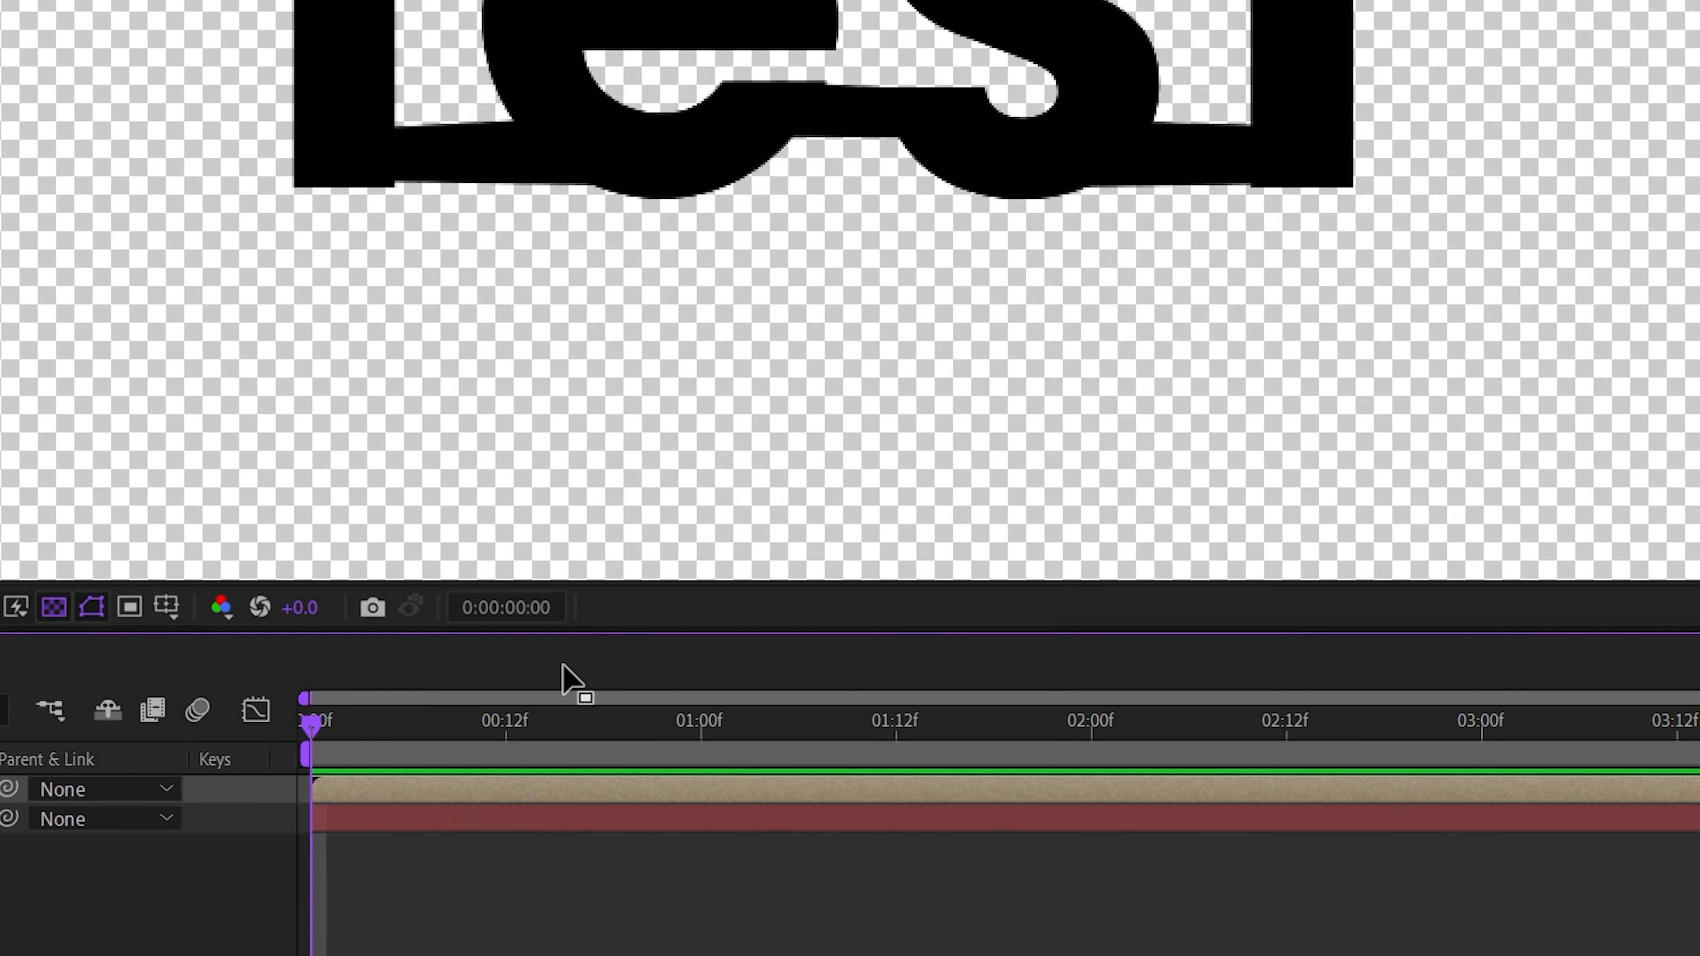
Apply the AutoFill effect to Pre-comp 2 and hide the original test text layer.
{"action": "key", "text": "ctrl+space"}
{"action": "type", "text": "a"}
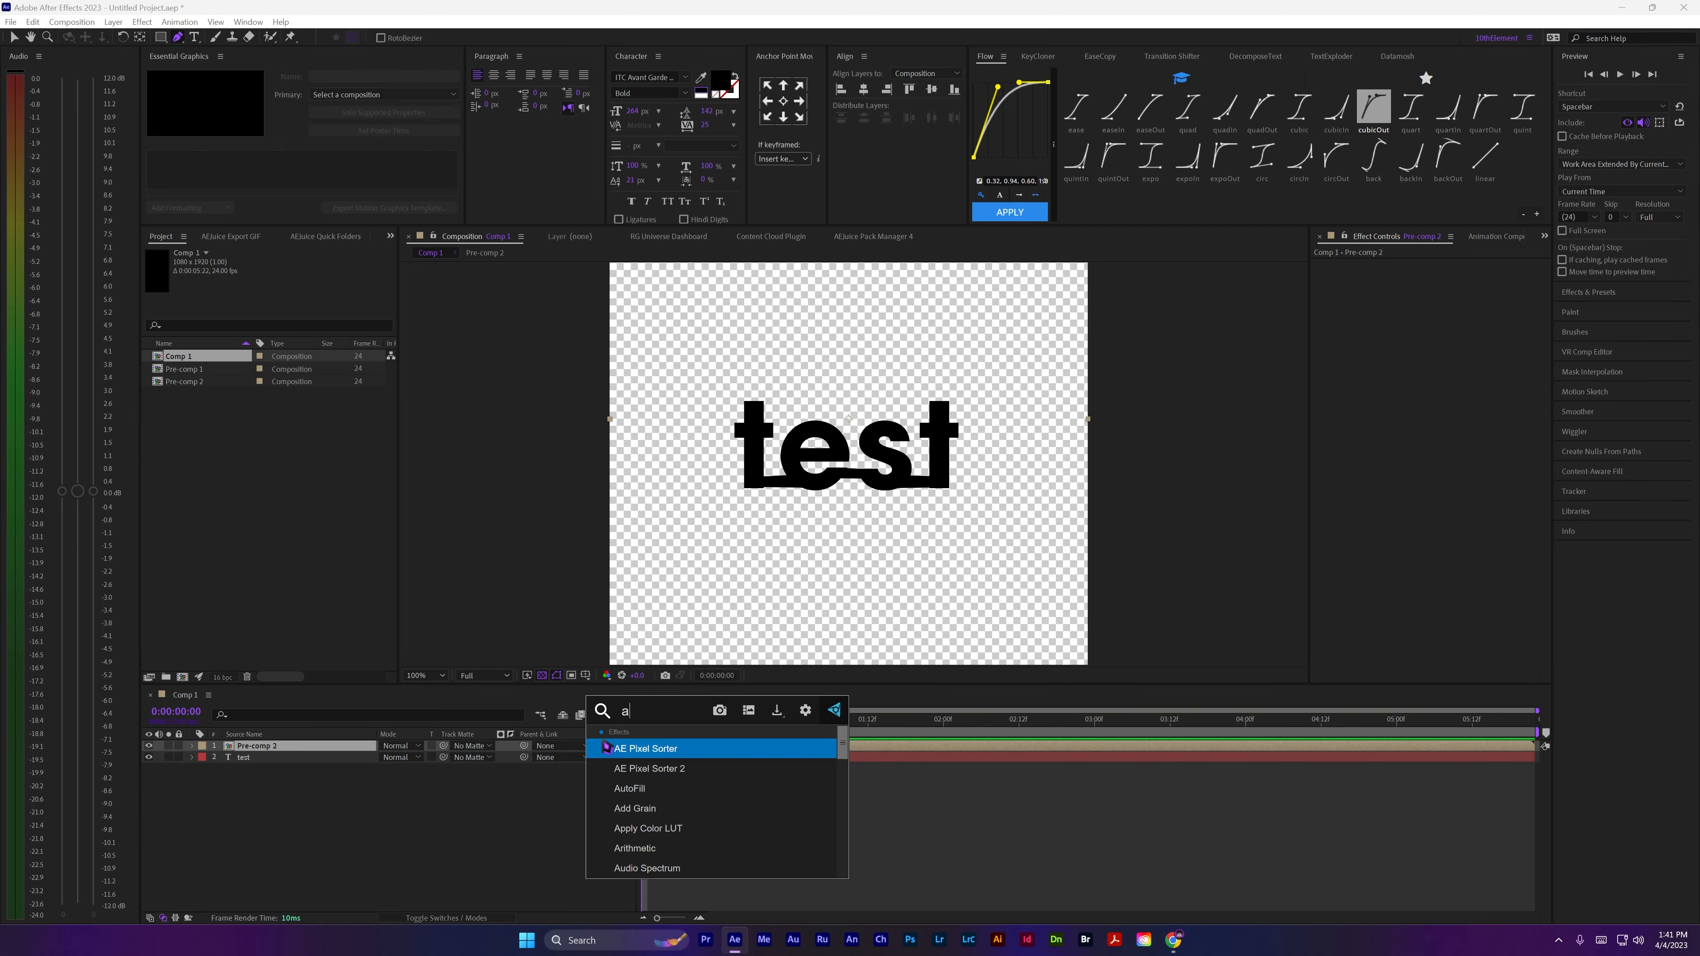
{"action": "type", "text": "u"}
{"action": "left_click", "coordinate": [616, 746]}
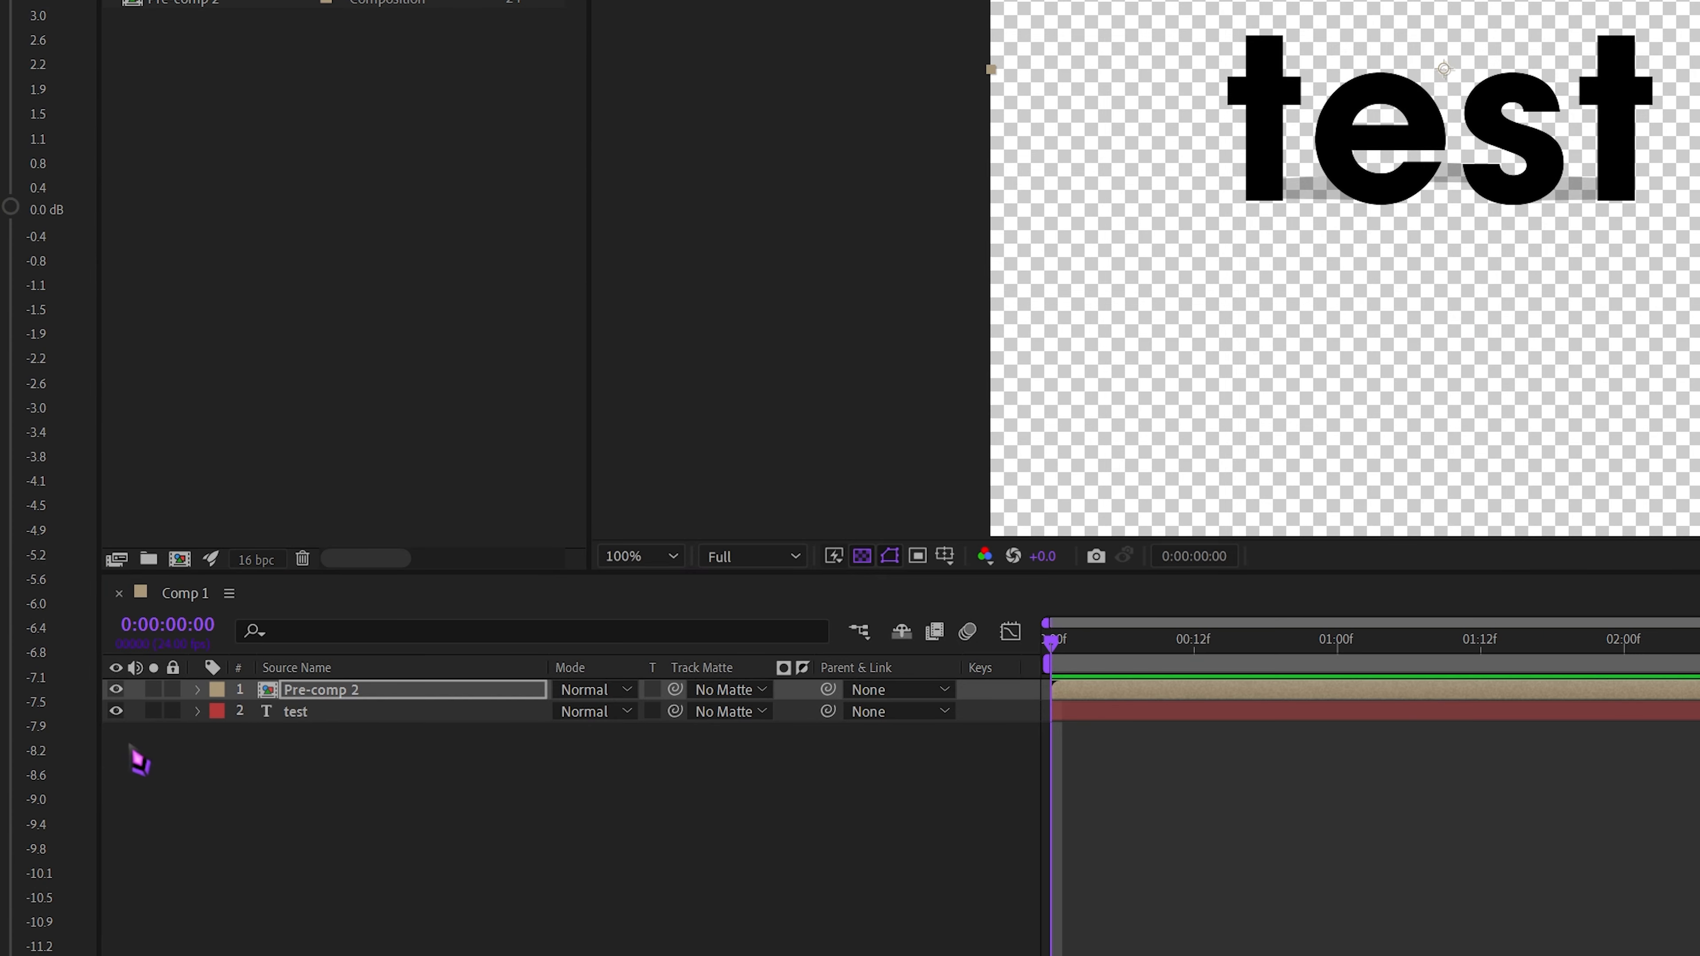
{"action": "left_click", "coordinate": [249, 756]}
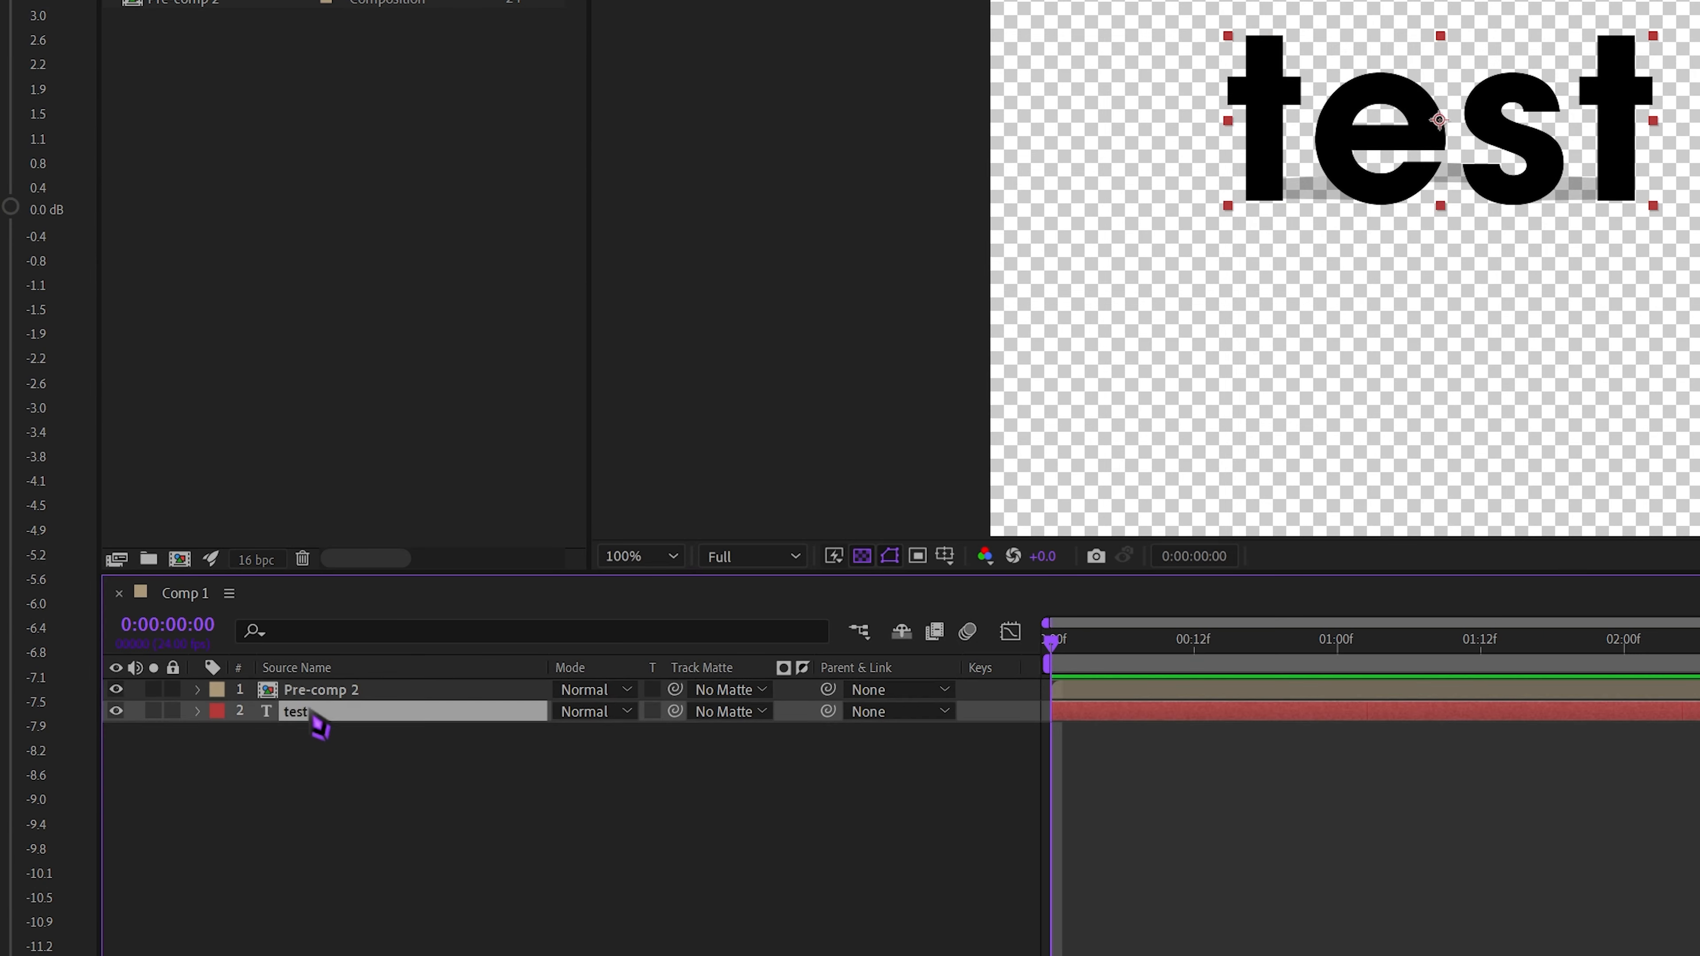
{"action": "left_click", "coordinate": [116, 711]}
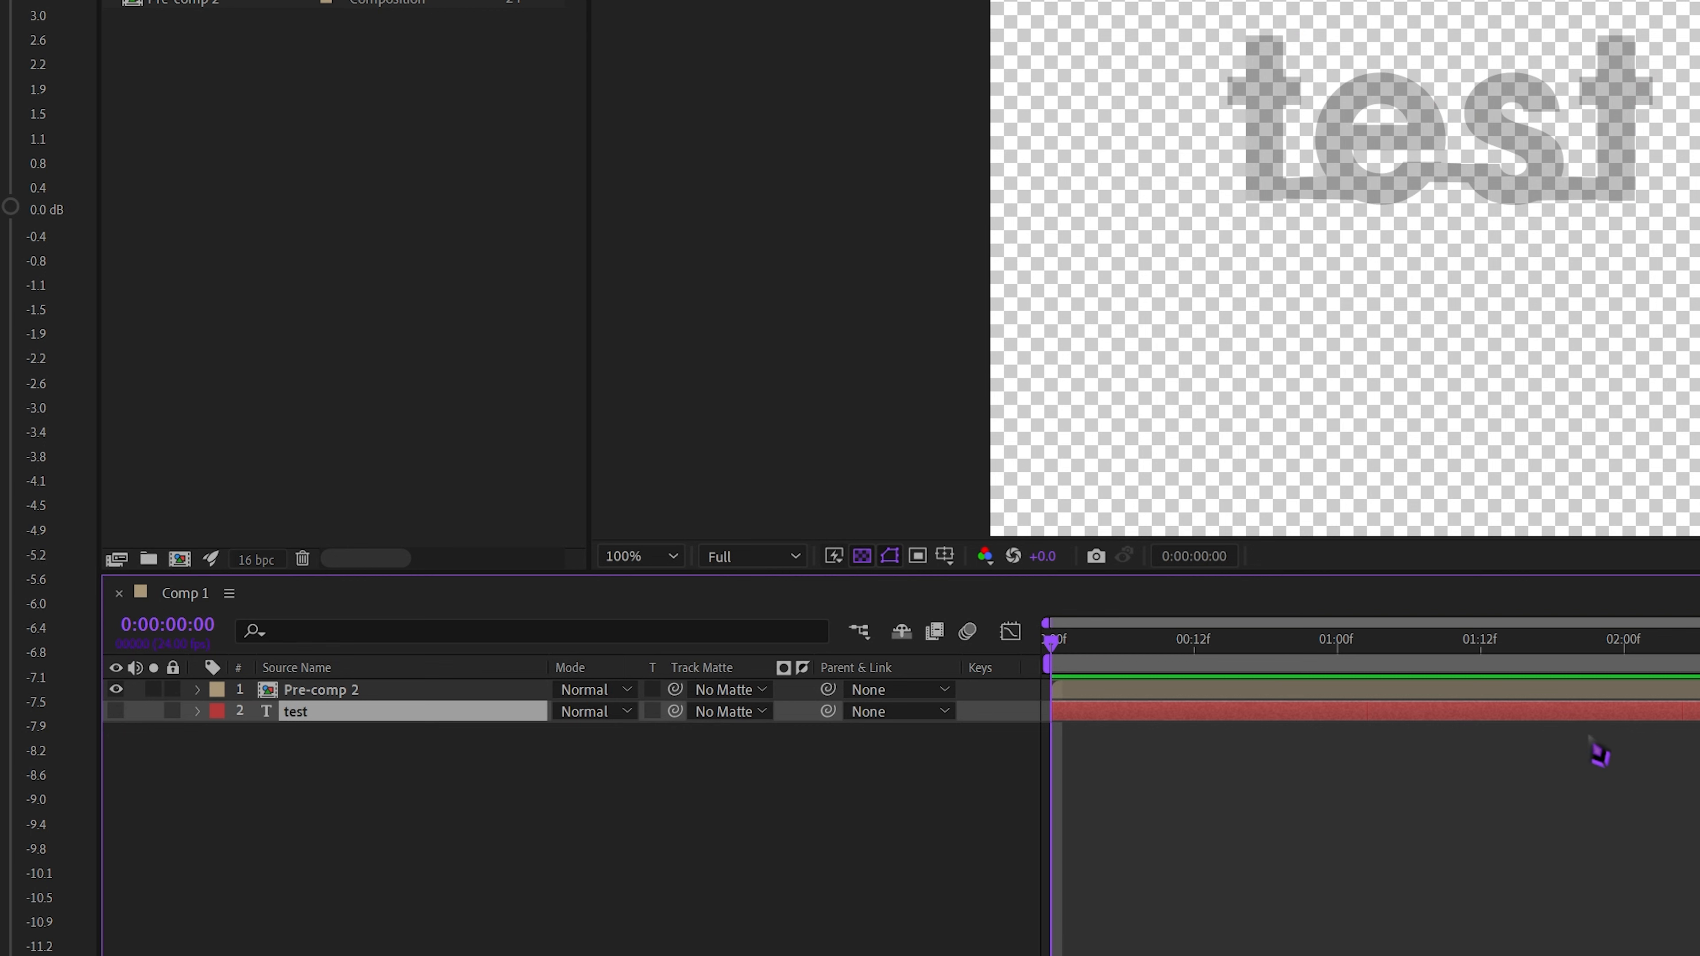
Place AutoFill's Position 1 point on Pre-comp 2 at the top of the first t and preview the resimulated growth.
{"action": "left_click", "coordinate": [1659, 691]}
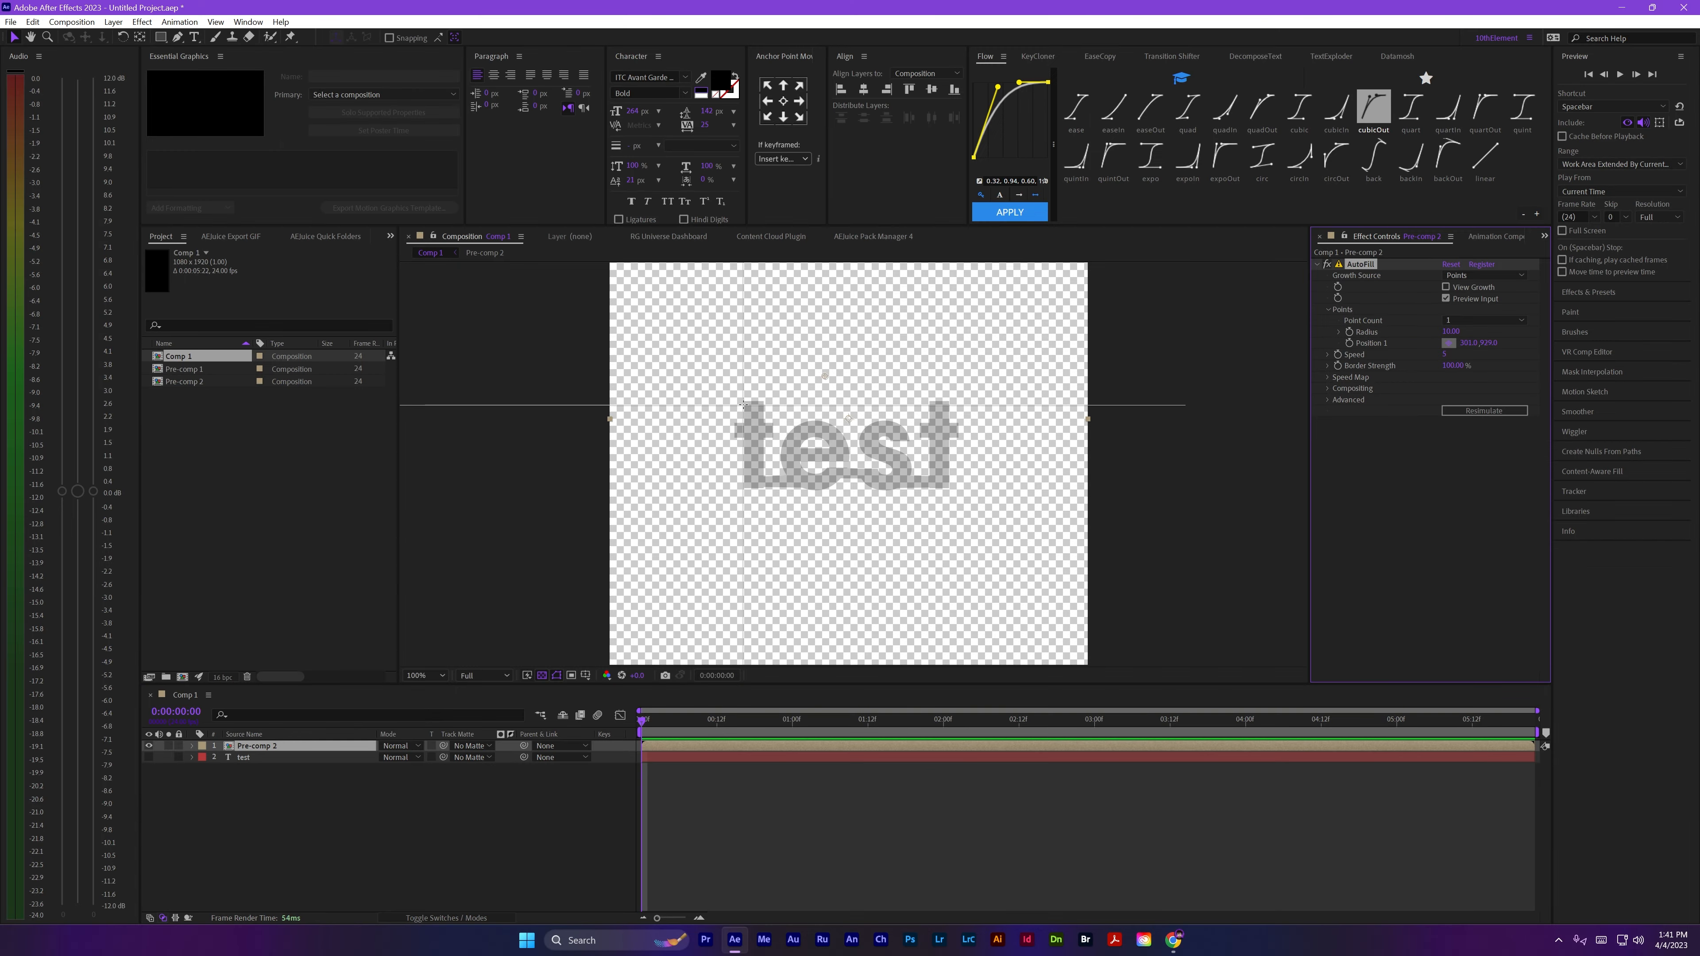
{"action": "left_click", "coordinate": [747, 405]}
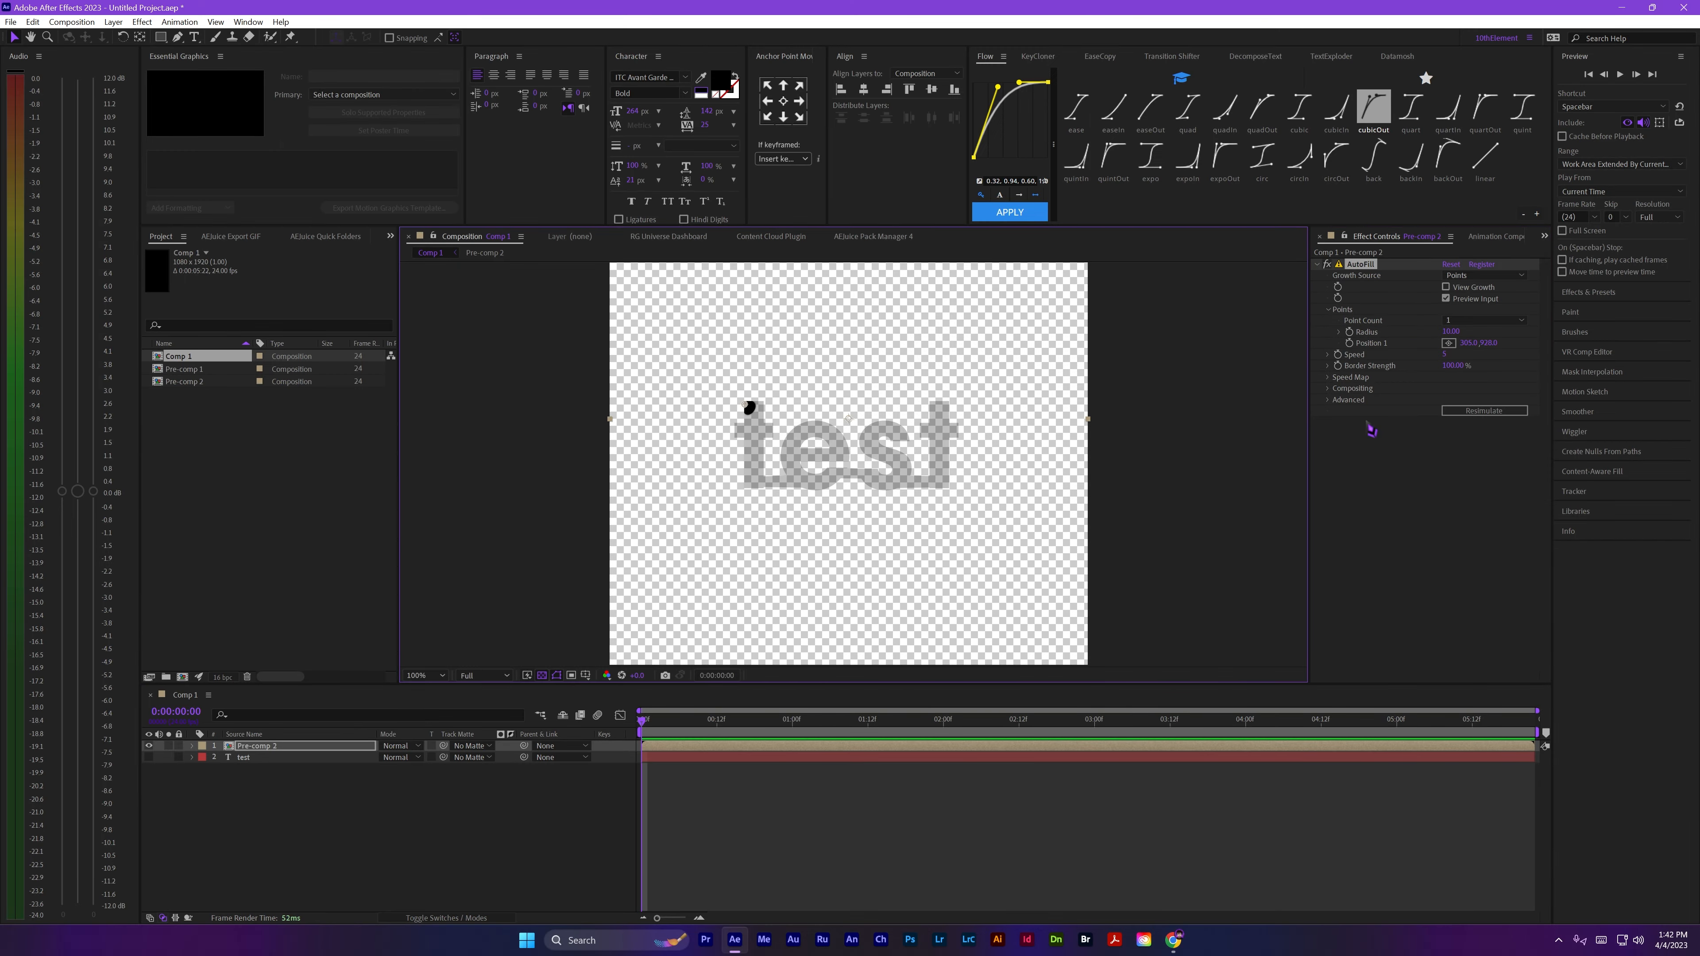
{"action": "left_click", "coordinate": [1466, 409]}
{"action": "key", "text": "space"}
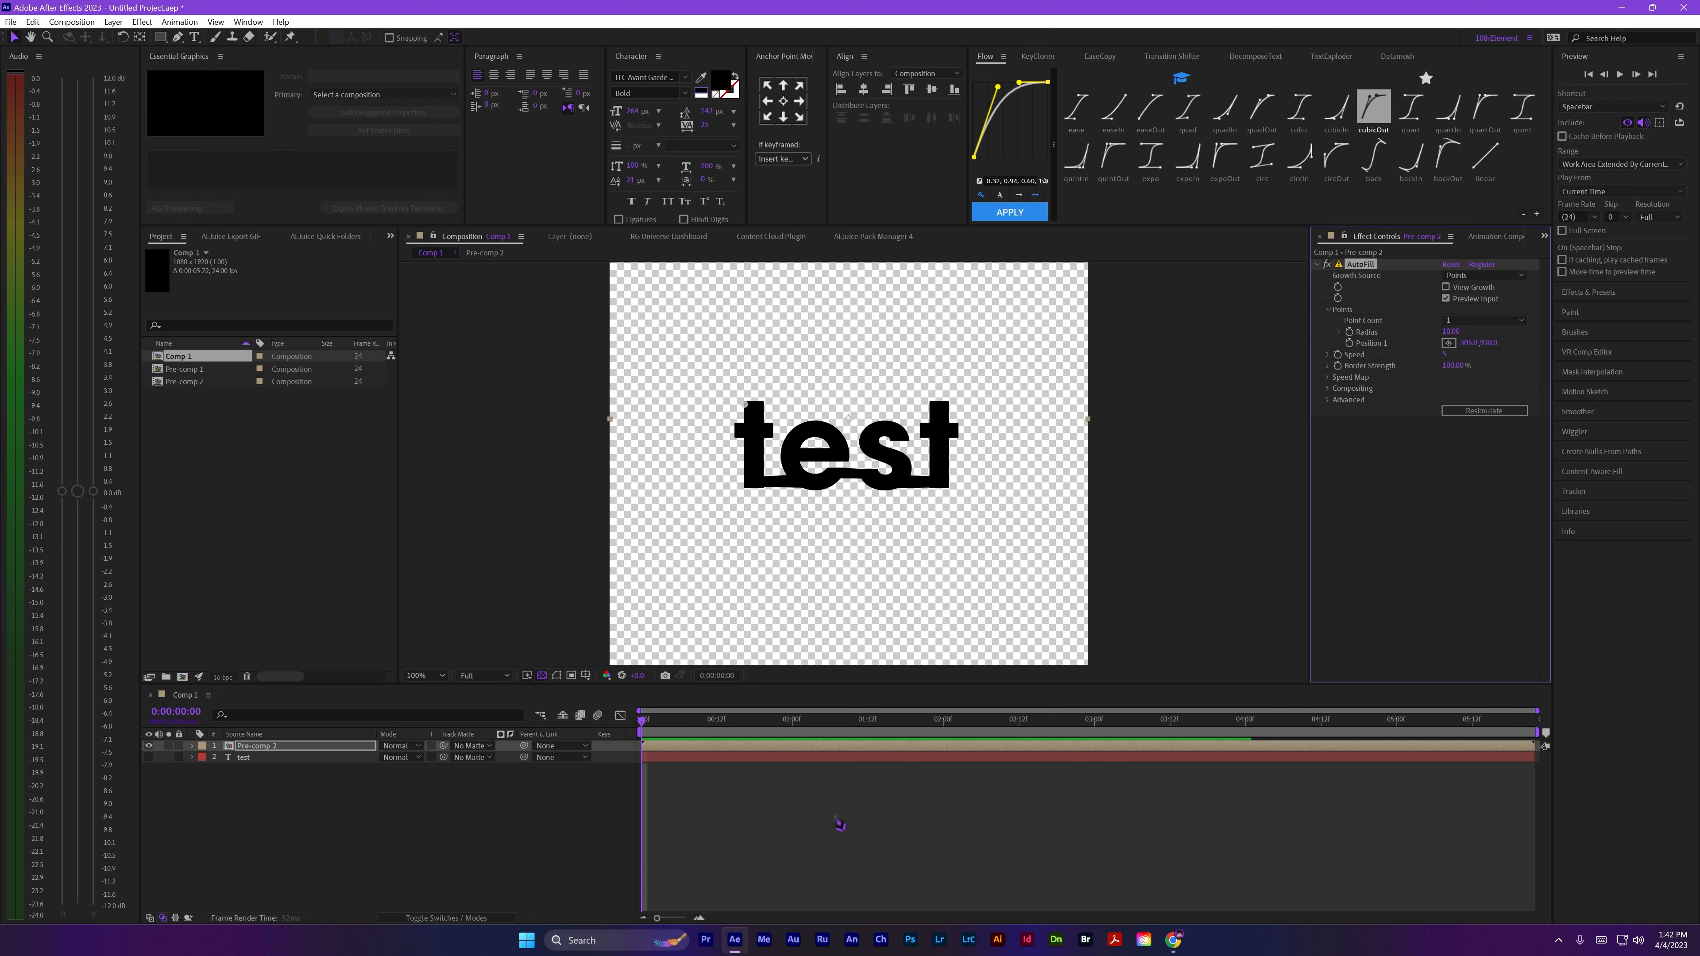
Turn off AutoFill's Preview Input on Pre-comp 2 and play the growth animation from the first frame.
{"action": "left_click", "coordinate": [1446, 299]}
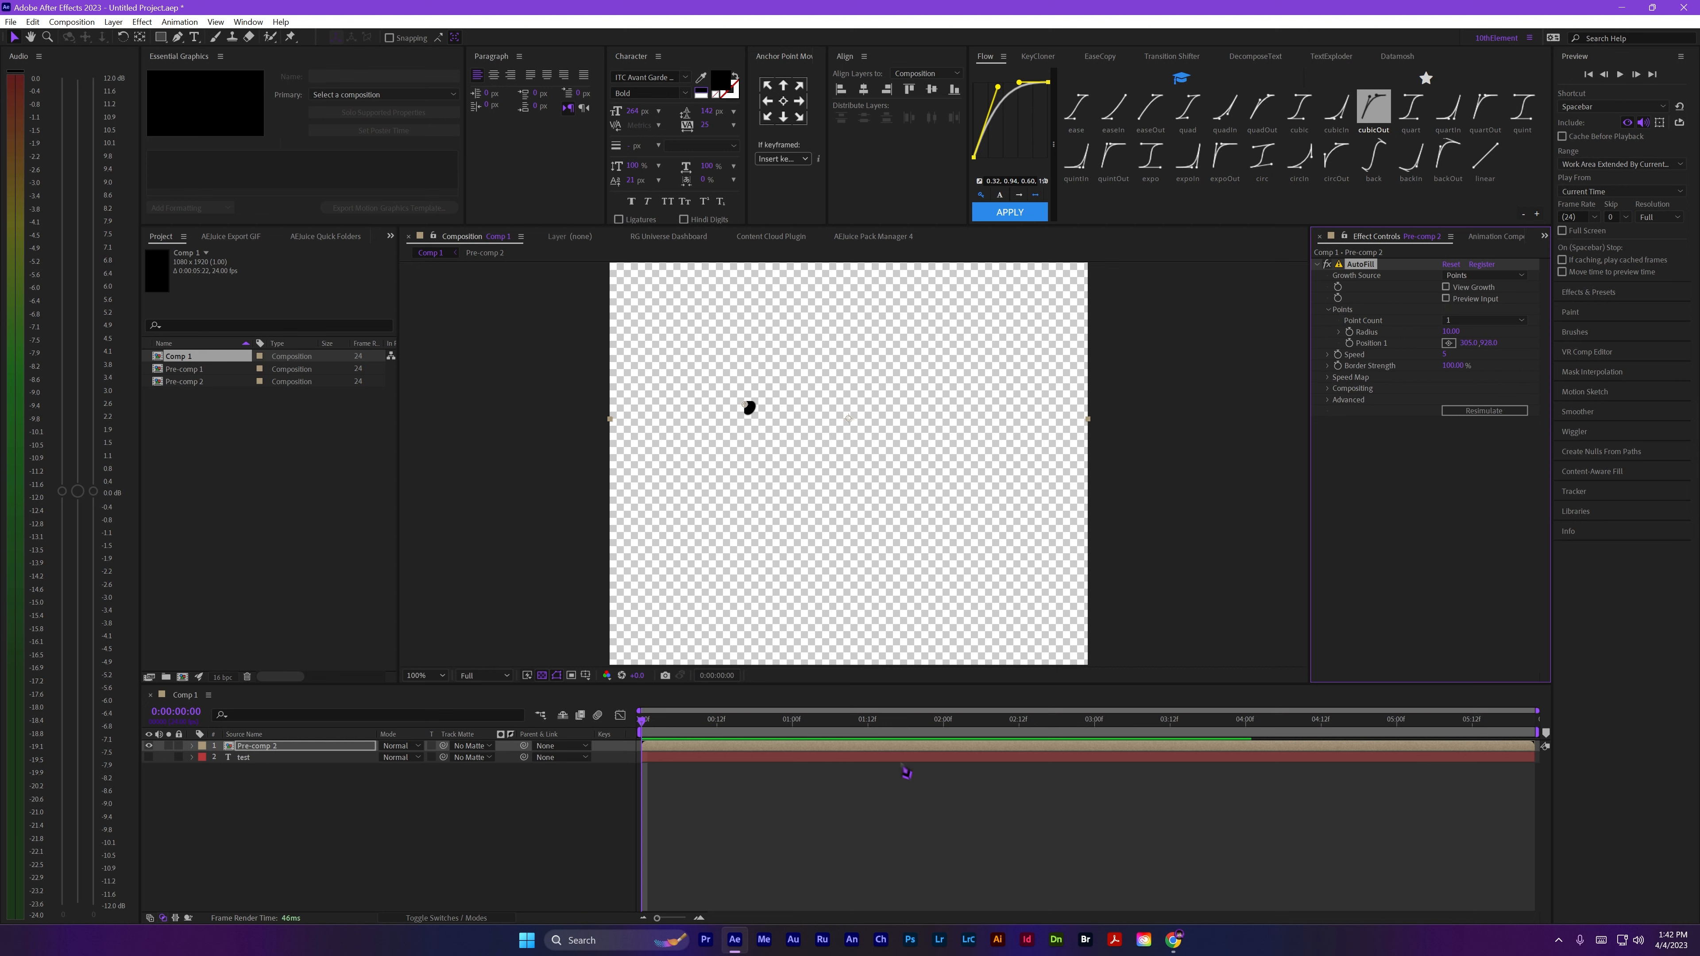
{"action": "left_click", "coordinate": [796, 800]}
{"action": "key", "text": "space"}
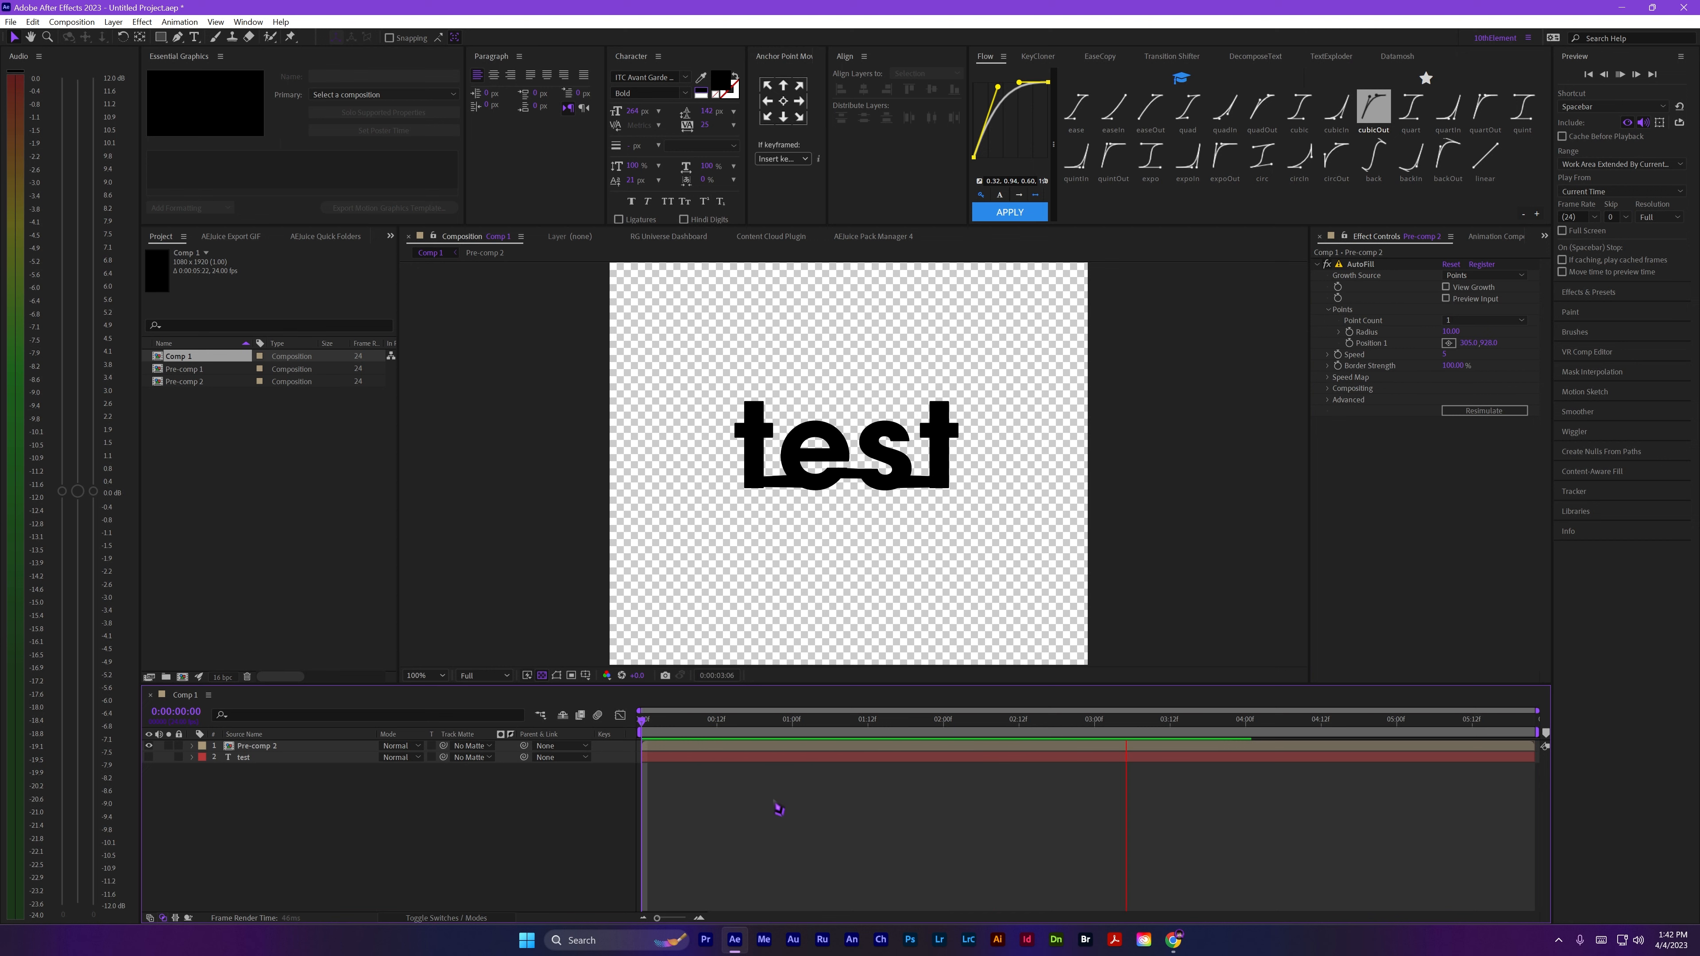
{"action": "key", "text": "space"}
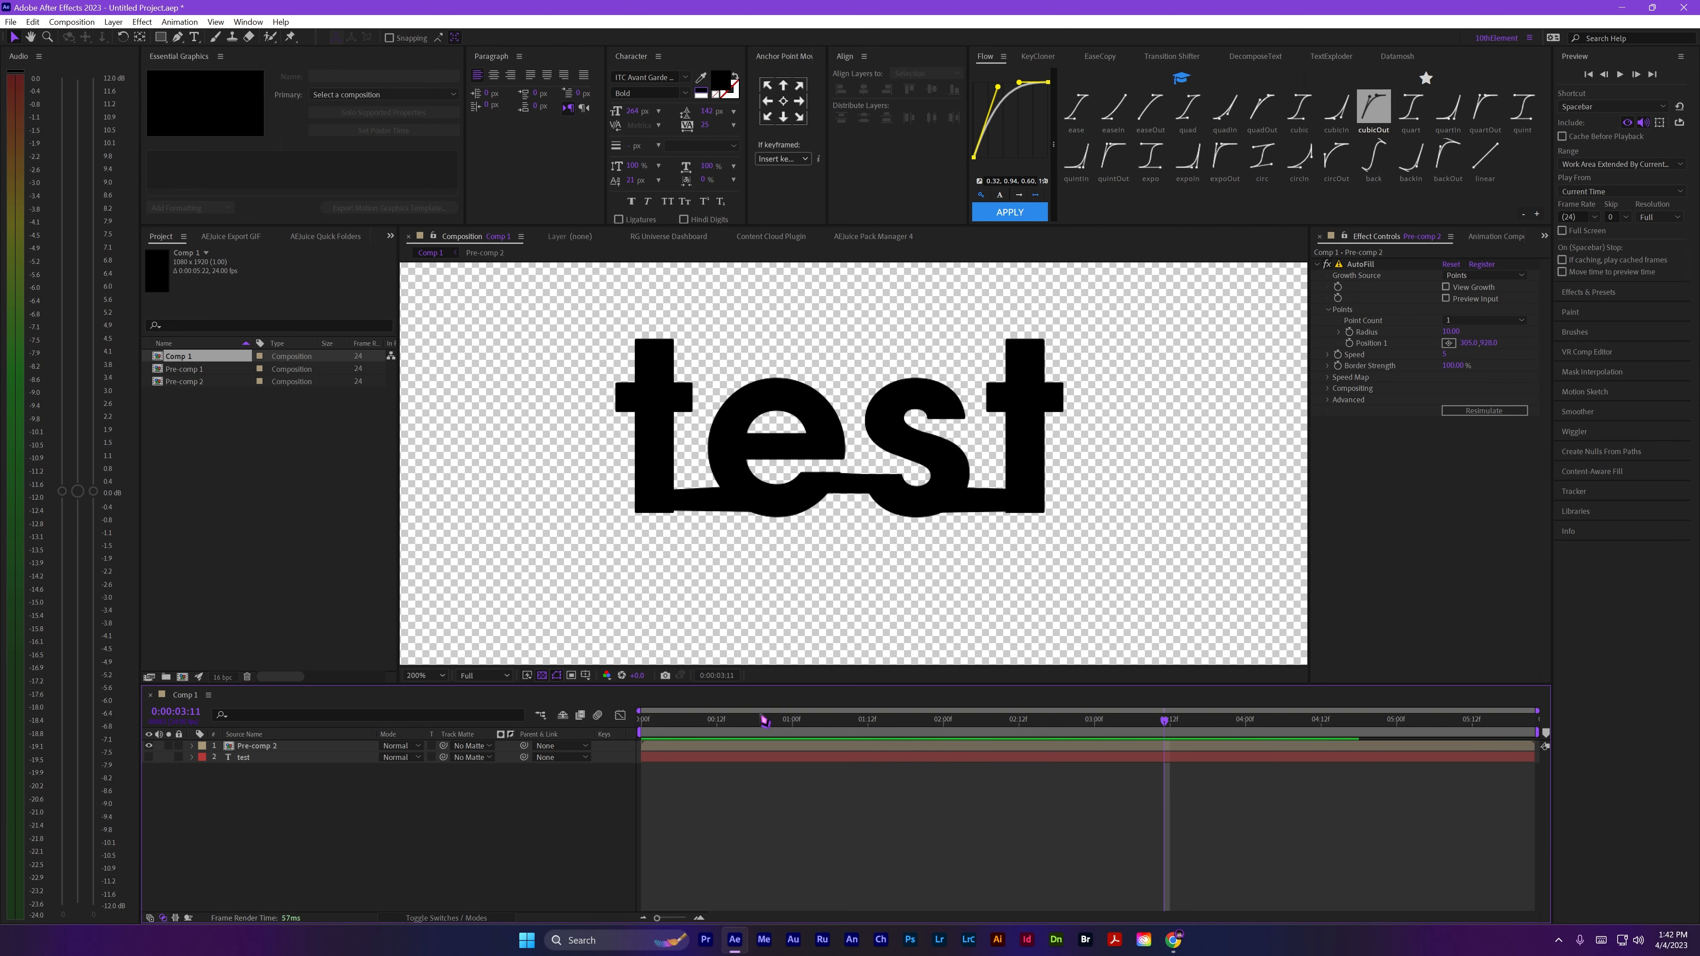
Return to the first frame, compare Pre-comp 2 with the original test text layer, and set that text layer as Pre-comp 2's track matte.
{"action": "left_click_drag", "start_coordinate": [760, 717], "coordinate": [151, 764]}
{"action": "left_click", "coordinate": [149, 758]}
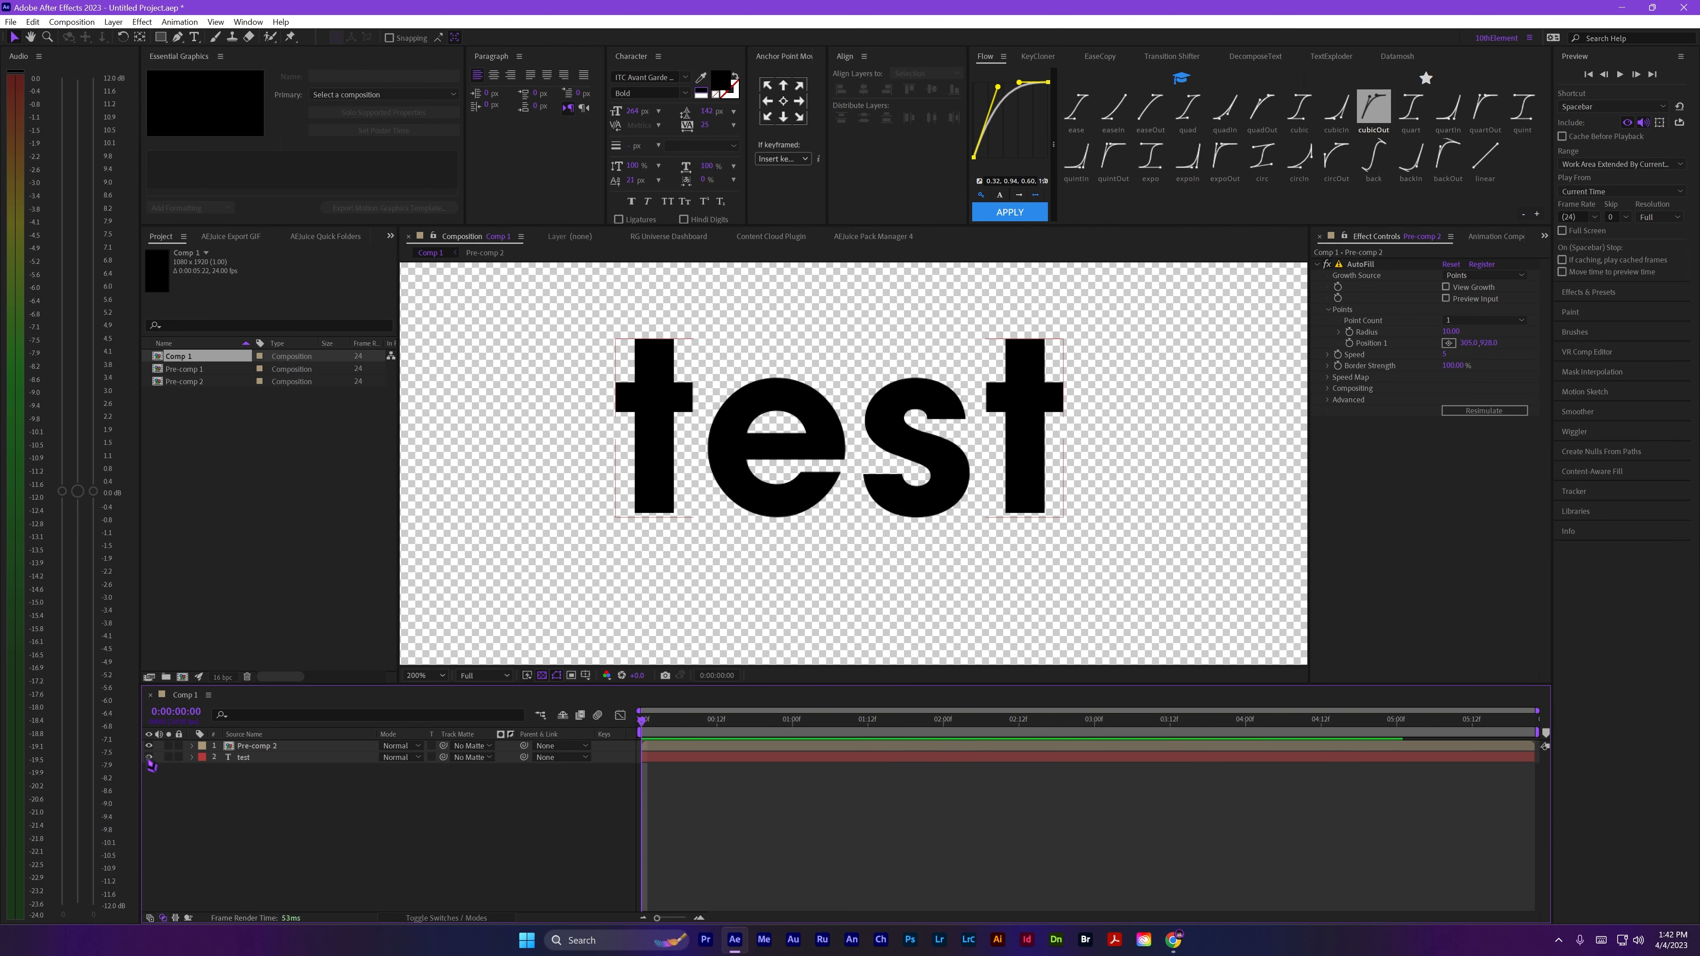
{"action": "left_click", "coordinate": [149, 758]}
{"action": "left_click", "coordinate": [149, 758]}
{"action": "left_click", "coordinate": [273, 747]}
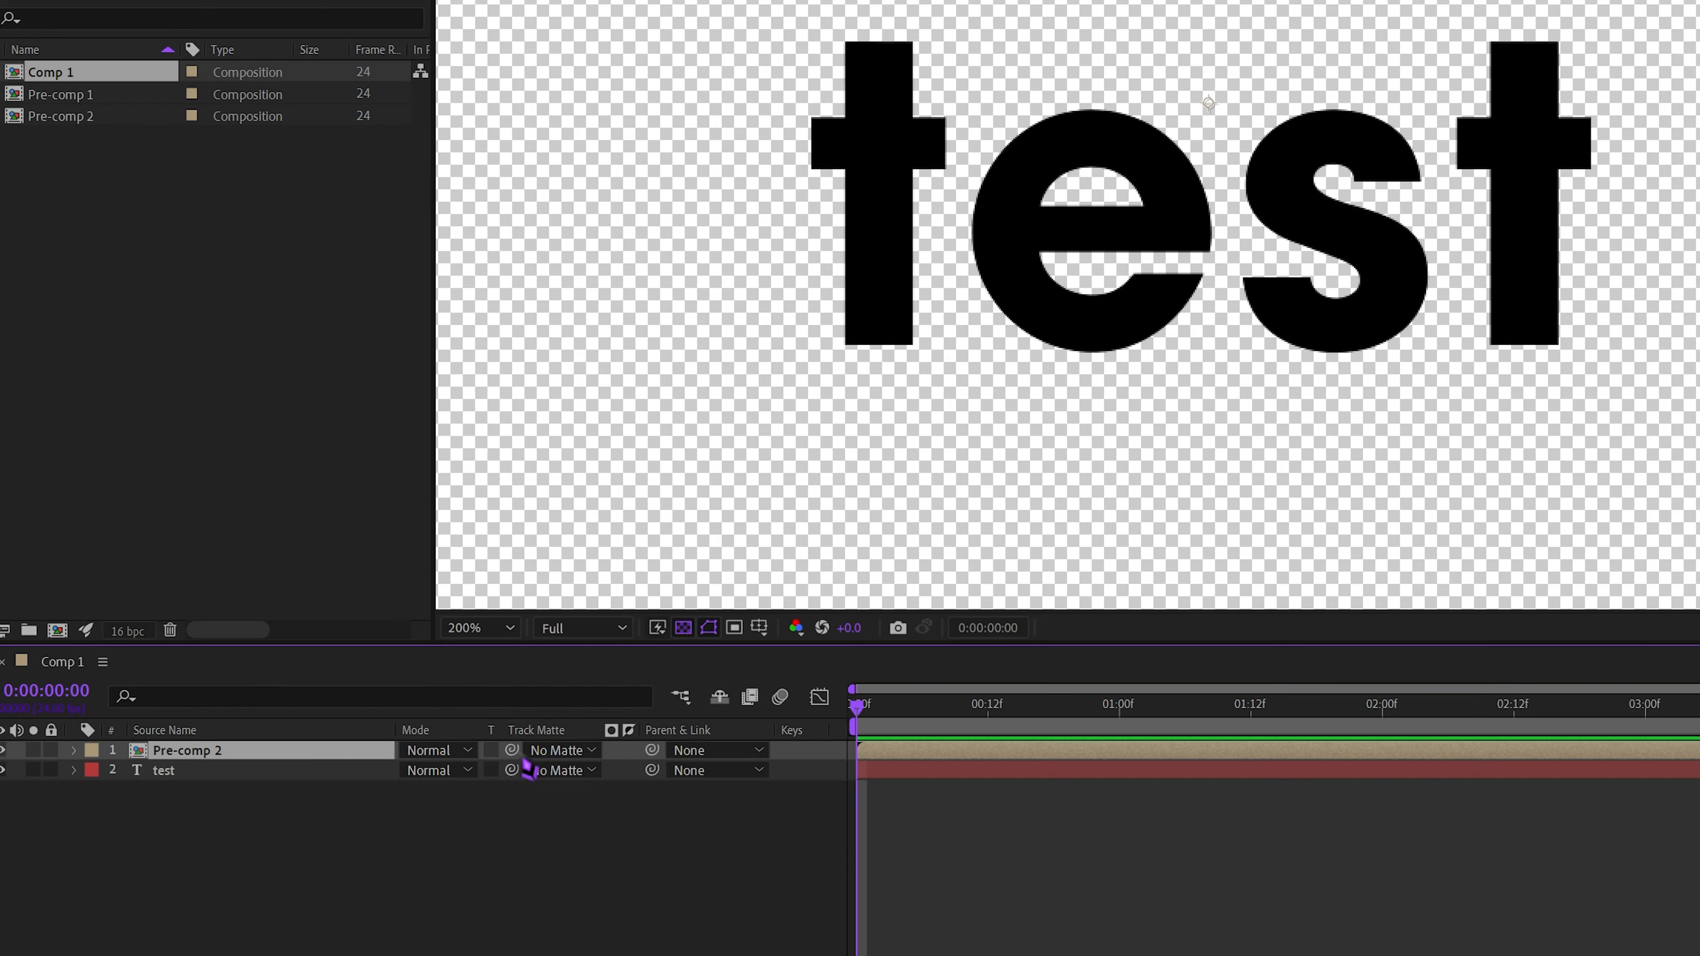
{"action": "left_click_drag", "start_coordinate": [443, 746], "coordinate": [225, 770]}
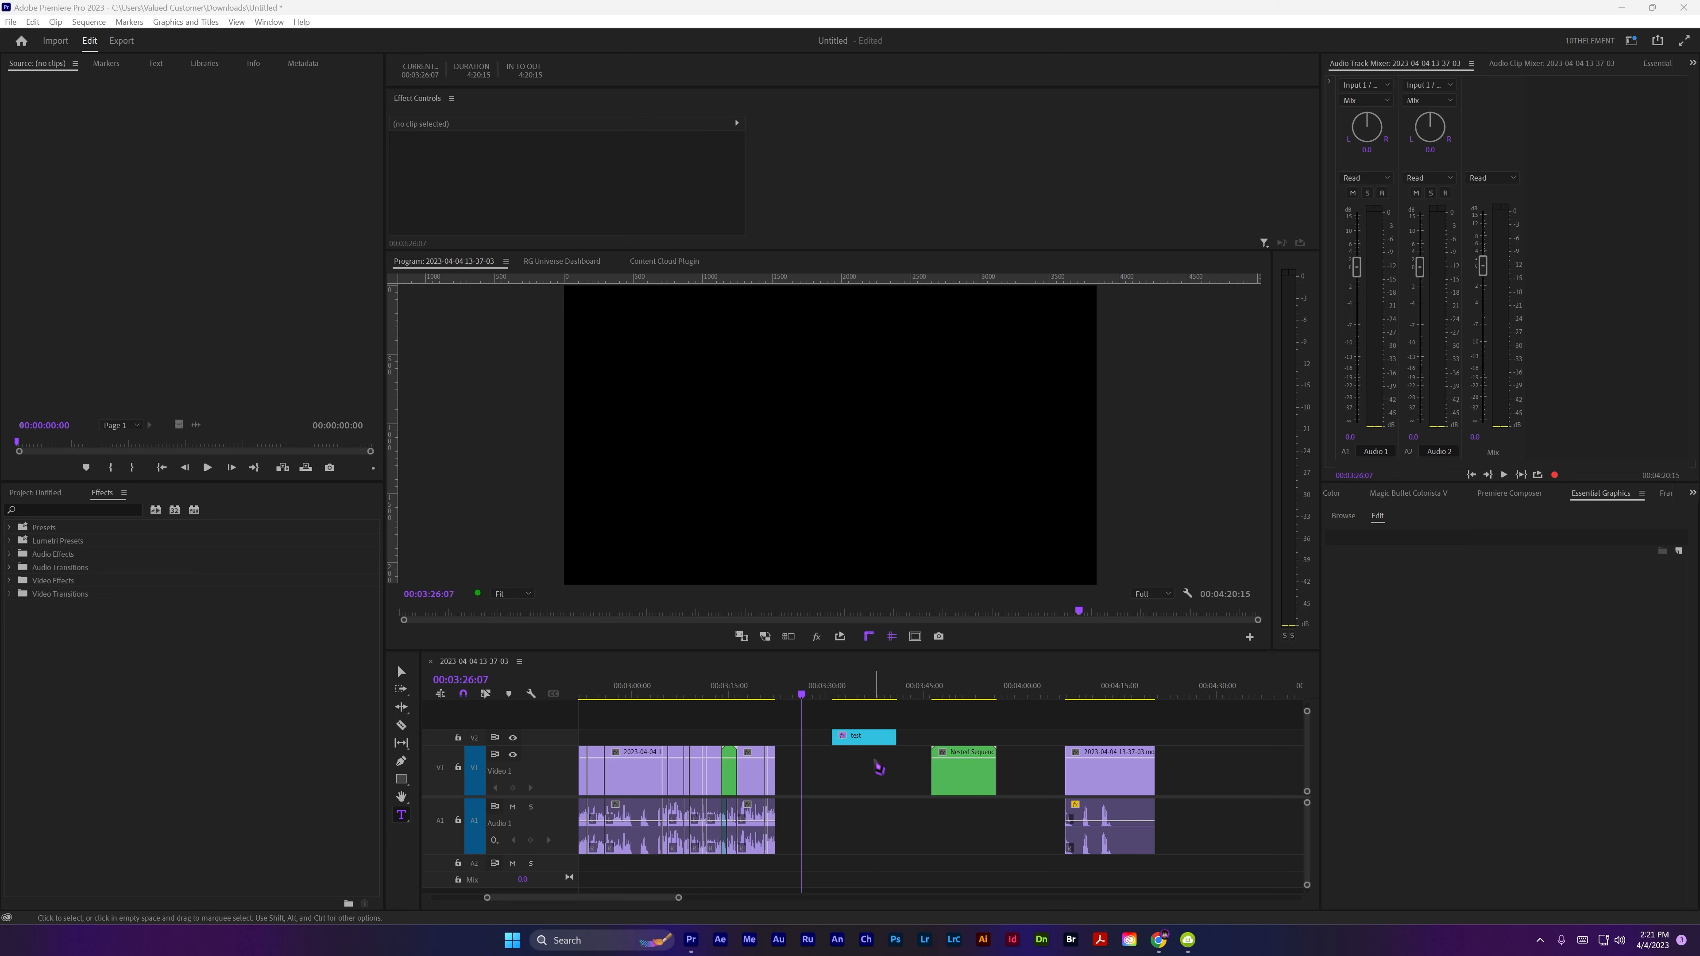
In Premiere Pro, move the test text clip on V2 directly above the green nested sequence and place the playhead over both clips.
{"action": "left_click", "coordinate": [863, 761]}
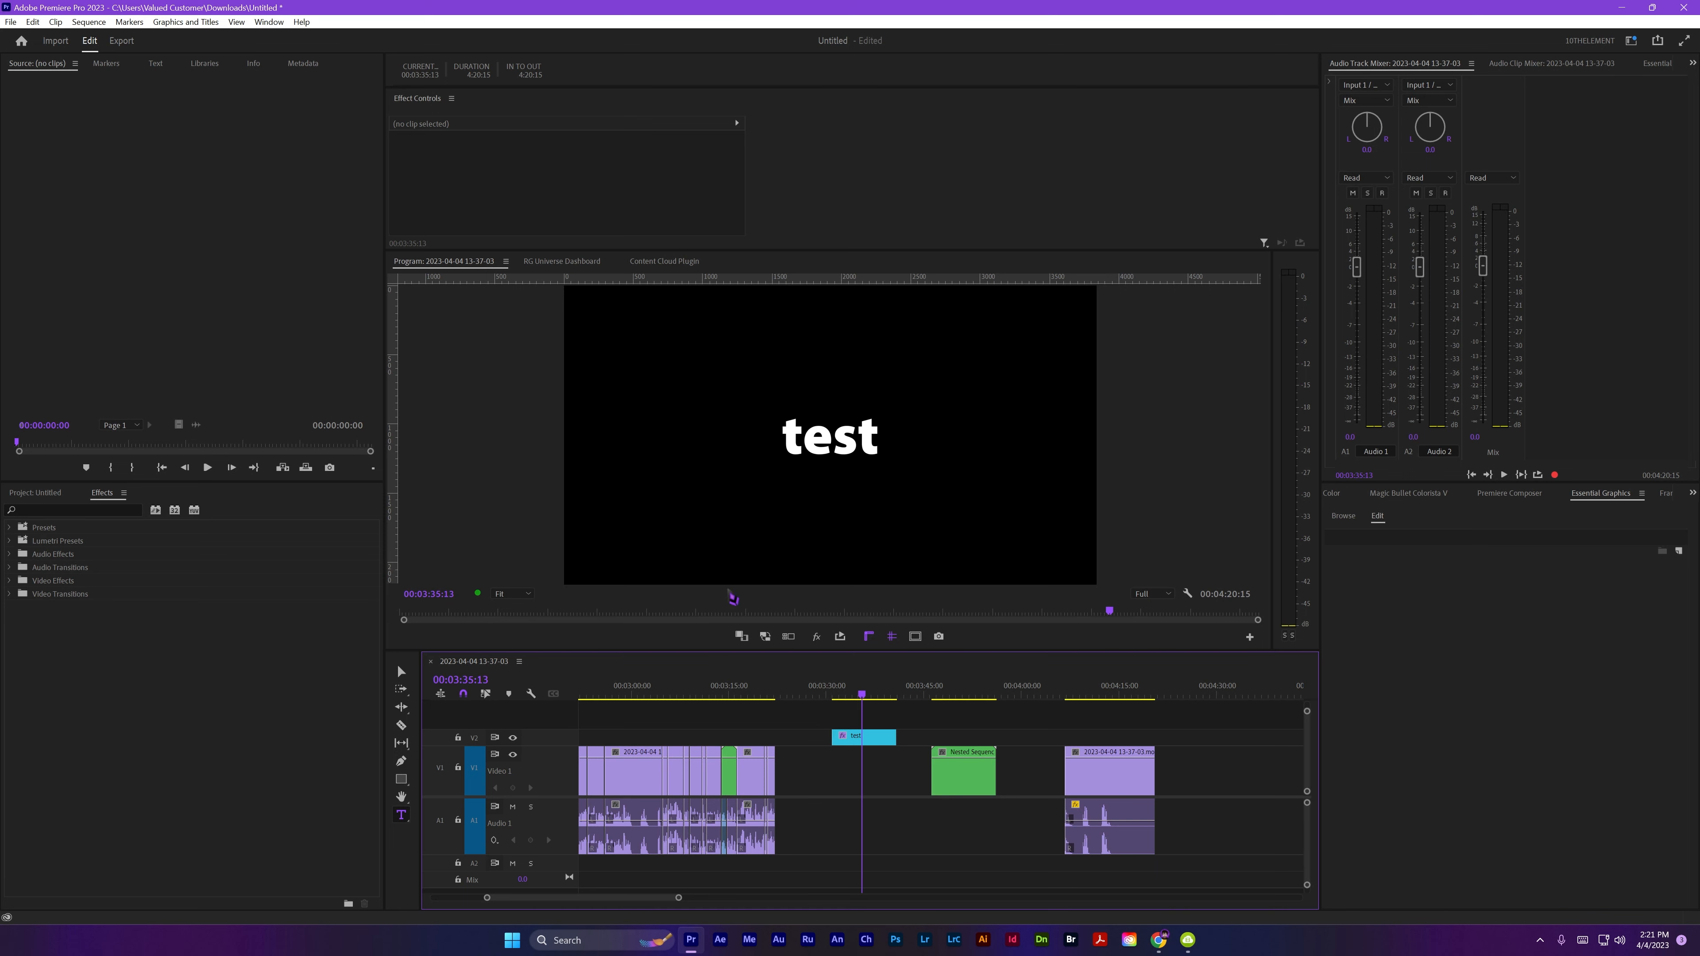
{"action": "left_click_drag", "start_coordinate": [867, 742], "coordinate": [980, 735]}
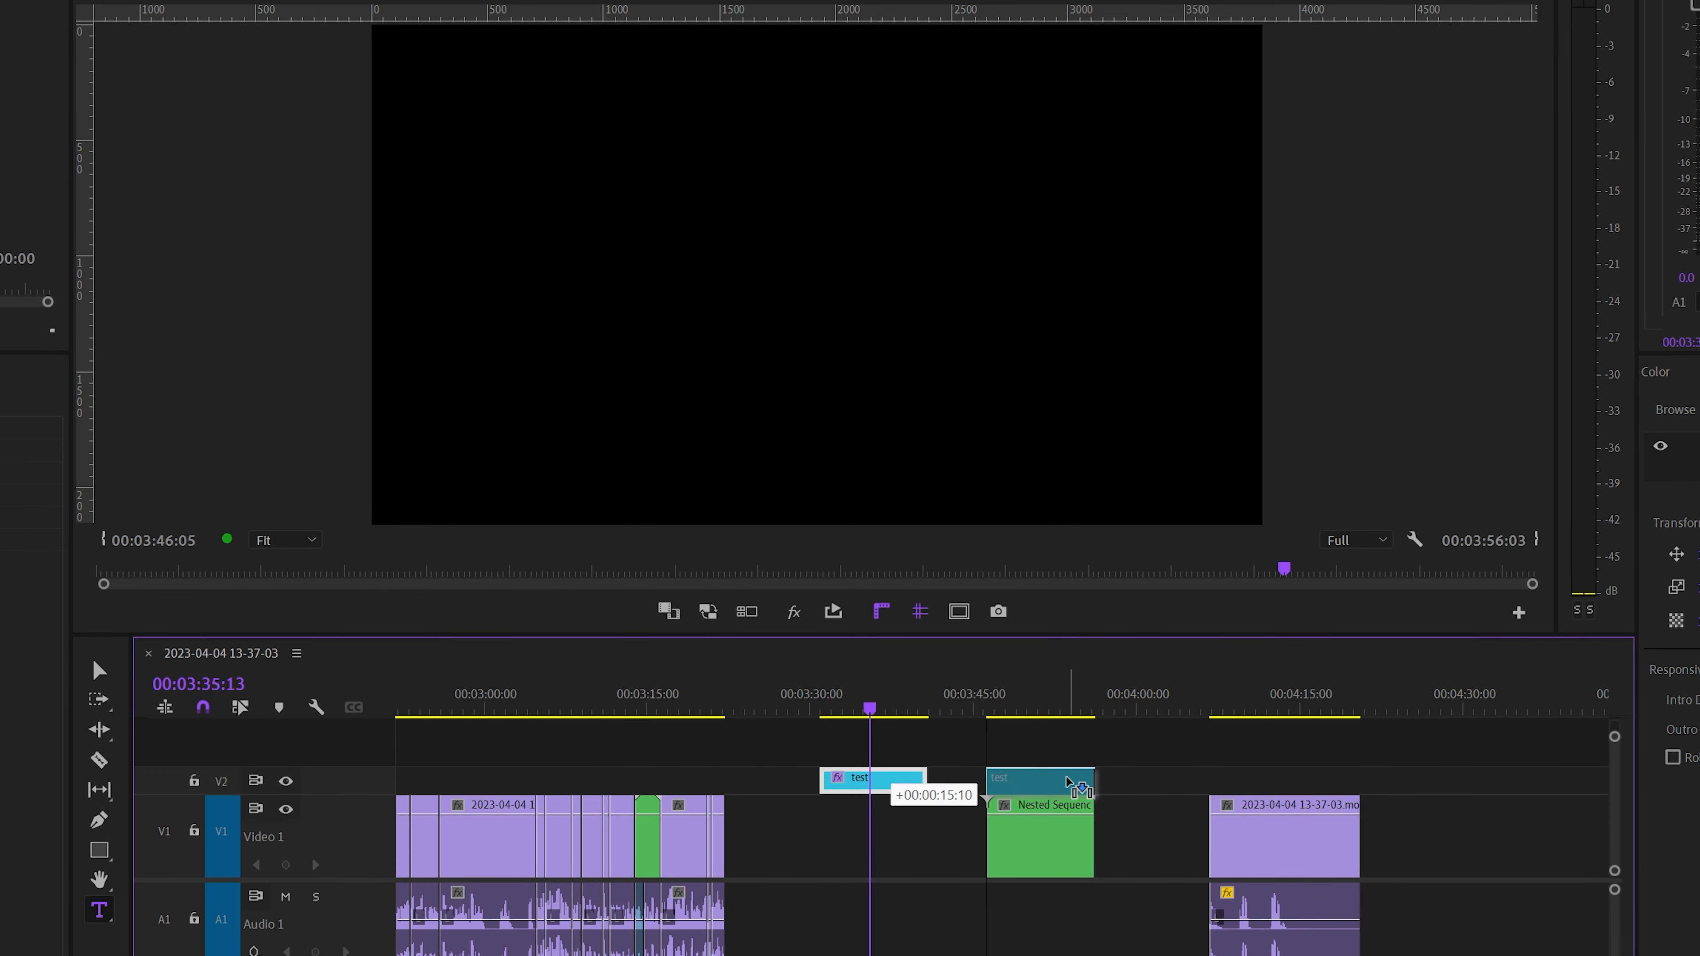
{"action": "left_click_drag", "start_coordinate": [1078, 784], "coordinate": [1078, 784]}
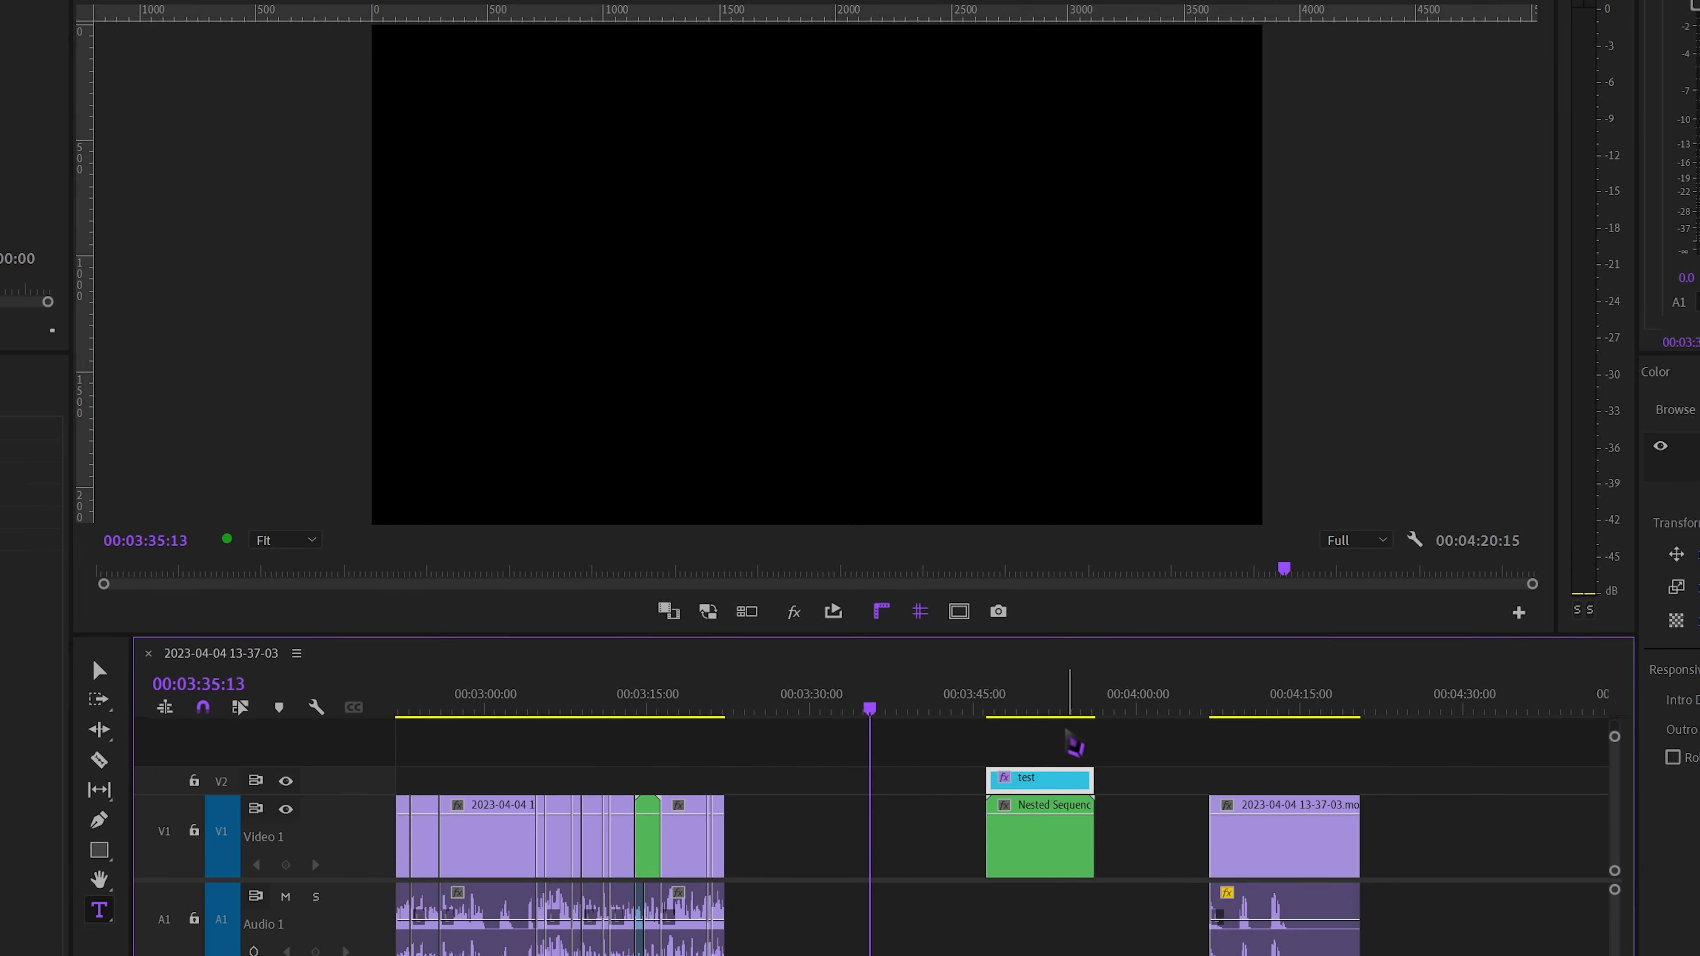
{"action": "left_click", "coordinate": [1040, 700]}
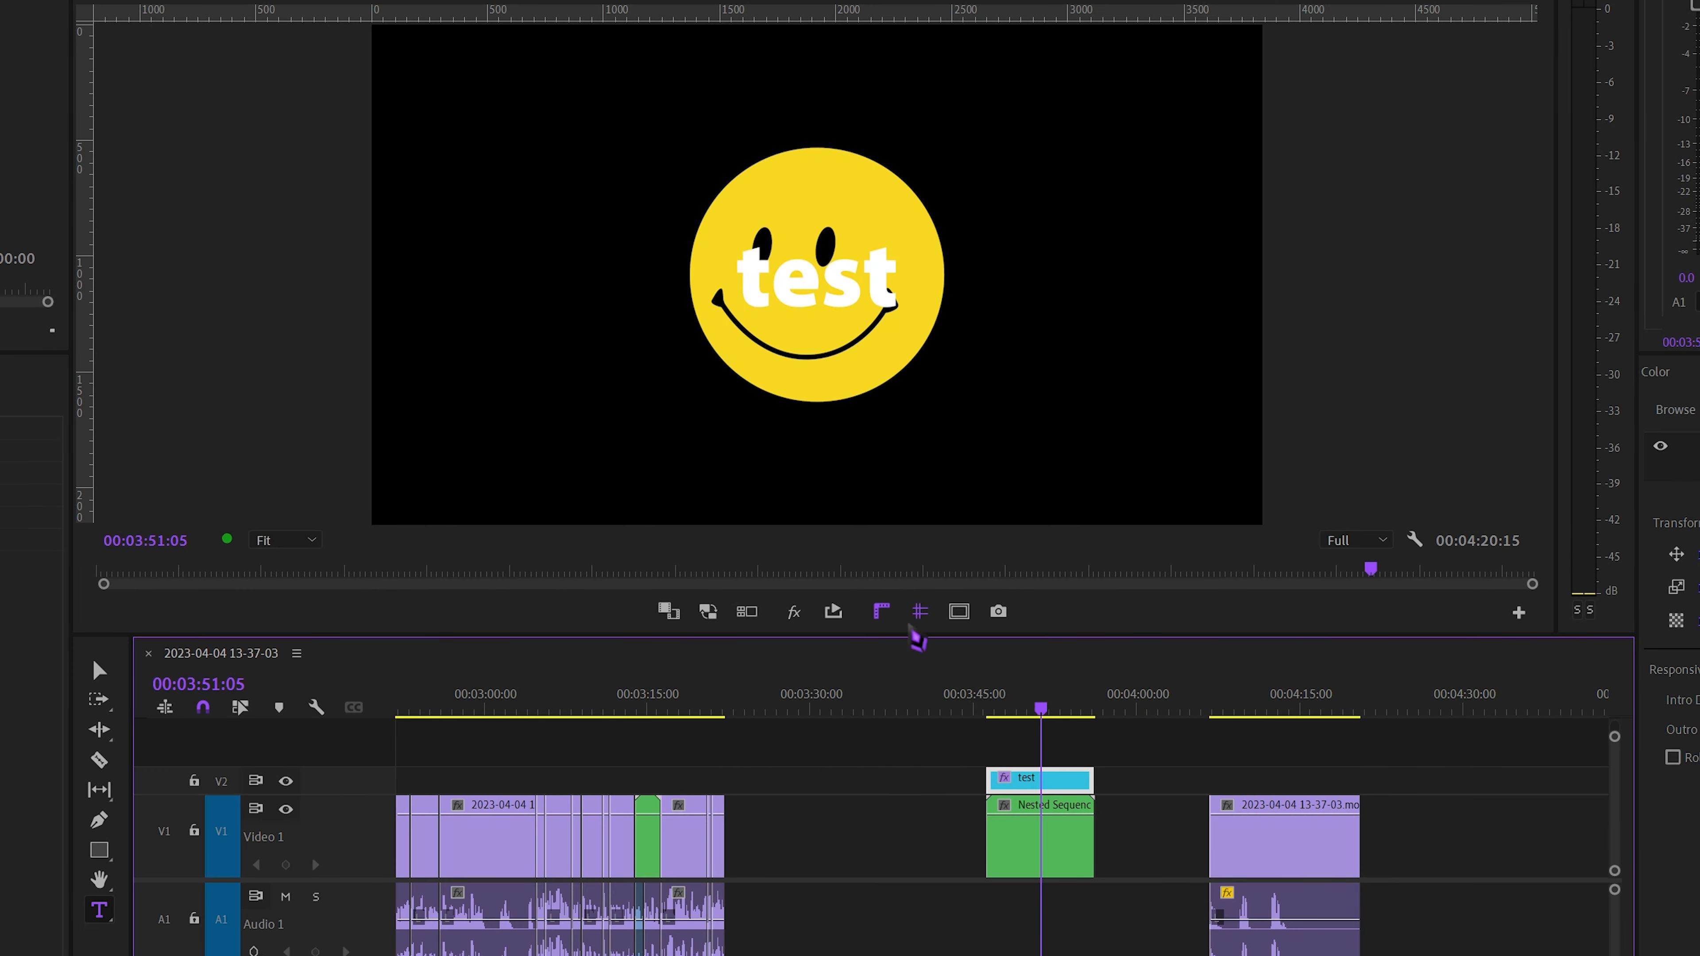
{"action": "left_click_drag", "start_coordinate": [1059, 778], "coordinate": [1082, 844]}
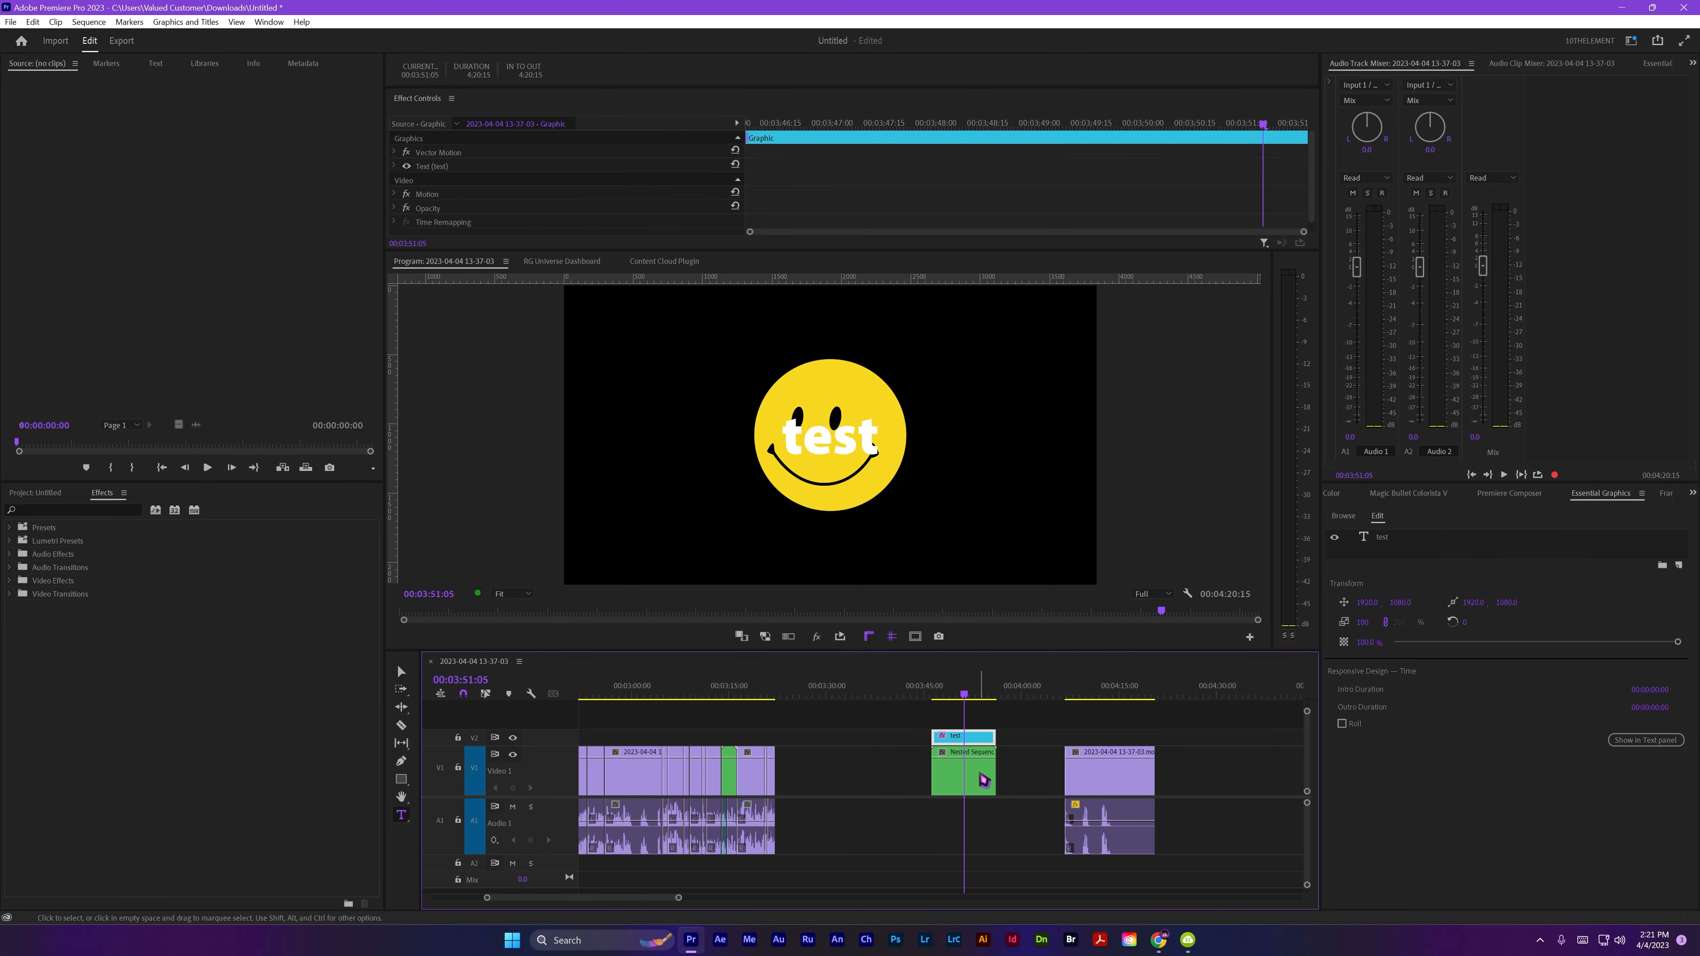
Find the Track Matte Key effect and apply it to the nested smiley sequence on V1.
{"action": "left_click", "coordinate": [983, 780]}
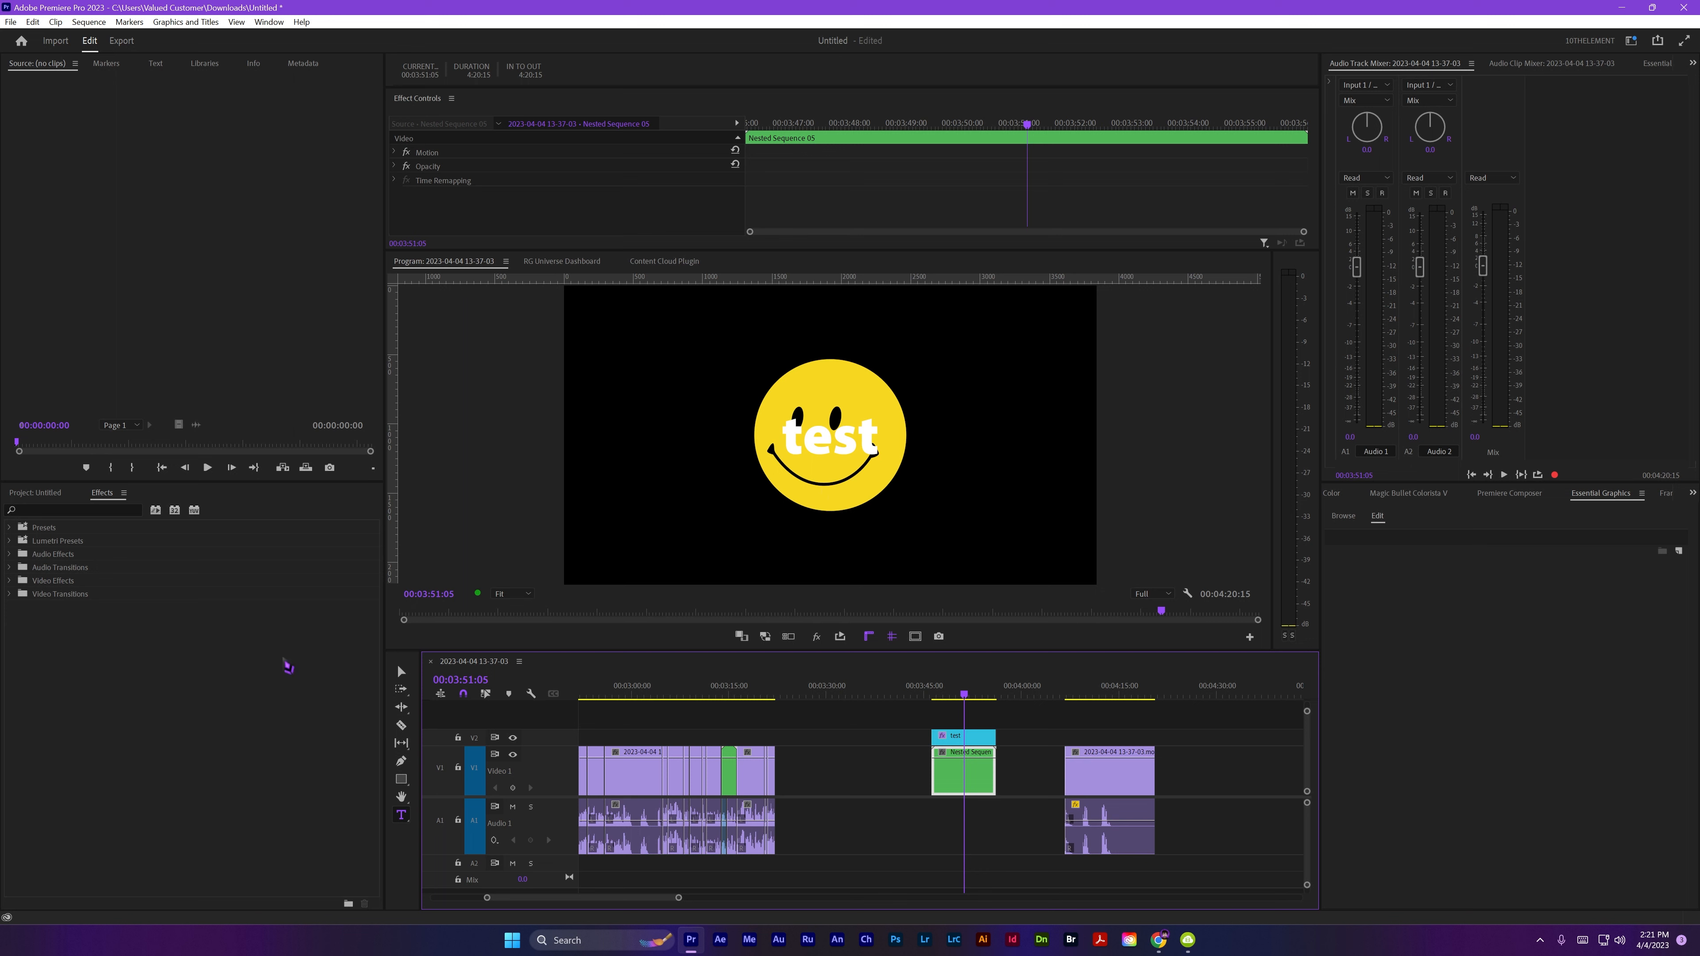
{"action": "left_click", "coordinate": [73, 508]}
{"action": "type", "text": "track"}
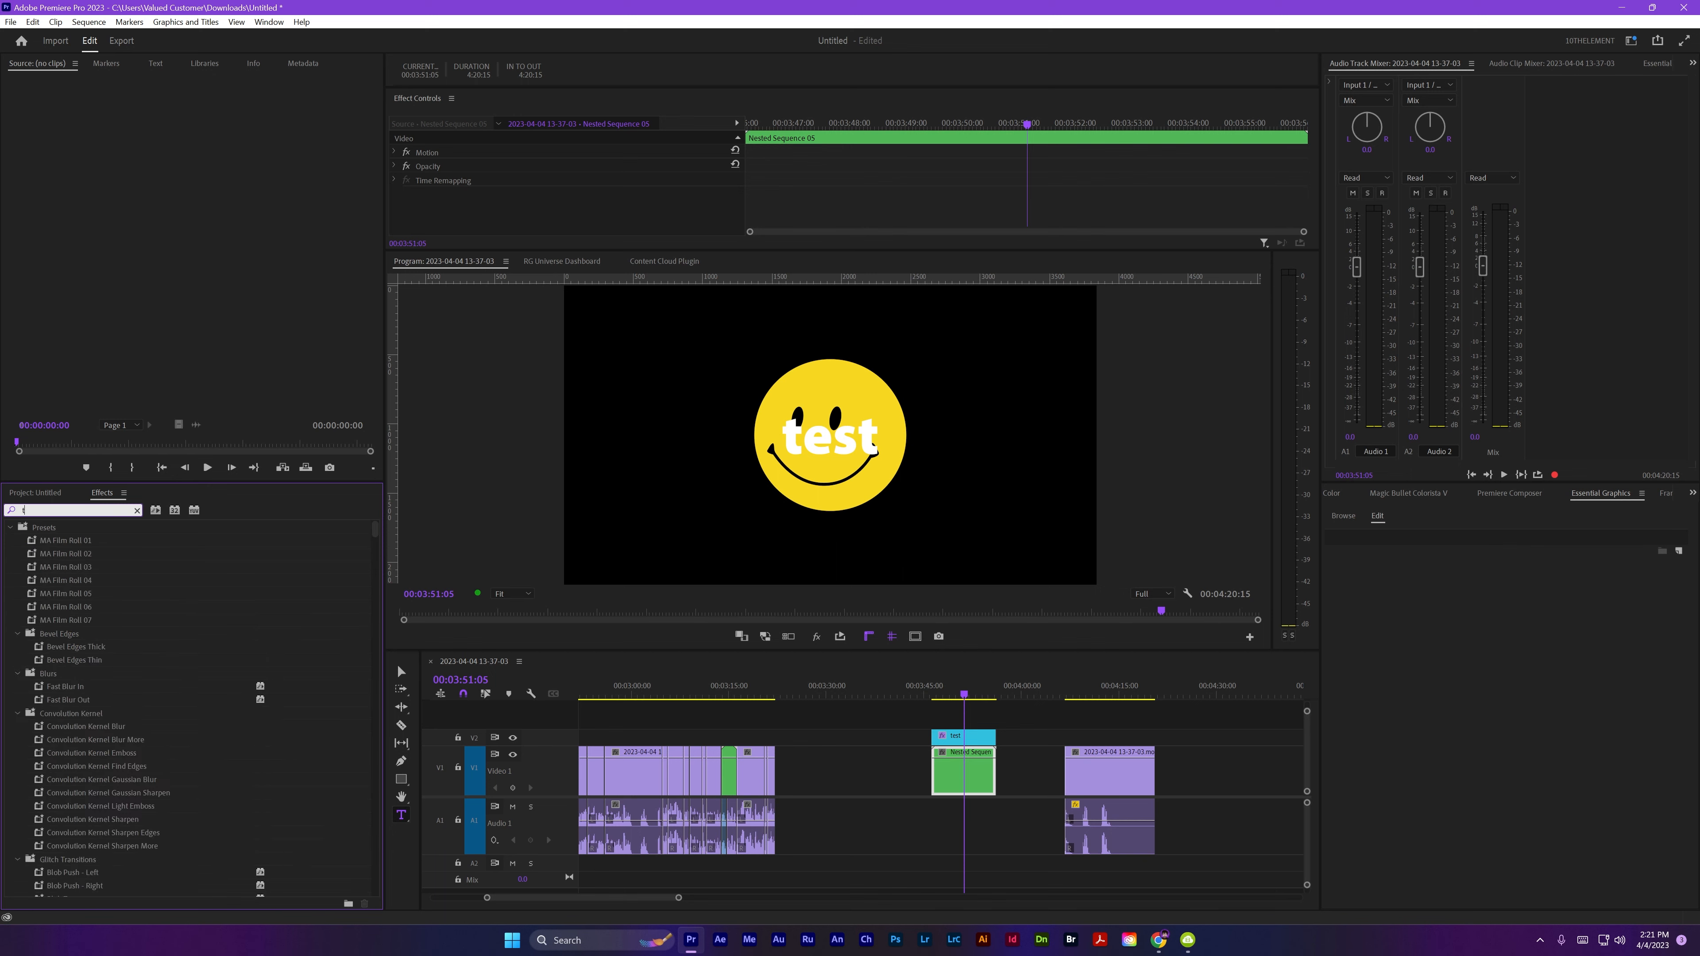
{"action": "type", "text": "key"}
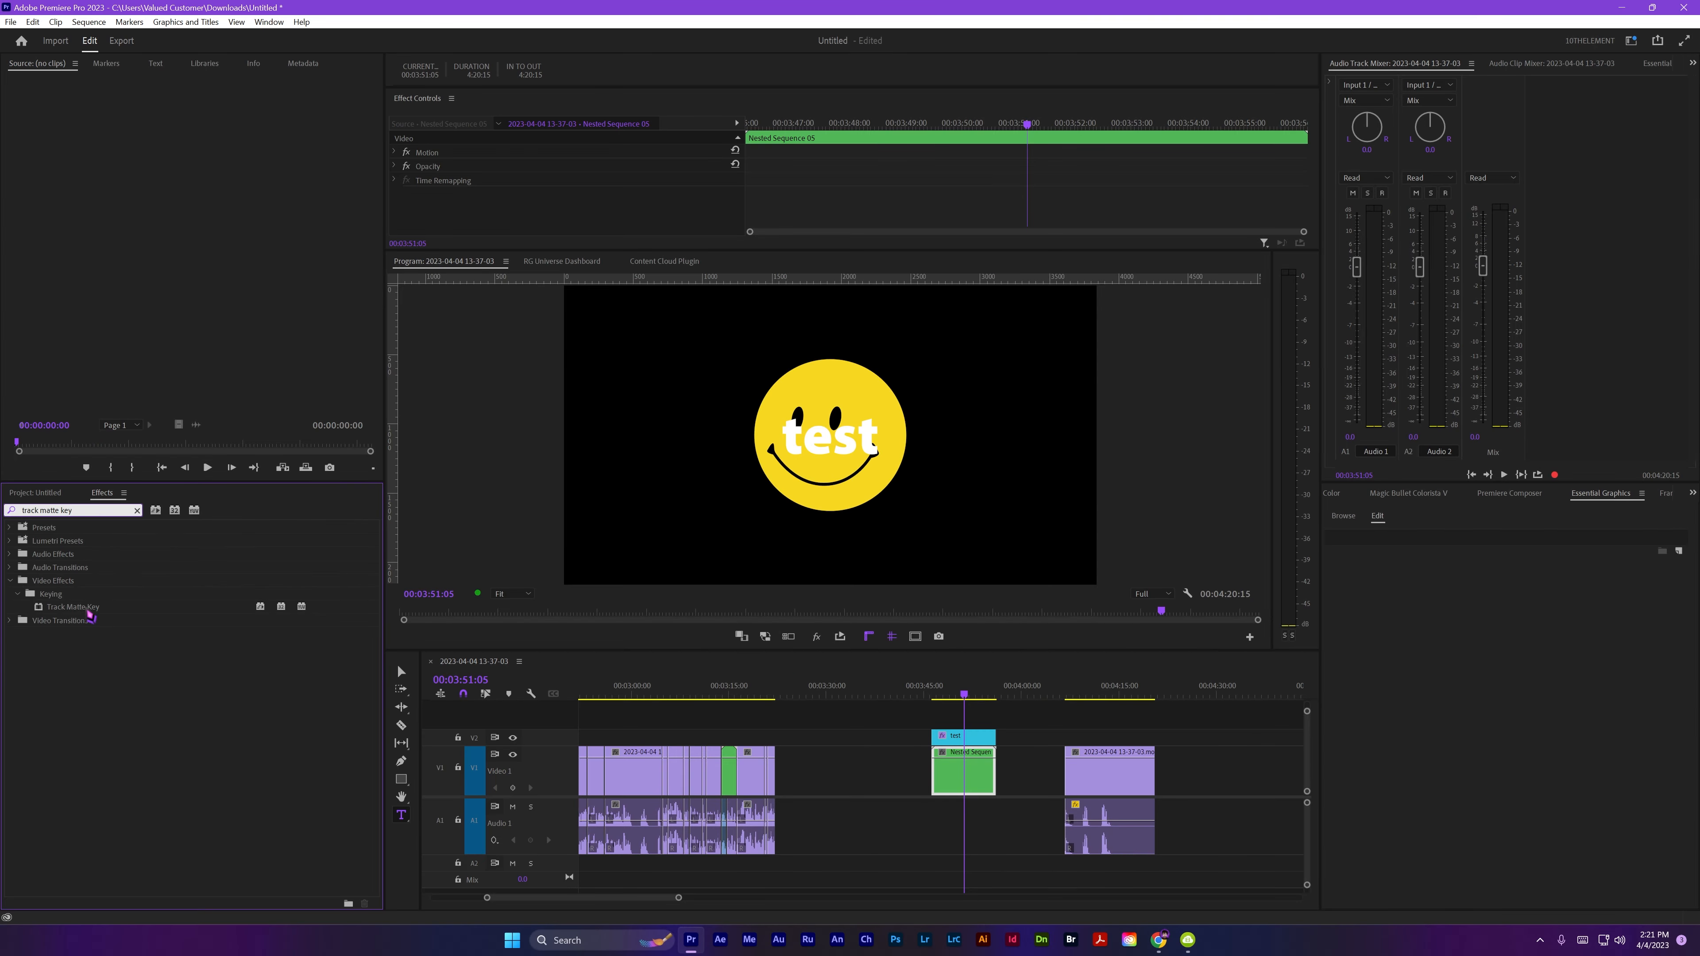
{"action": "left_click_drag", "start_coordinate": [146, 537], "coordinate": [579, 705]}
{"action": "left_click_drag", "start_coordinate": [333, 704], "coordinate": [963, 773]}
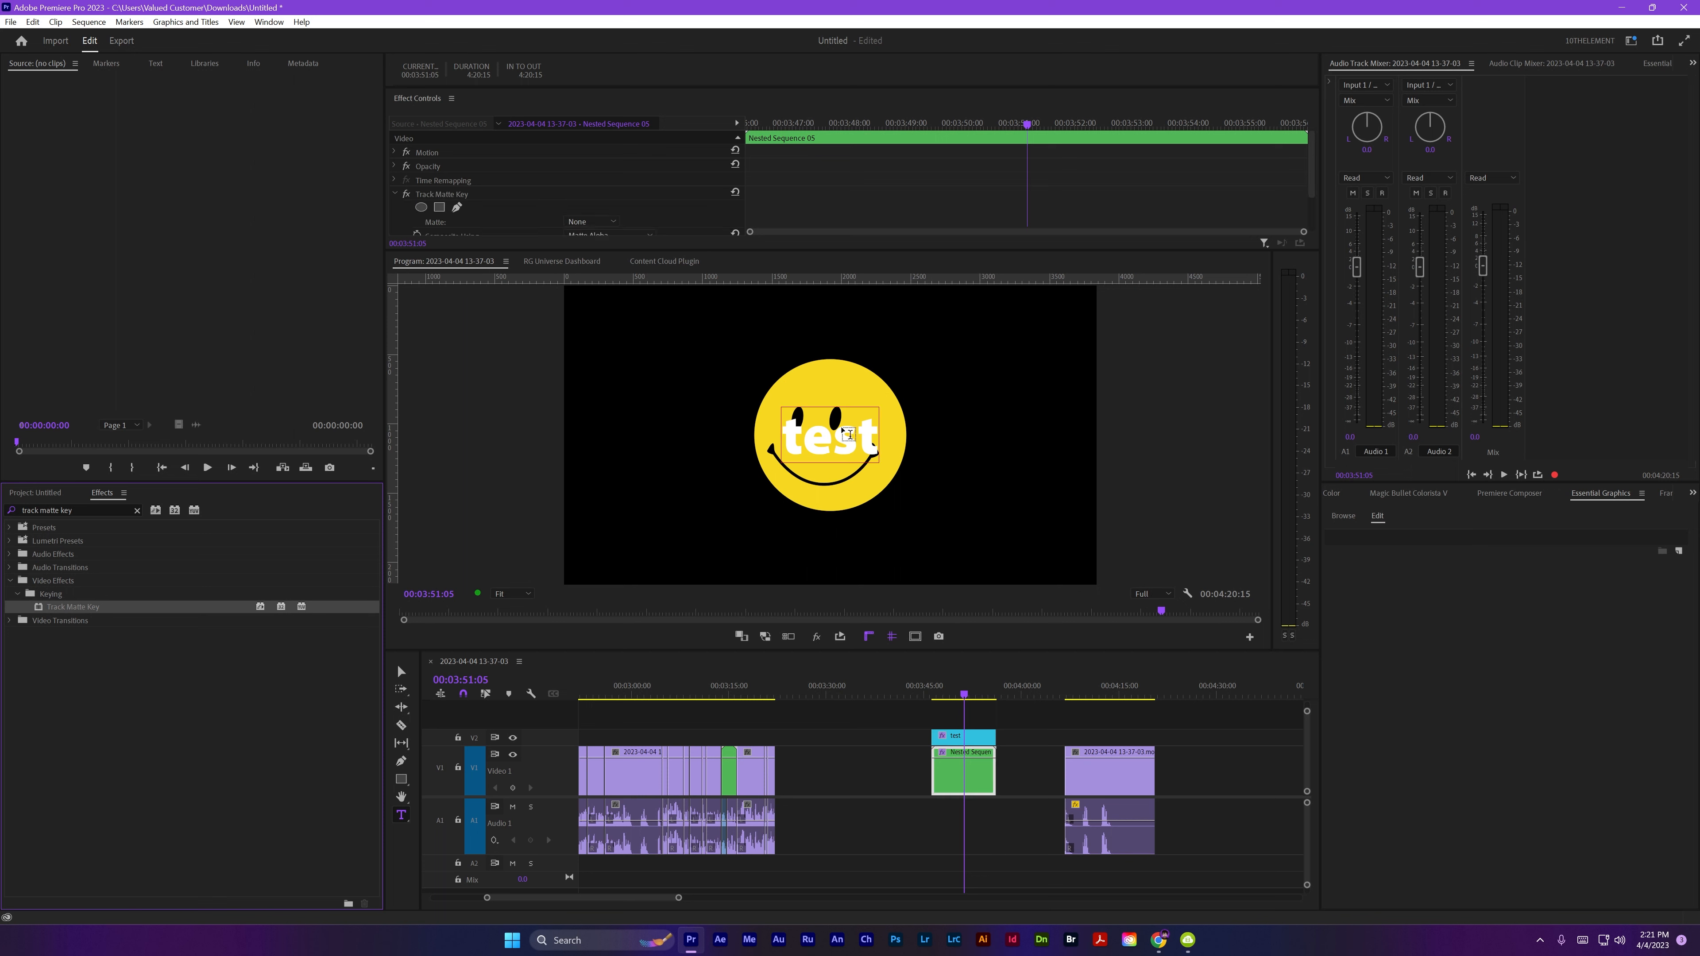
Set the nested sequence's Track Matte Key matte to Video 2.
{"action": "left_click", "coordinate": [975, 737]}
{"action": "left_click", "coordinate": [978, 780]}
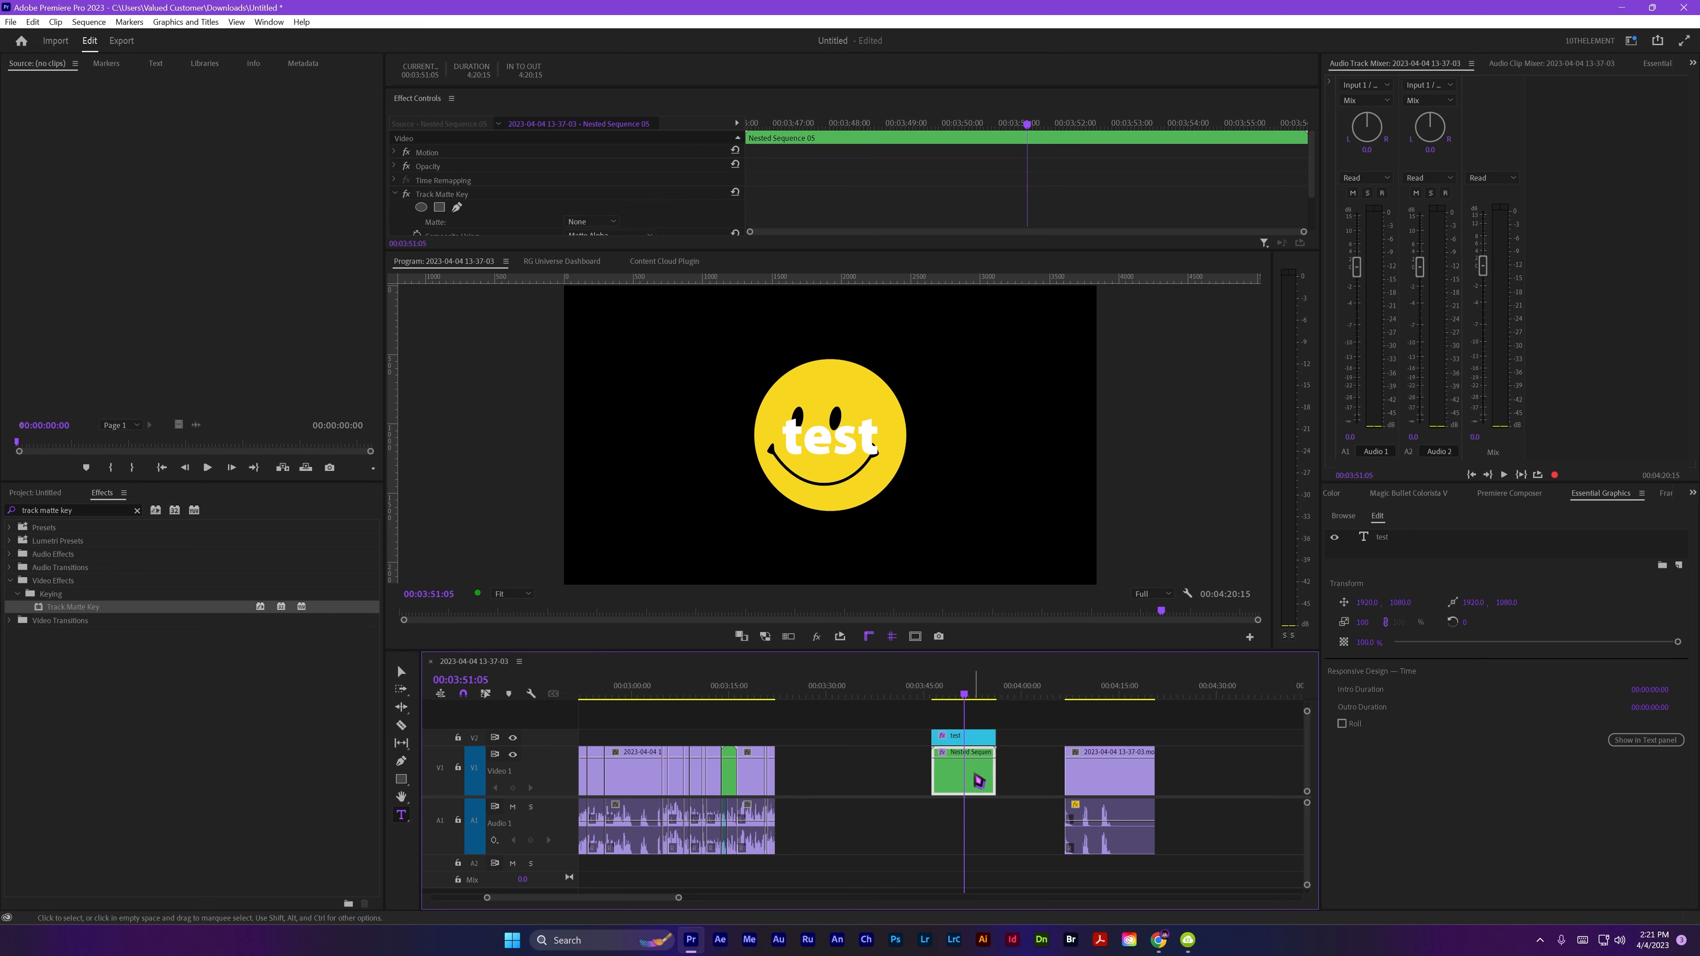
{"action": "scroll", "coordinate": [791, 196], "scroll_direction": "down", "scroll_amount": 2}
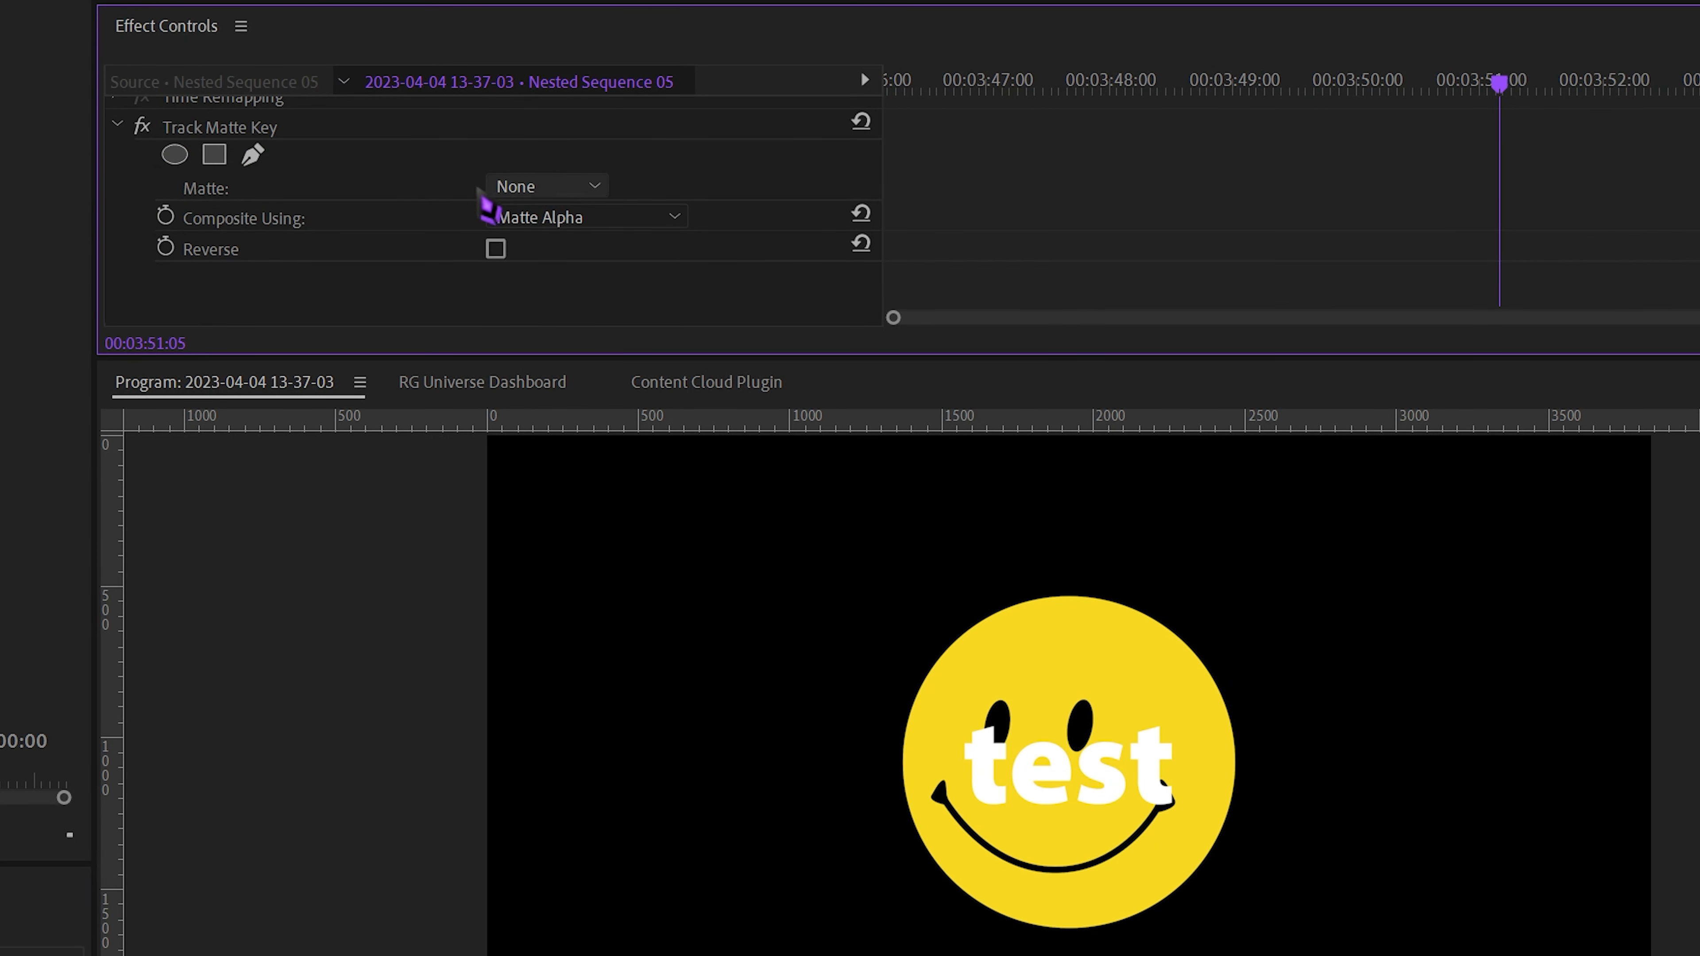
{"action": "left_click", "coordinate": [564, 191]}
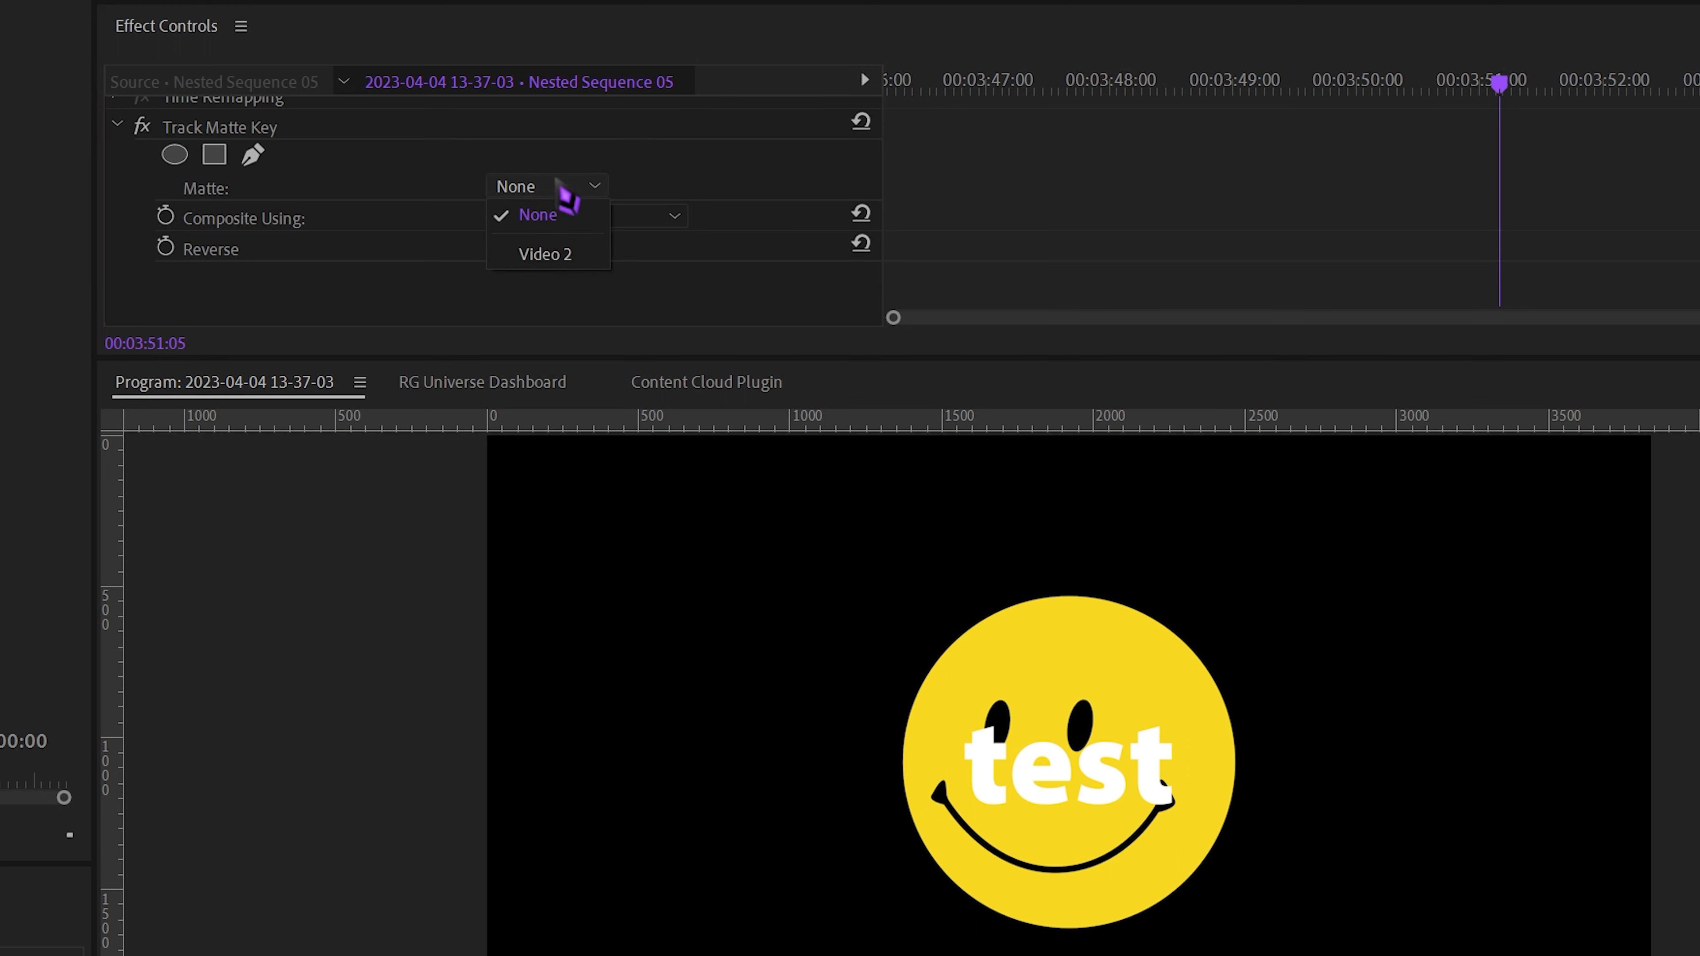
{"action": "left_click", "coordinate": [561, 259]}
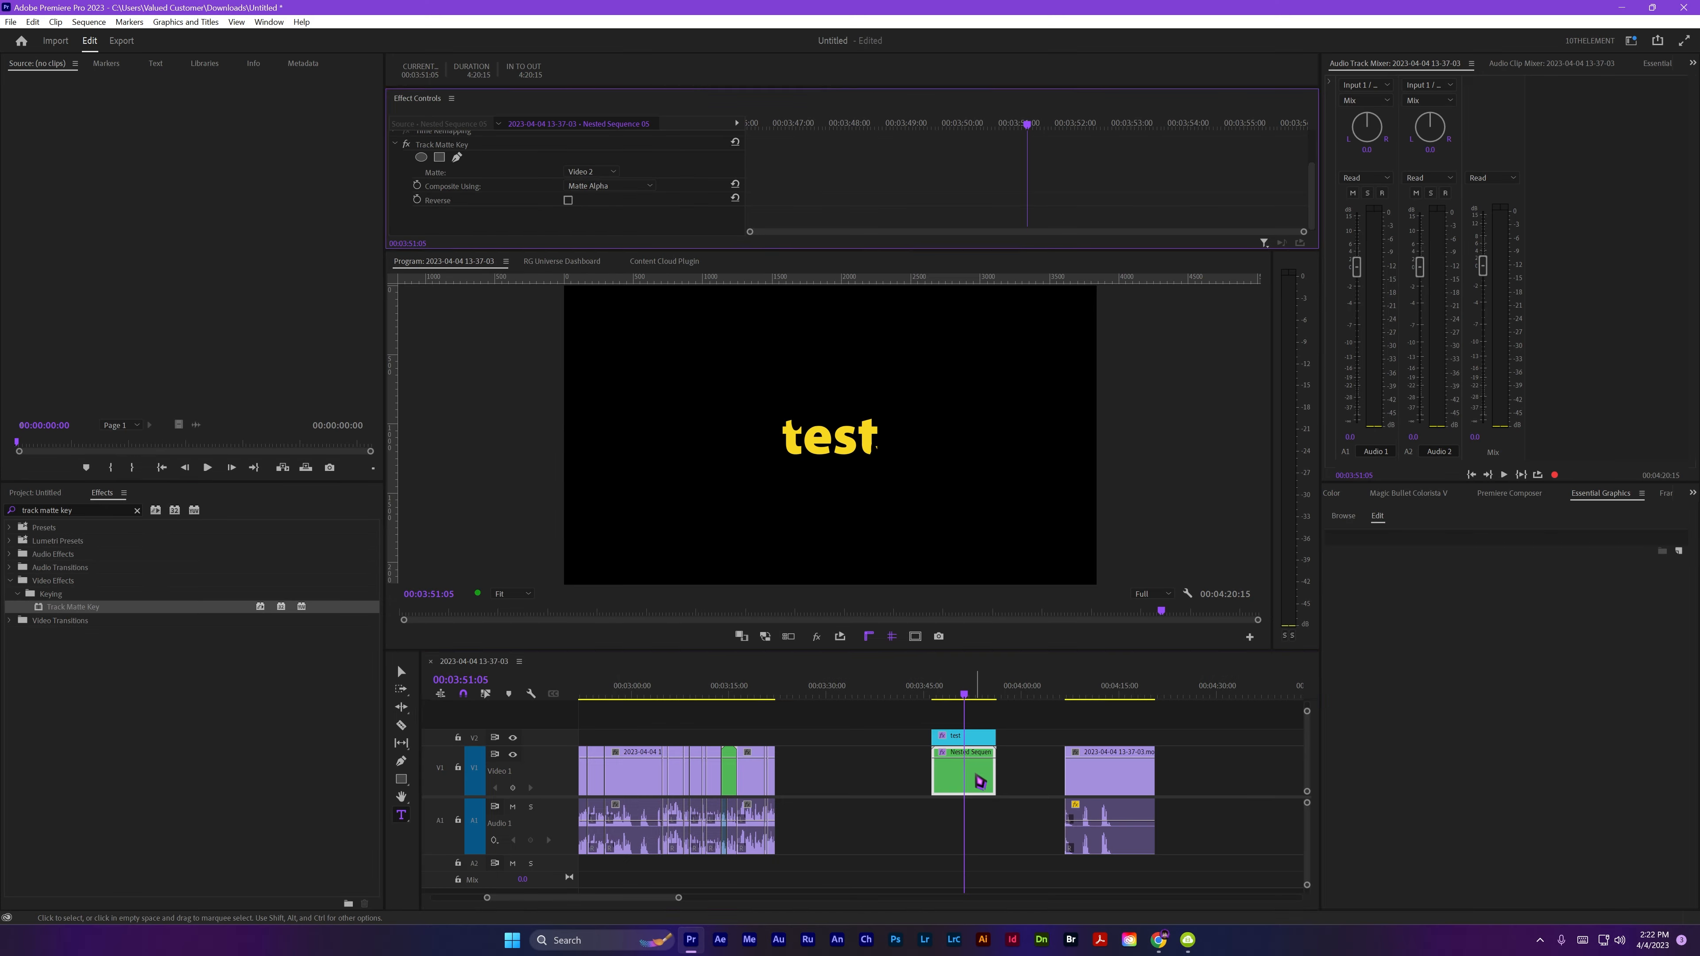
{"action": "left_click", "coordinate": [981, 781]}
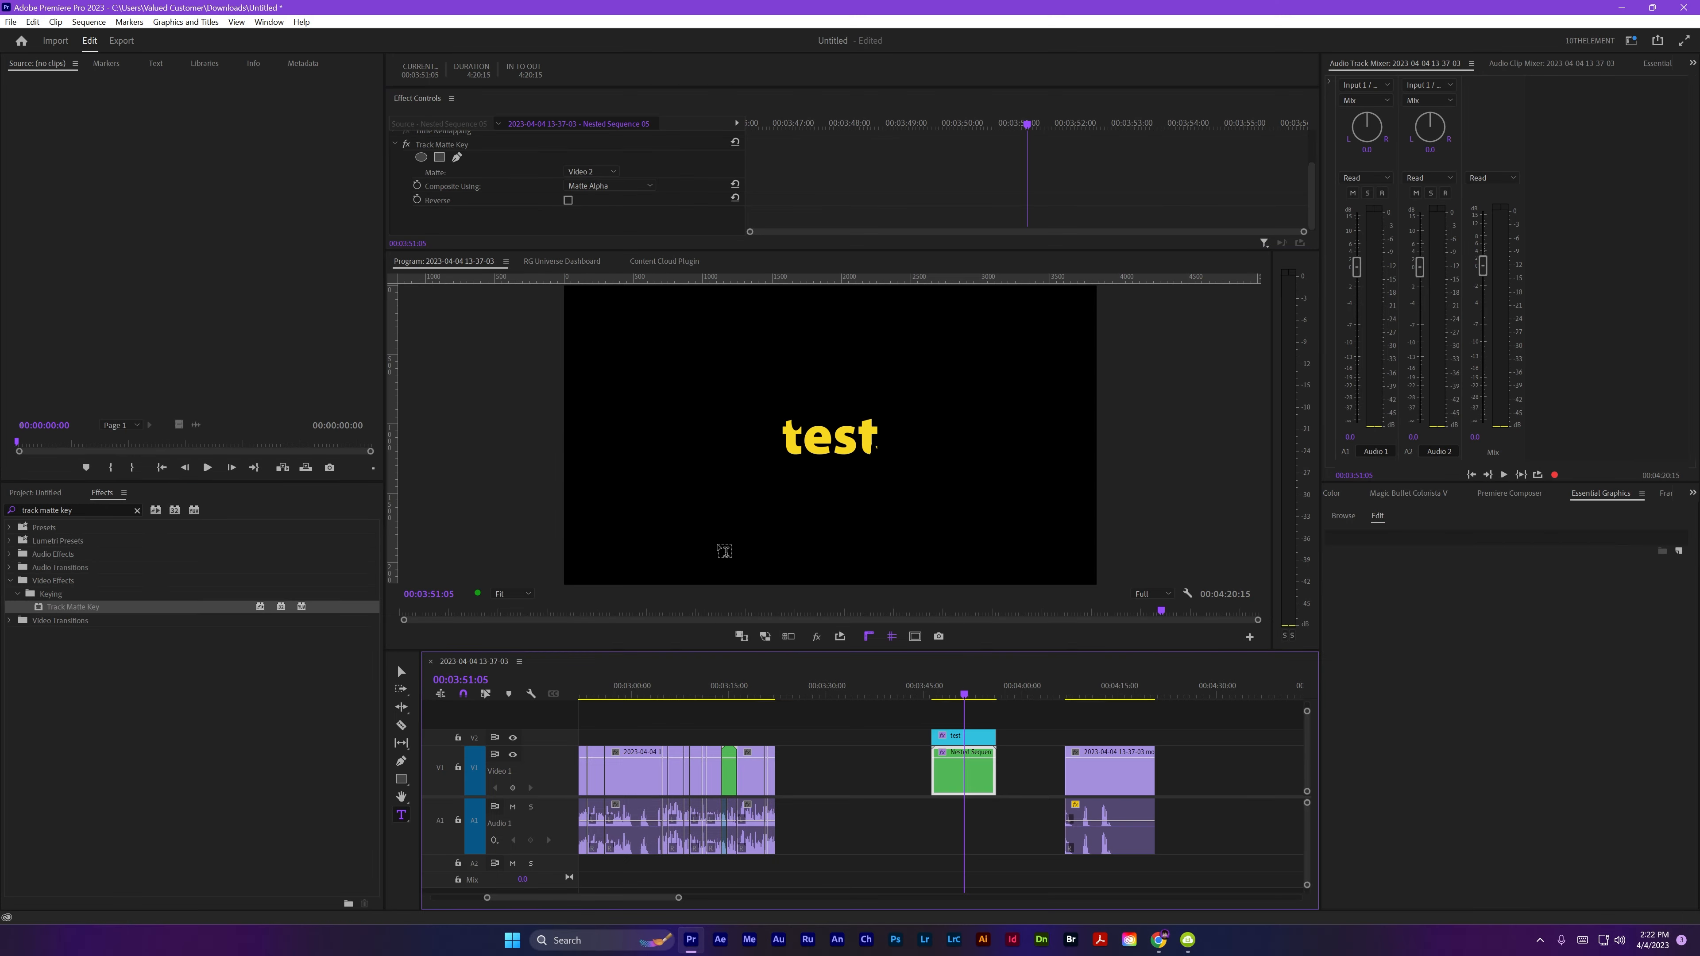
Turn on the Program monitor's transparency grid and shift the nested sequence's vertical Motion position.
{"action": "left_click", "coordinate": [1186, 595]}
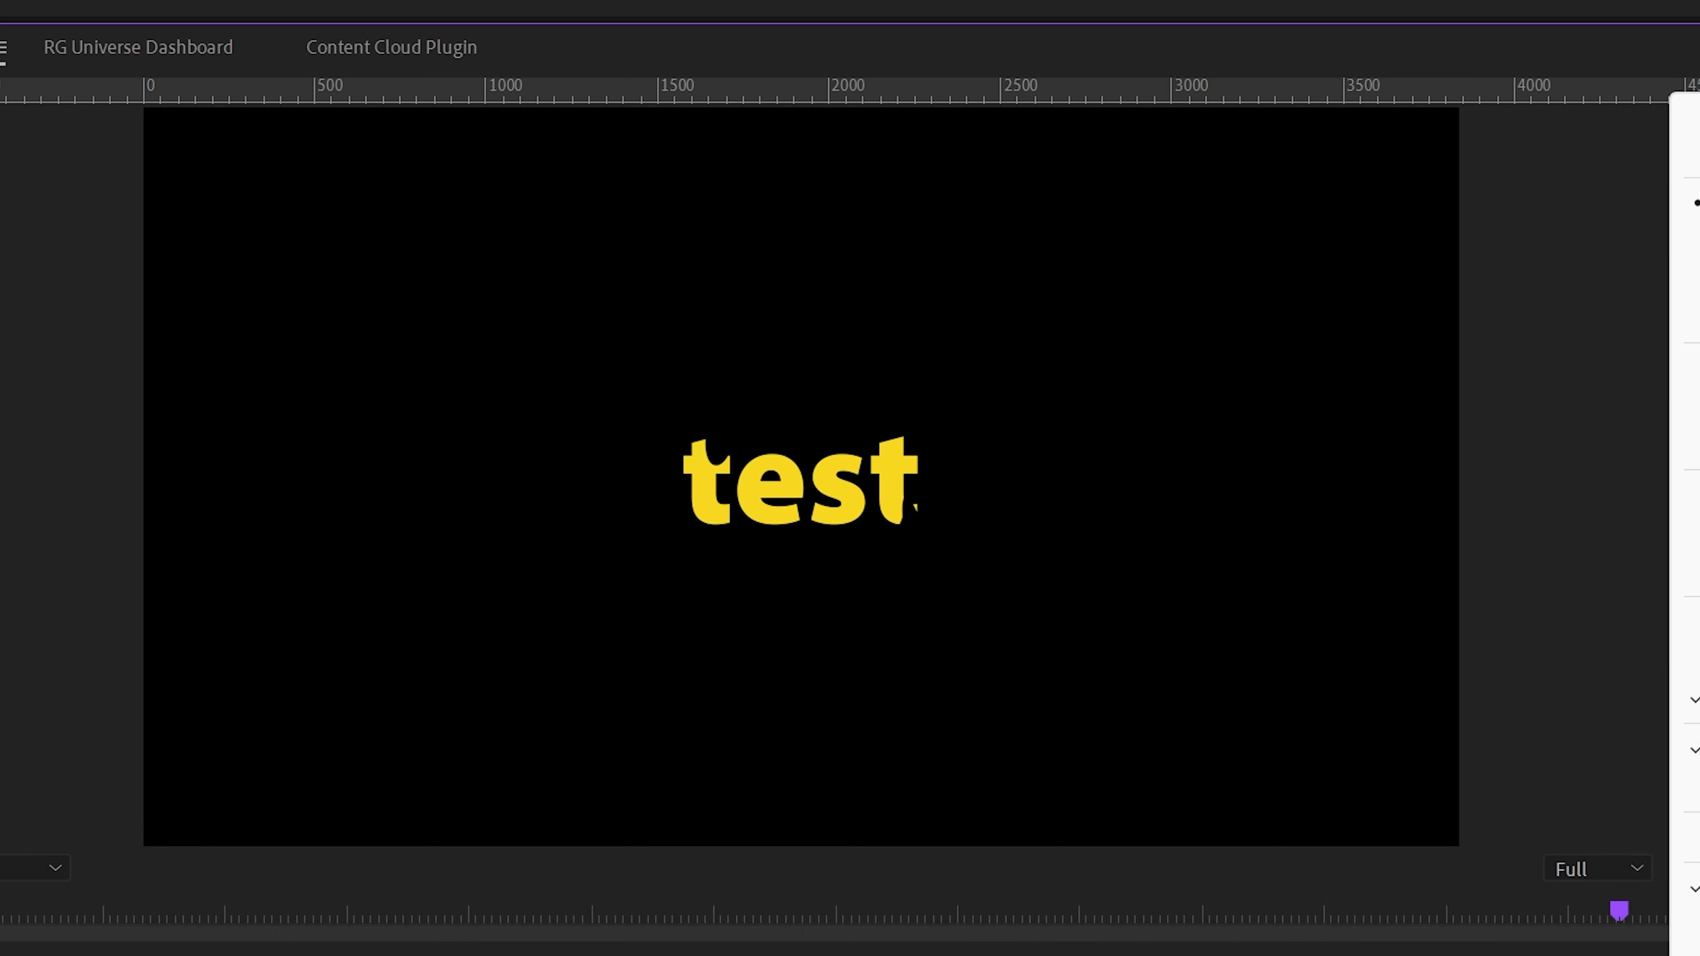
{"action": "left_click", "coordinate": [1237, 695]}
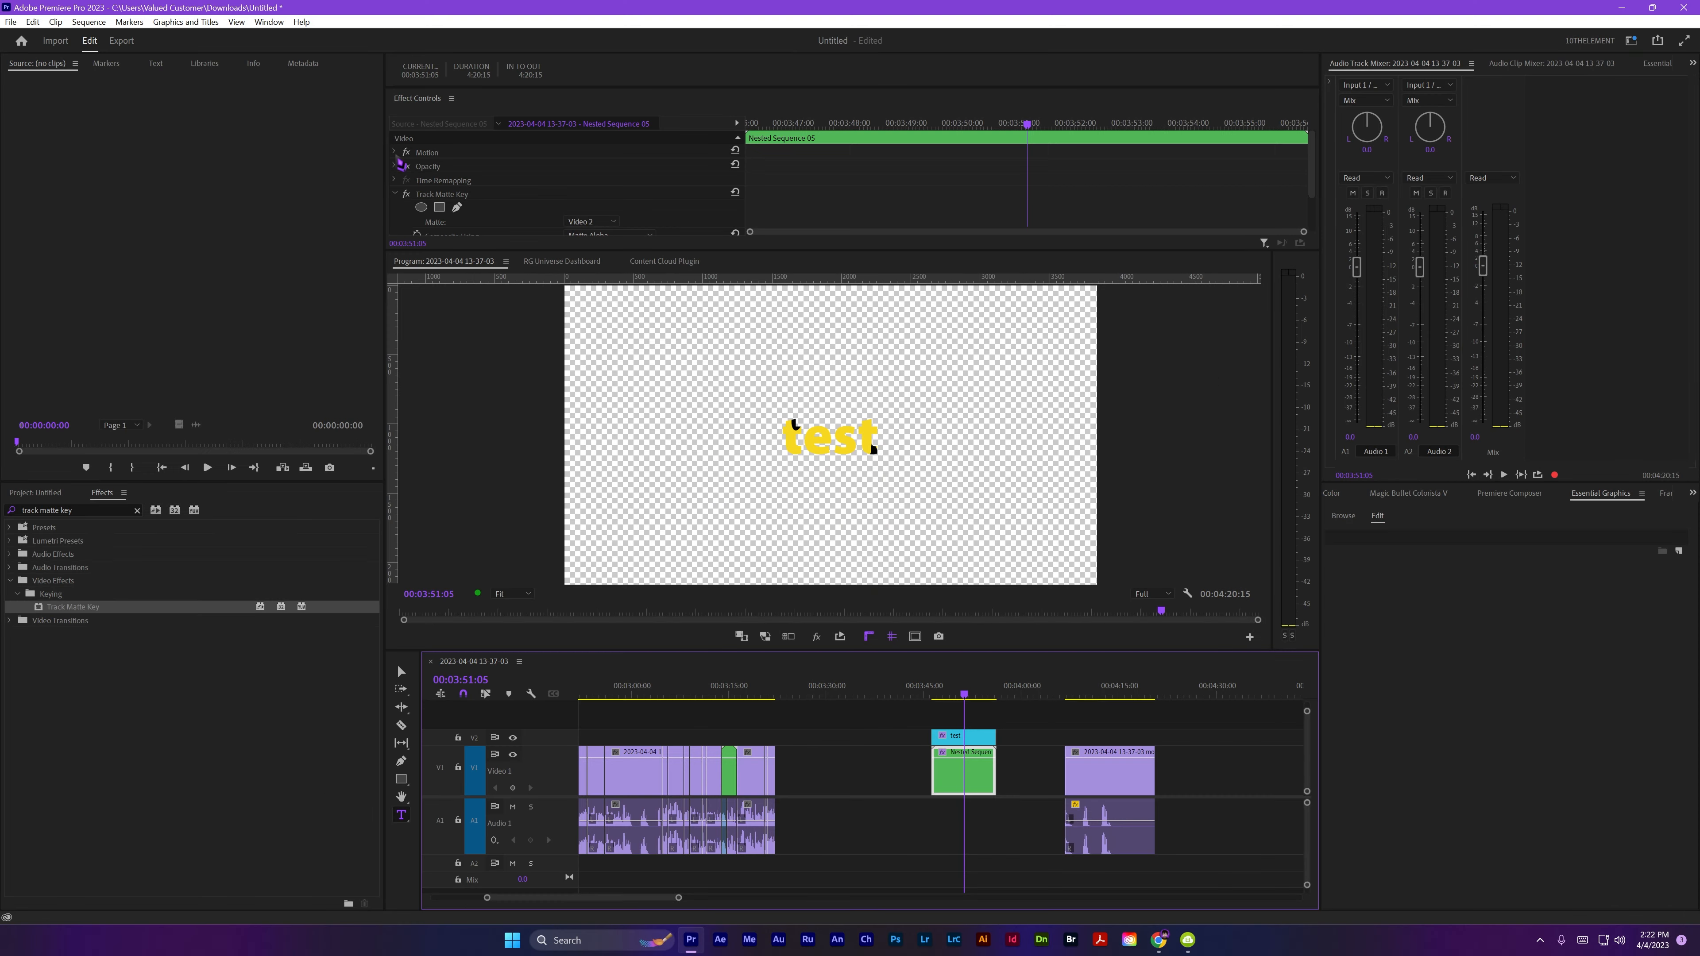
{"action": "left_click", "coordinate": [395, 153]}
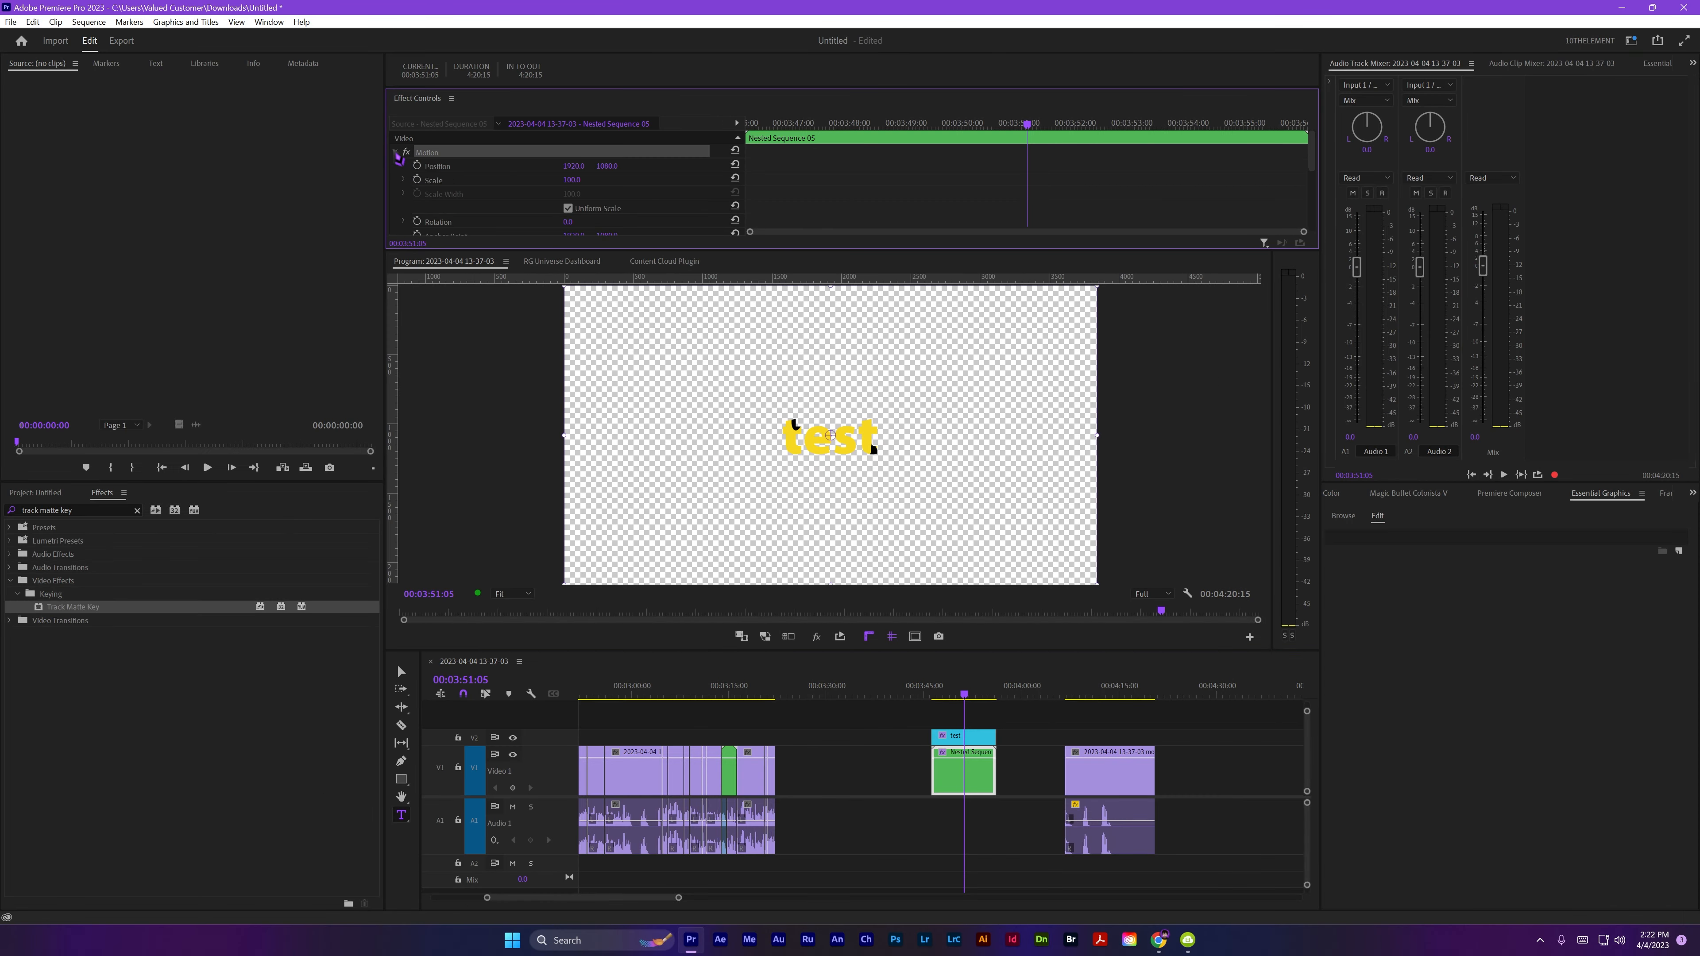
{"action": "mouse_move", "coordinate": [607, 166]}
{"action": "left_mouse_down"}
{"action": "mouse_move", "coordinate": [682, 166]}
{"action": "mouse_move", "coordinate": [607, 166]}
{"action": "mouse_move", "coordinate": [631, 166]}
{"action": "left_mouse_up"}
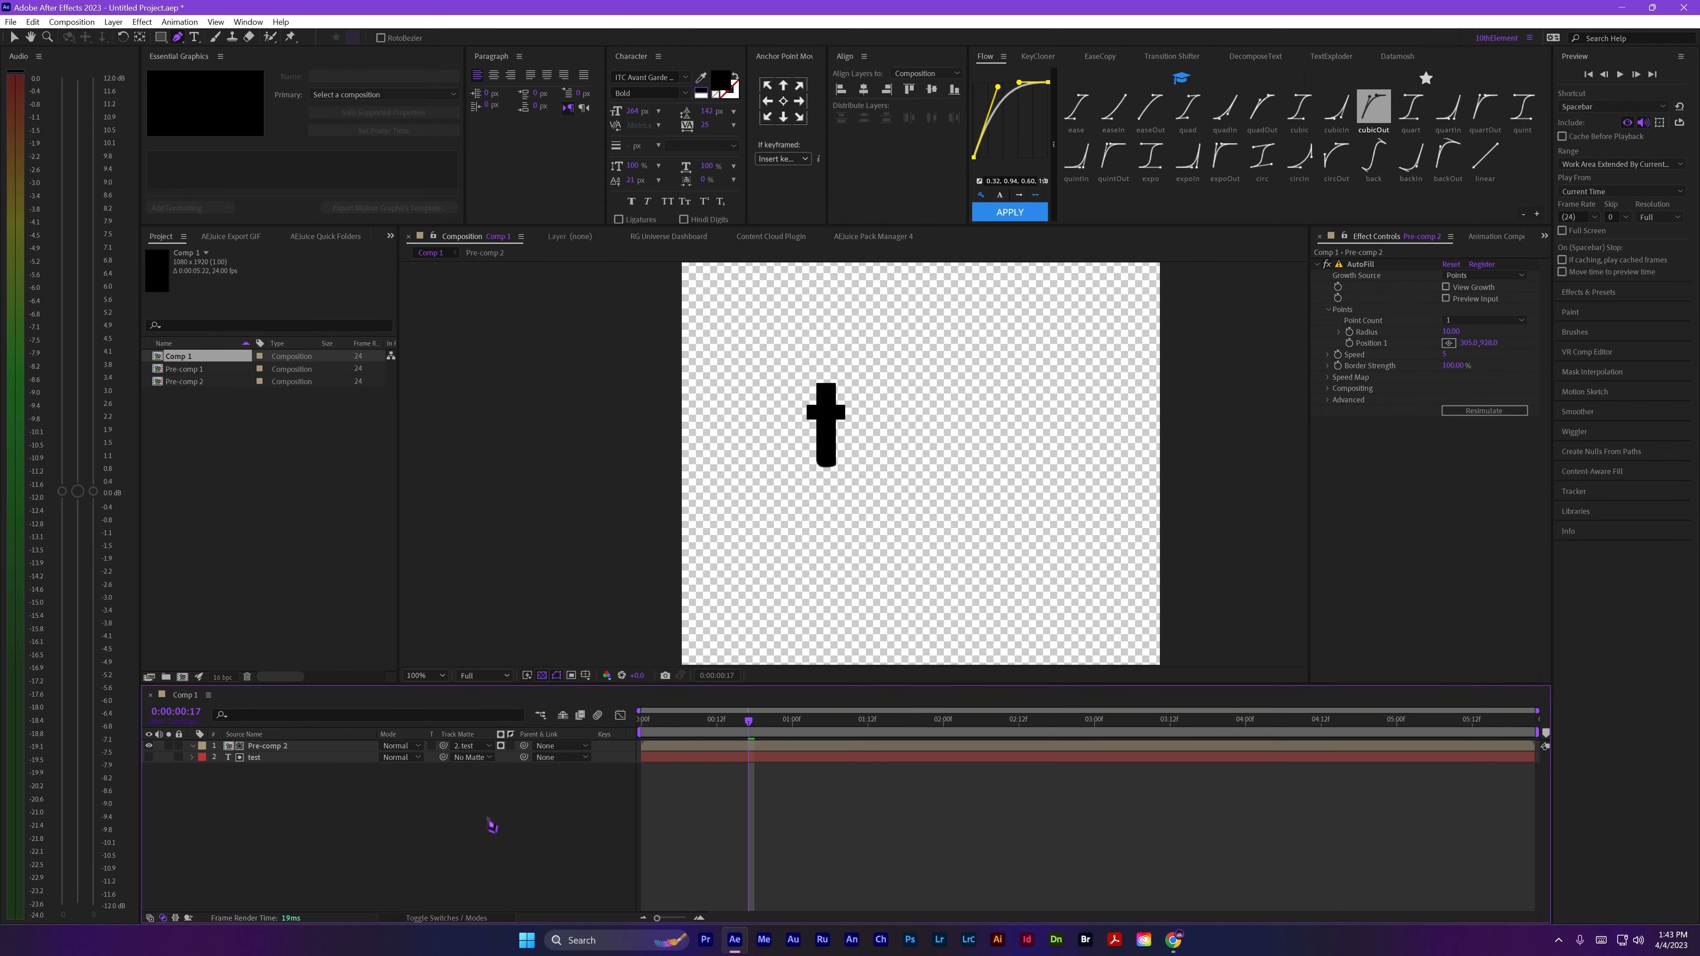
In After Effects, preview Comp 1's matted growth animation from the first frame.
{"action": "key", "text": "Home"}
{"action": "key", "text": "space"}
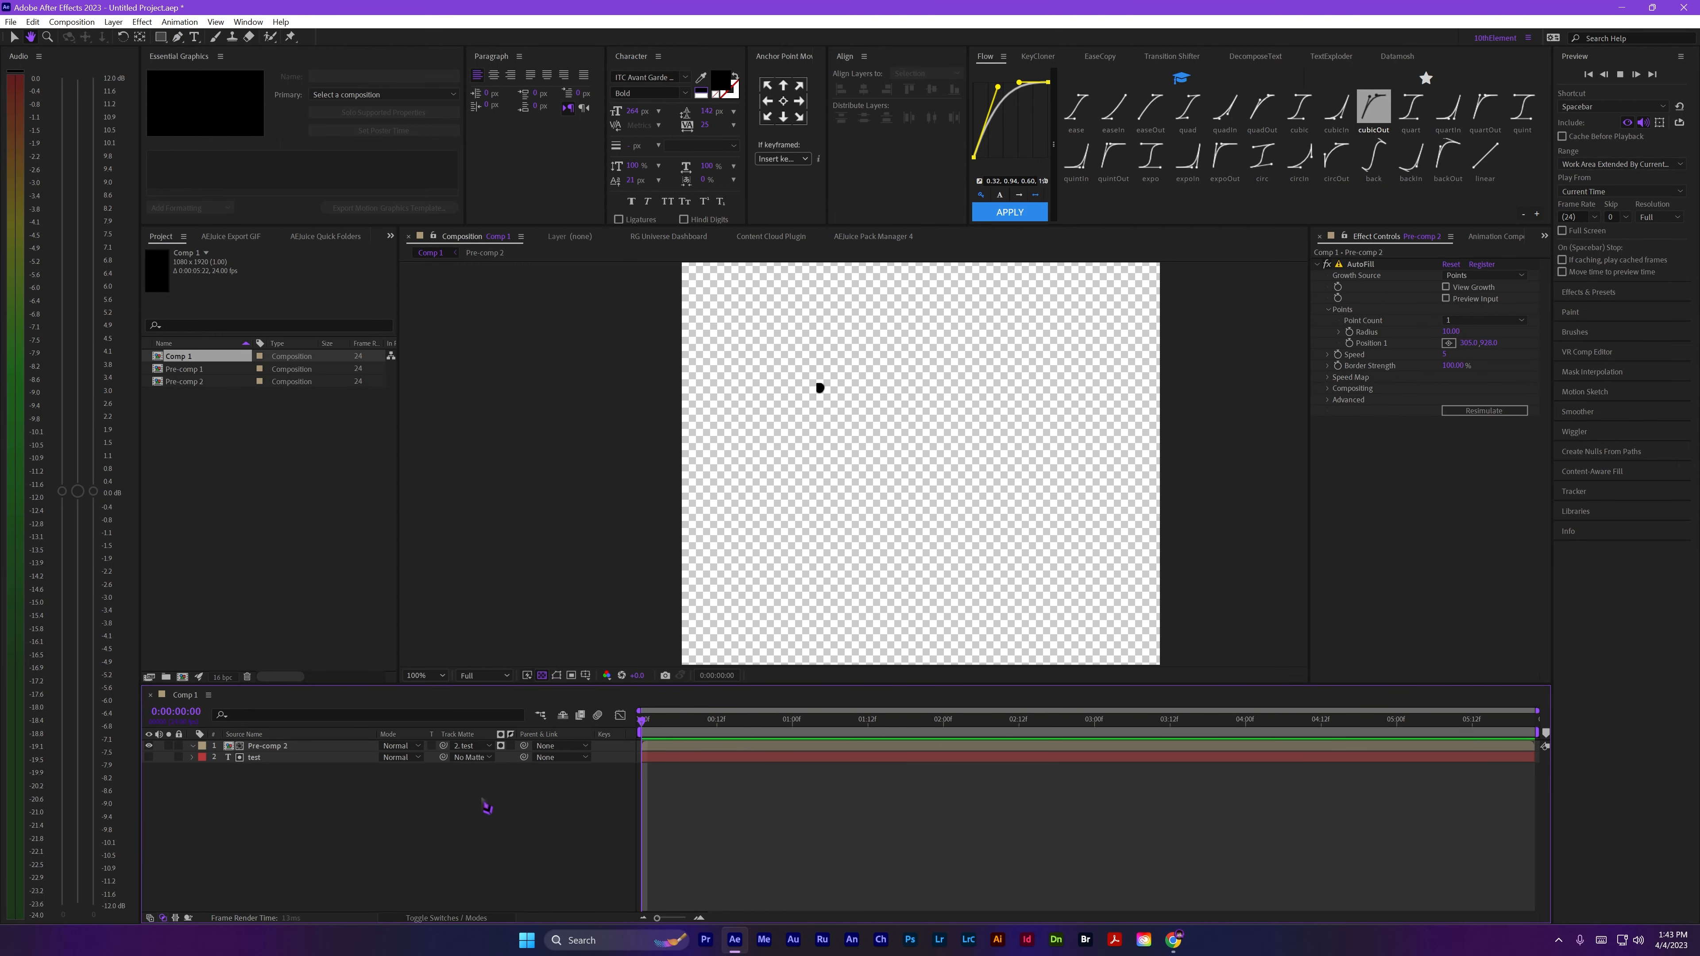